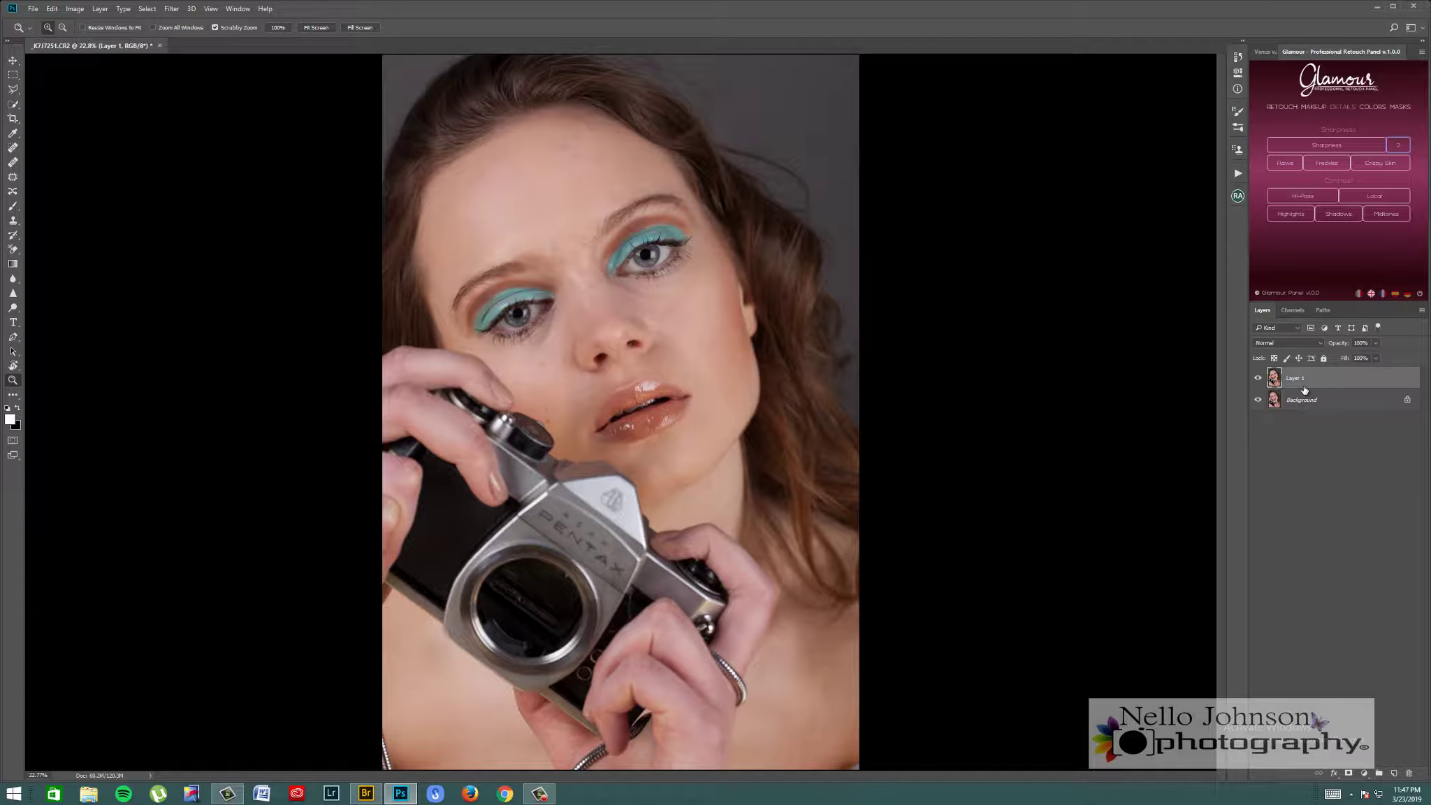
- Open the Camera Raw filter on Layer 1 and set Exposure to -0.40, Highlights to +27 and Whites to +6
key(ctrl+shift+a)
key(ctrl+shift+a)
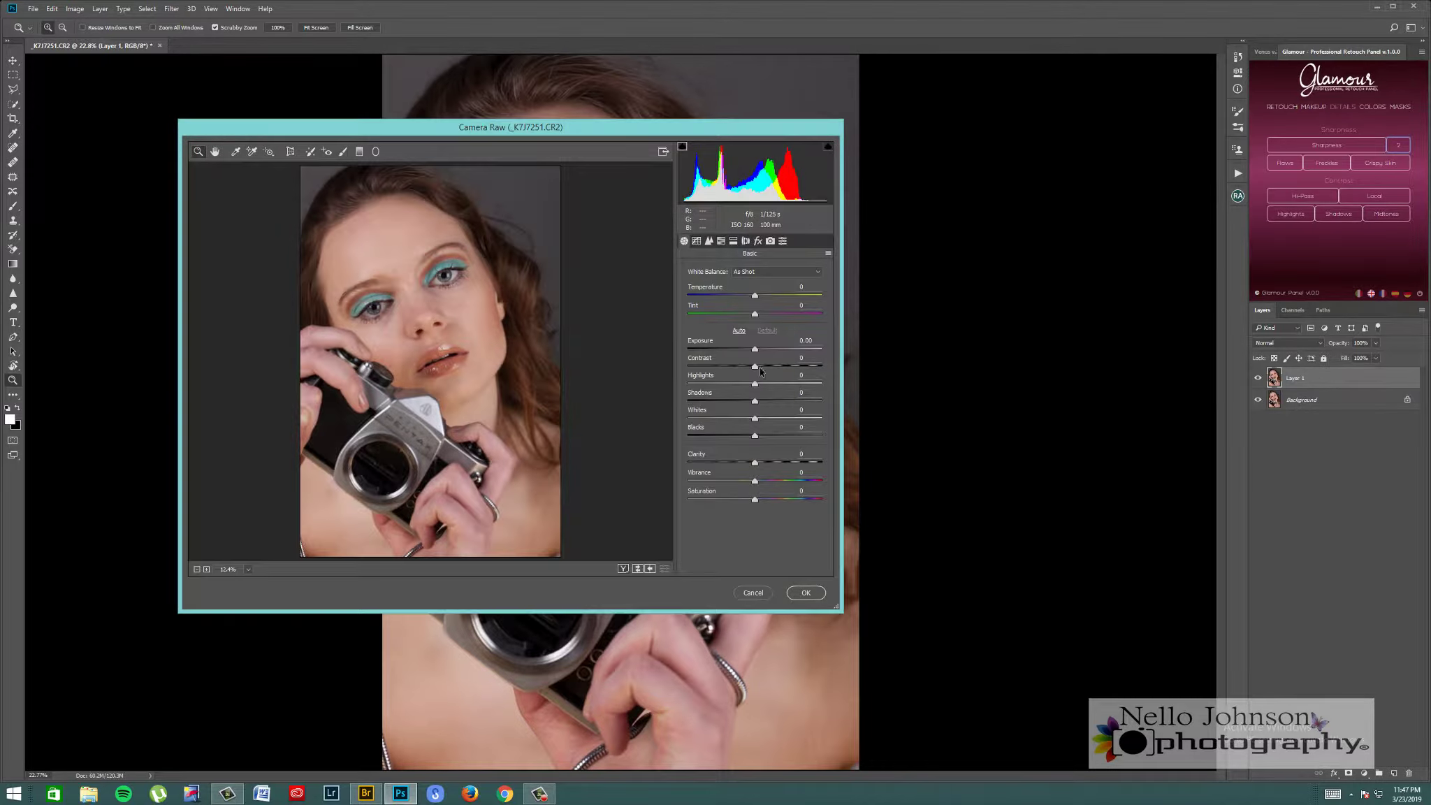
drag(685, 127, 1192, 141)
drag(1176, 225, 1298, 112)
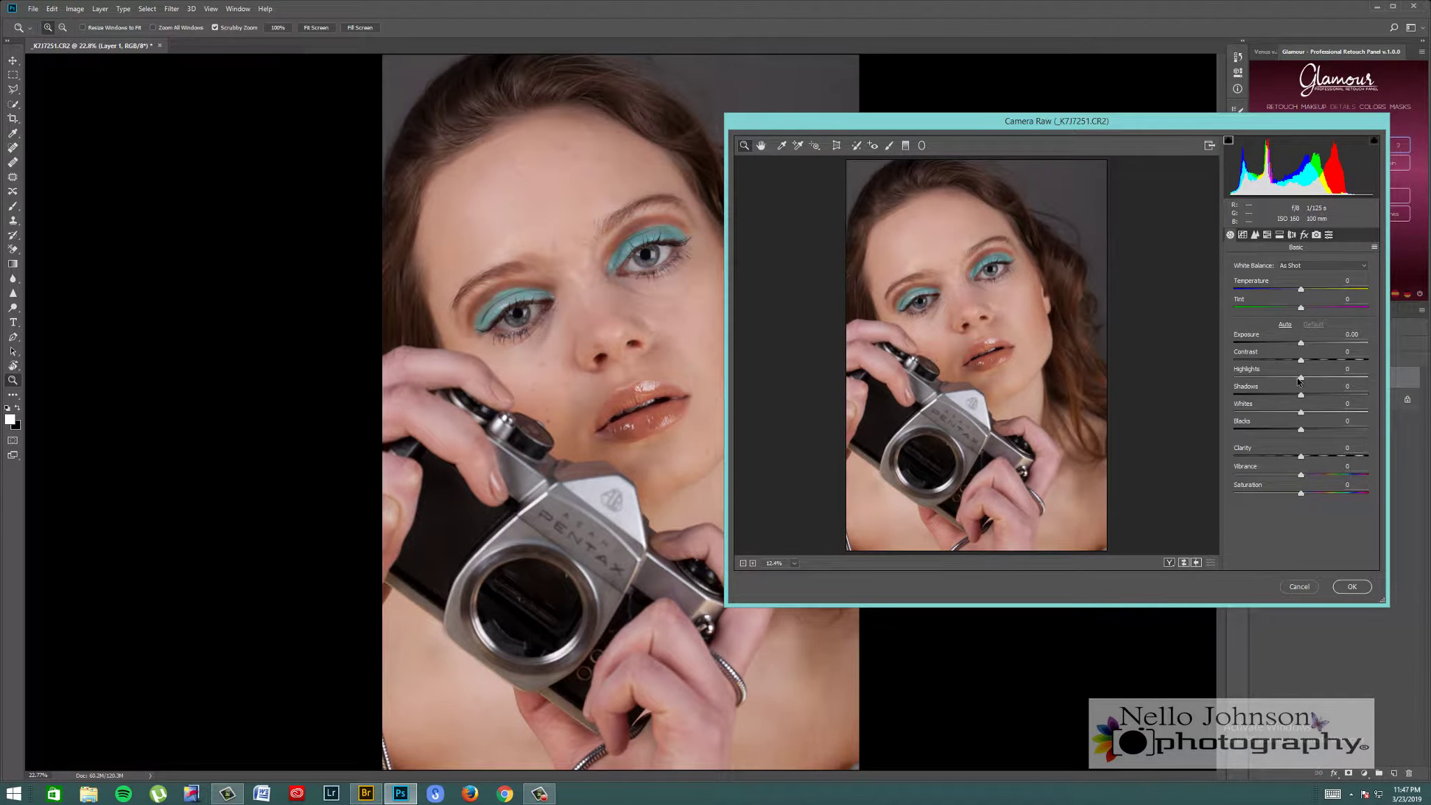
drag(1300, 379, 1295, 344)
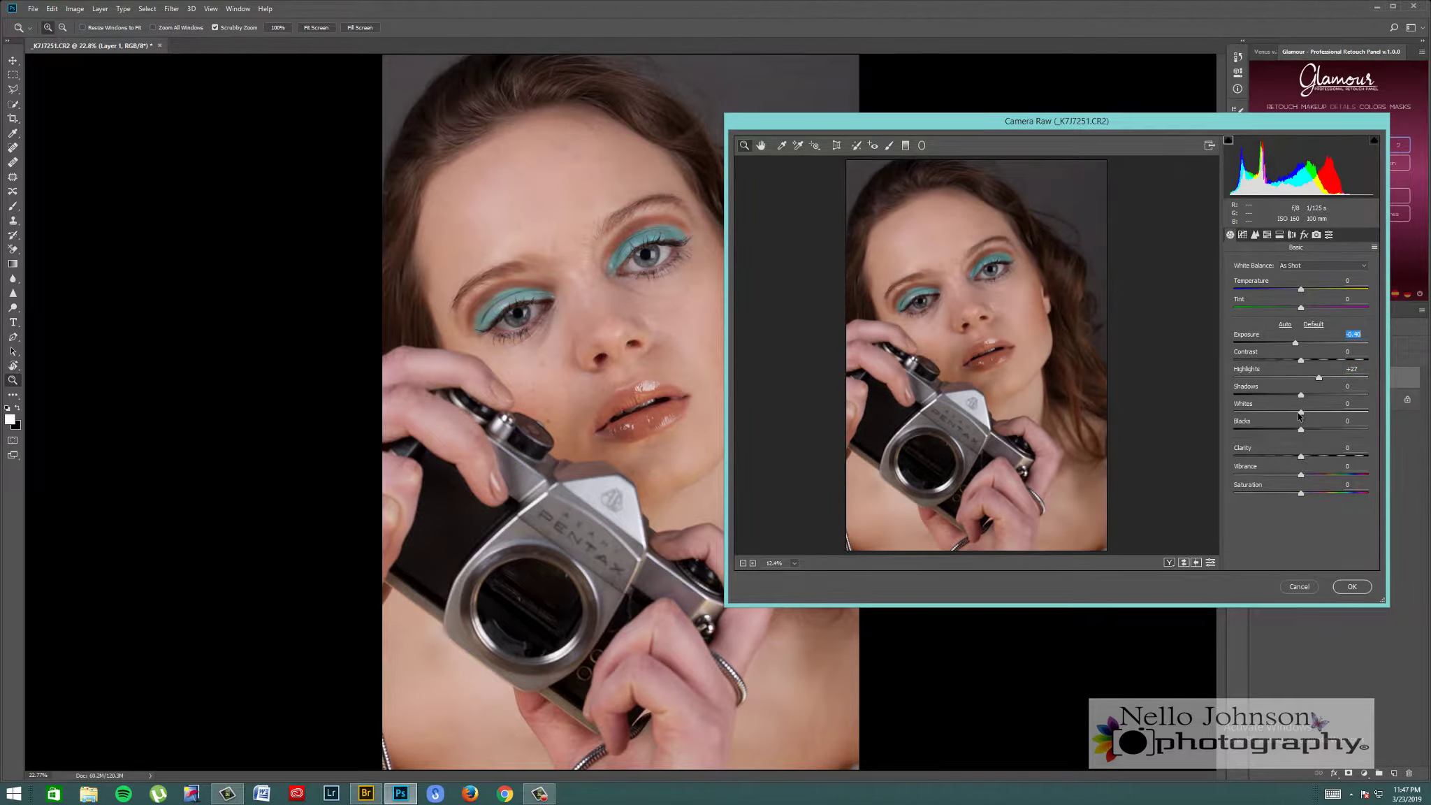
drag(1302, 412, 1306, 413)
click(1300, 457)
- Try the Auto white balance on the portrait and return it to As Shot
click(1306, 266)
click(1306, 269)
click(1321, 266)
click(1296, 284)
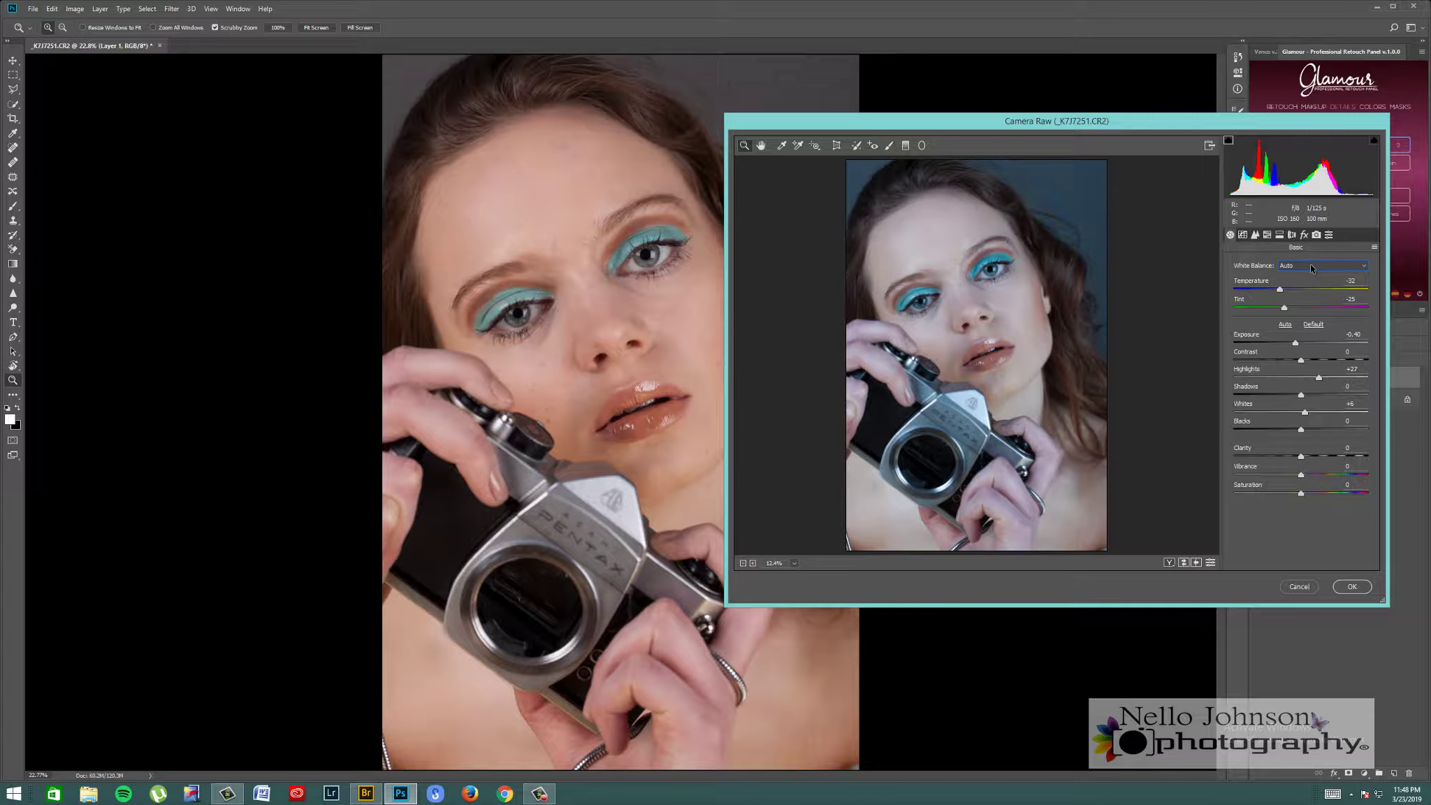
click(1310, 266)
click(1308, 273)
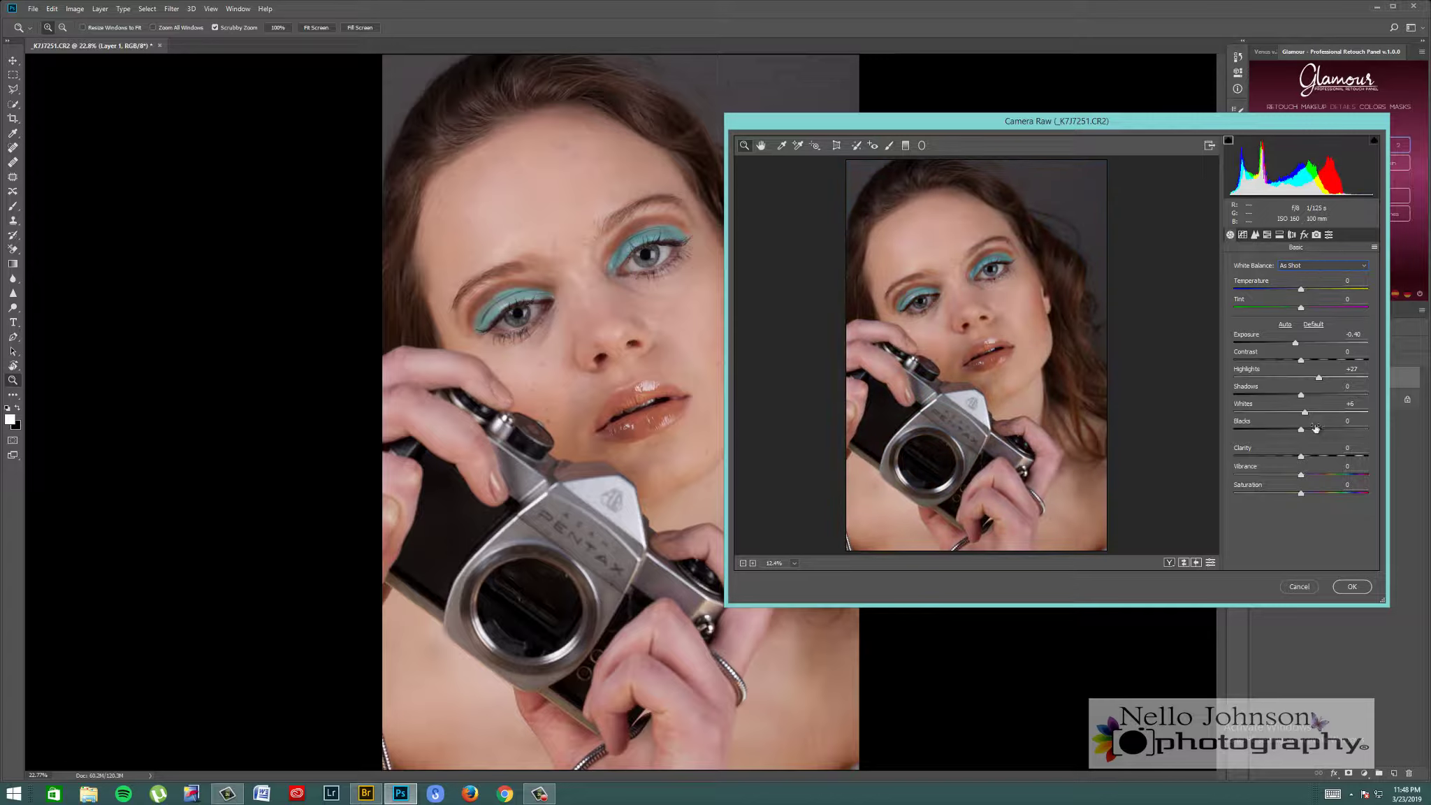
- Raise the exposure slightly and apply the Camera Raw adjustments to Layer 1
drag(1296, 344, 1298, 344)
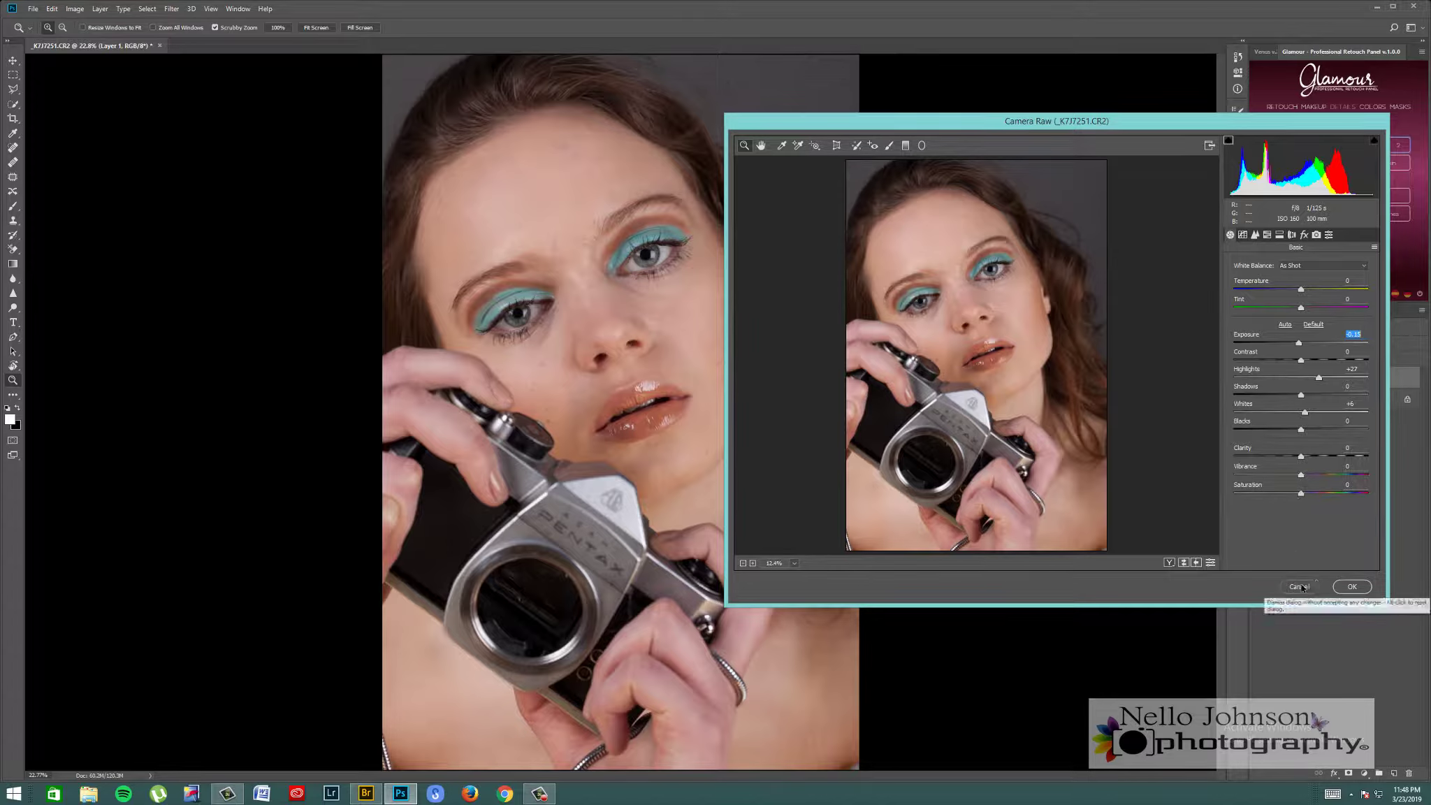
click(1351, 586)
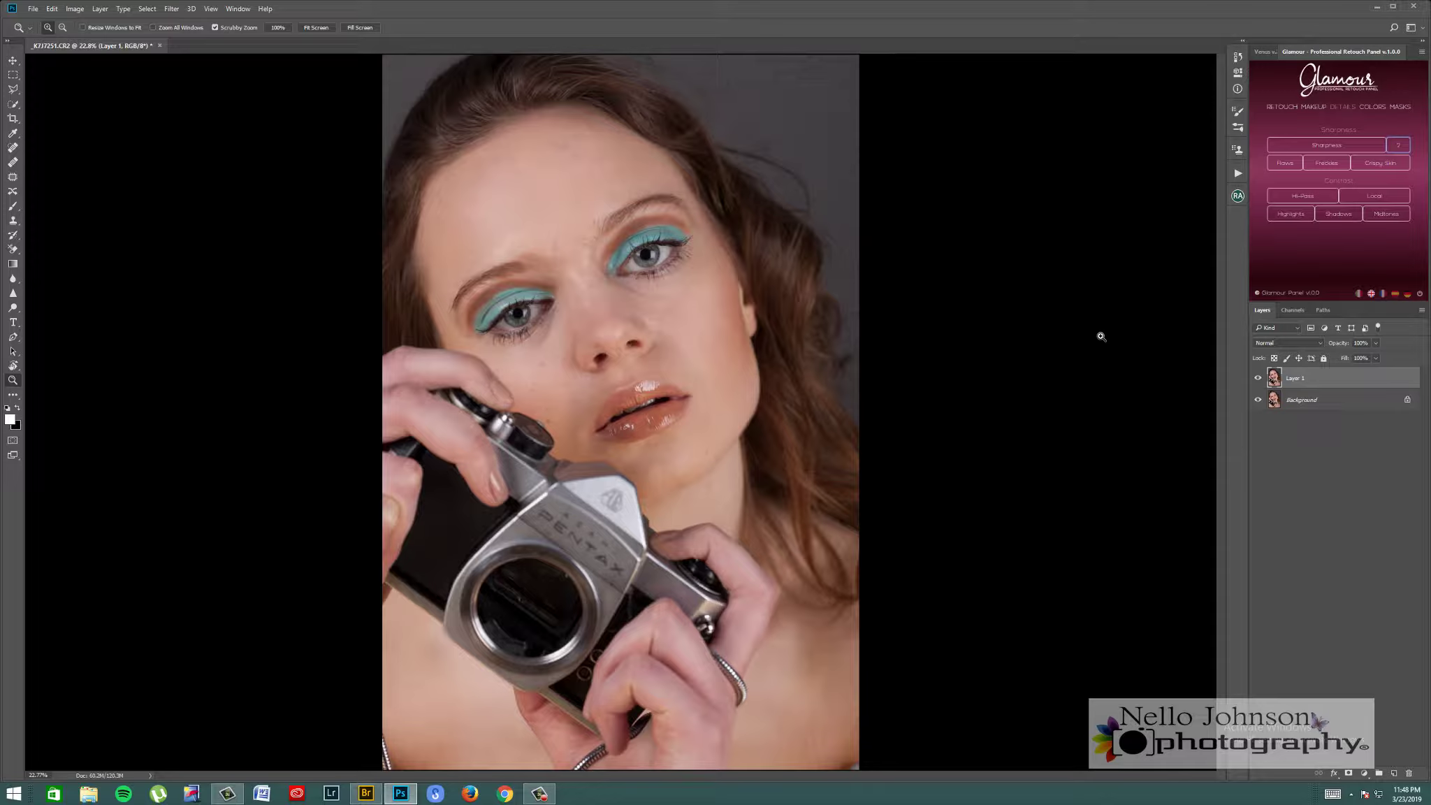
- Add a Super Sharpen group with the Glamour retouch panel and compare the eye area with the group hidden and shown
drag(641, 207, 674, 188)
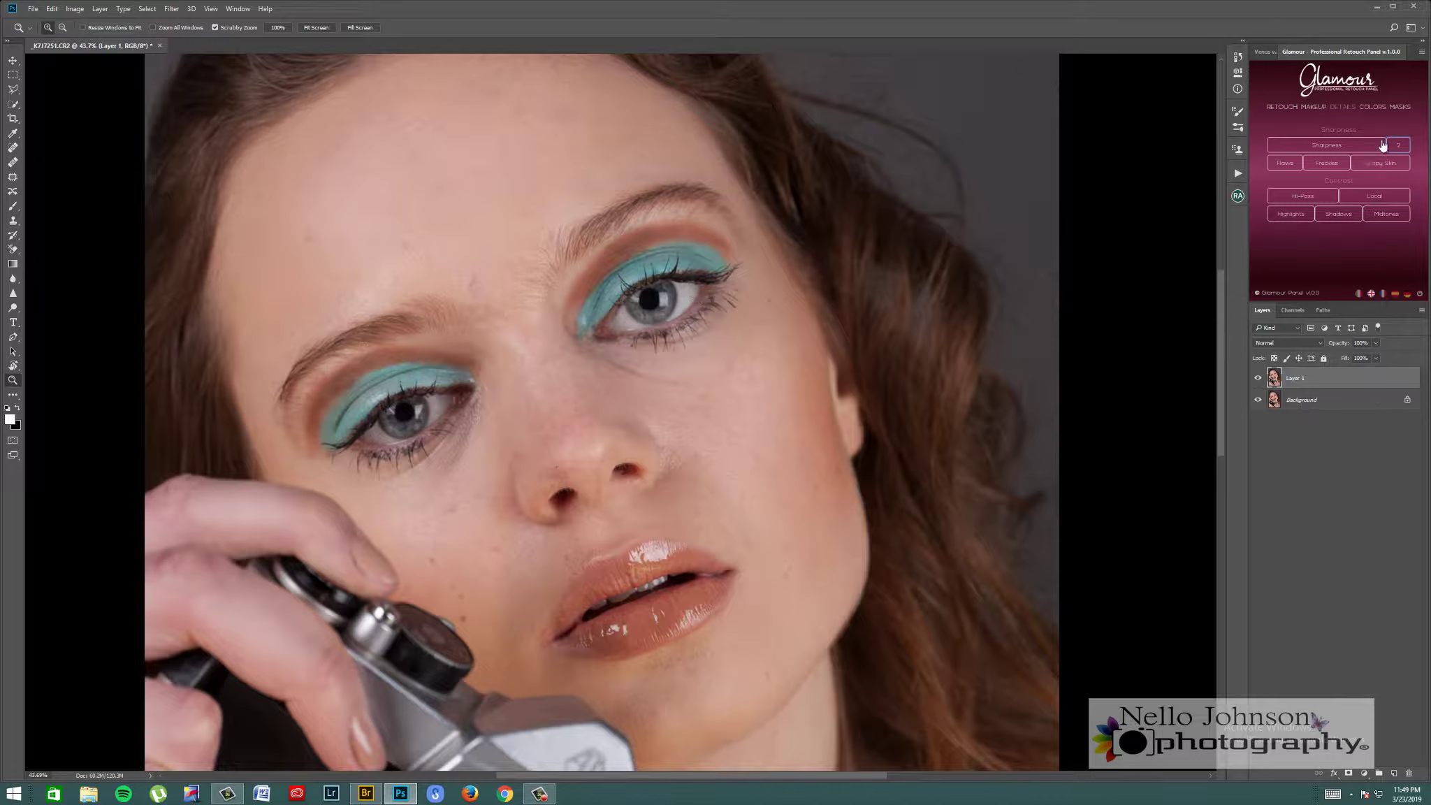
click(1398, 147)
text(2)
key(Return)
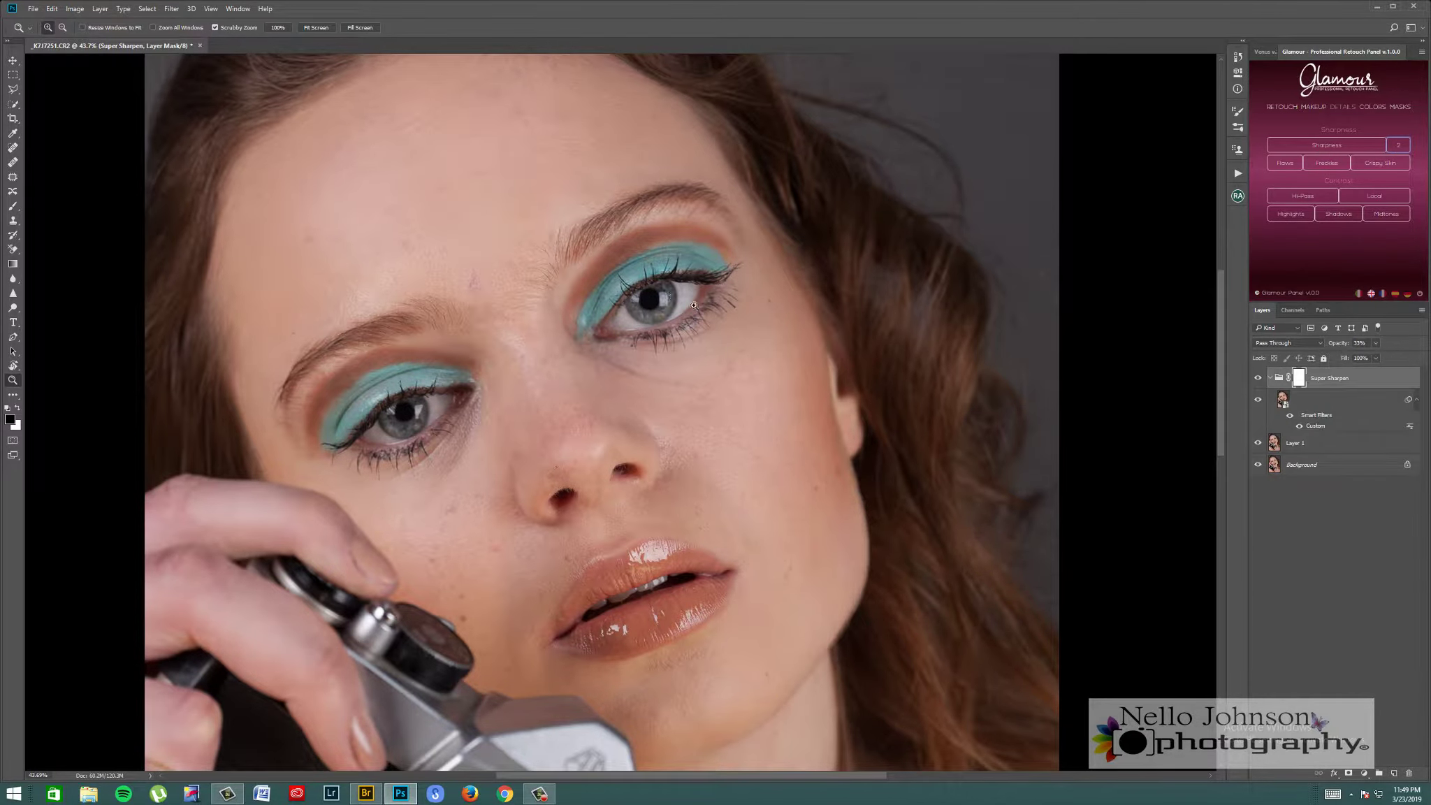
mouse_move(704, 273)
mouse_down()
mouse_move(707, 247)
mouse_move(675, 265)
mouse_move(686, 260)
mouse_up()
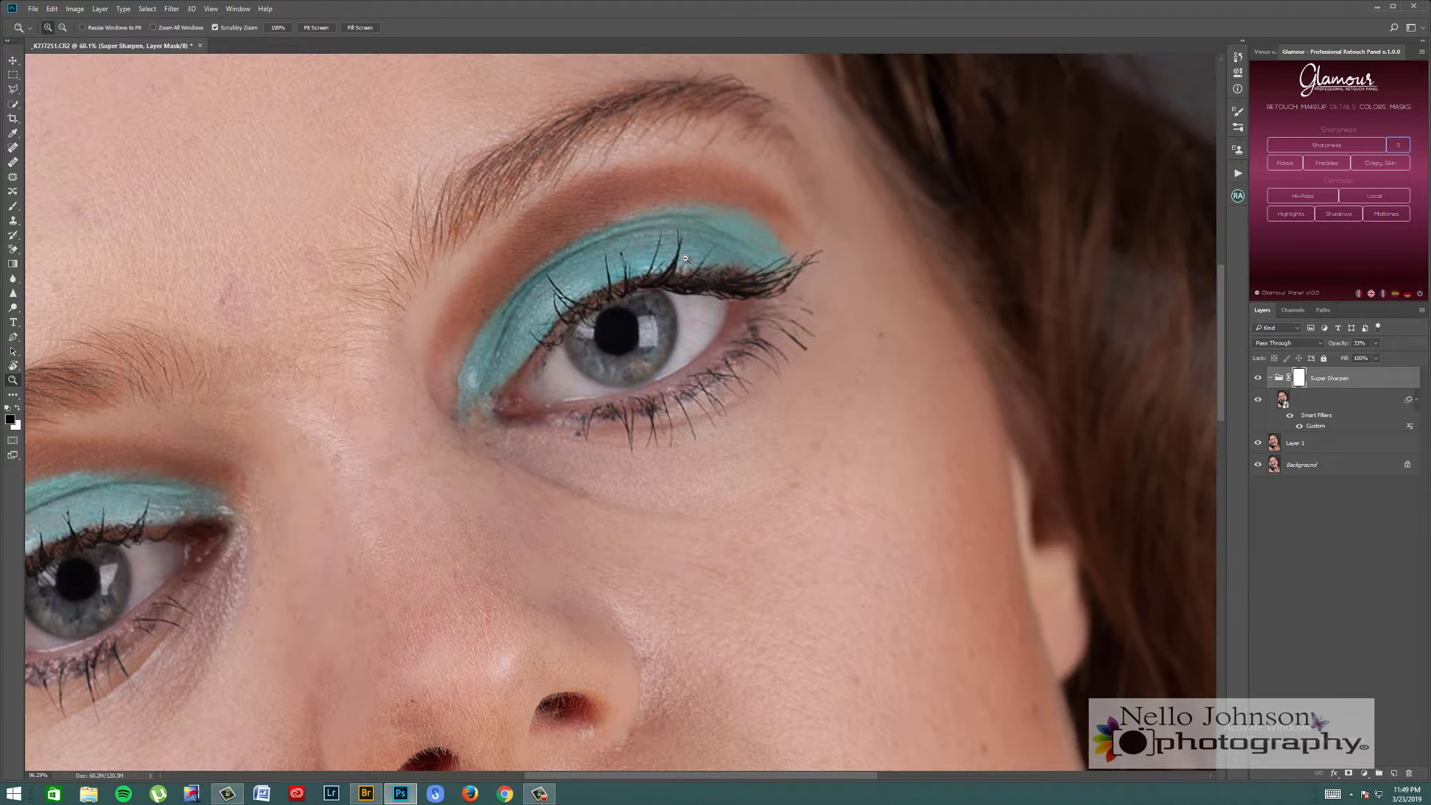
click(1257, 378)
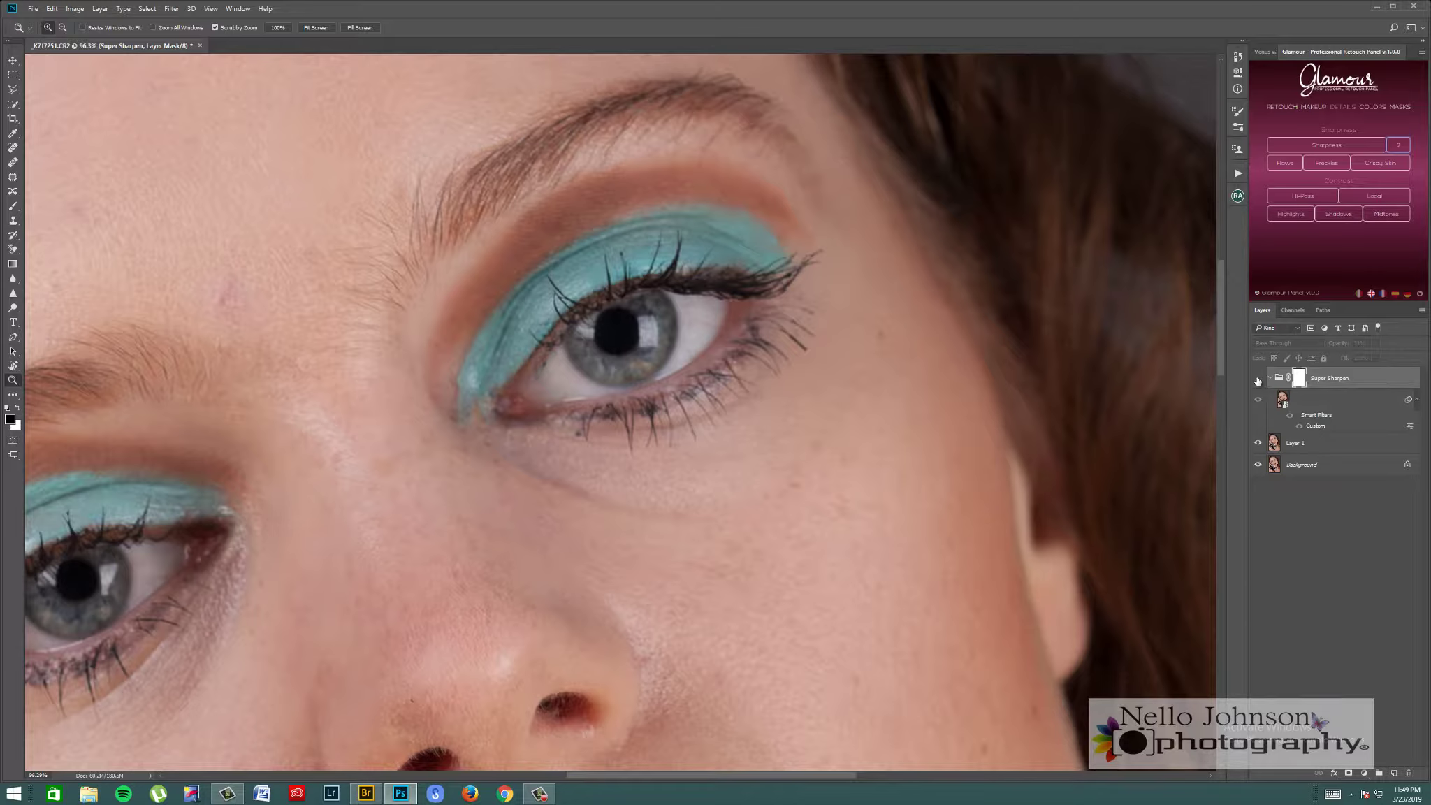
click(1258, 378)
- Try the Super Sharpen group at 37% and at 100% opacity
click(1375, 345)
drag(1382, 357, 1378, 360)
key(ctrl+0)
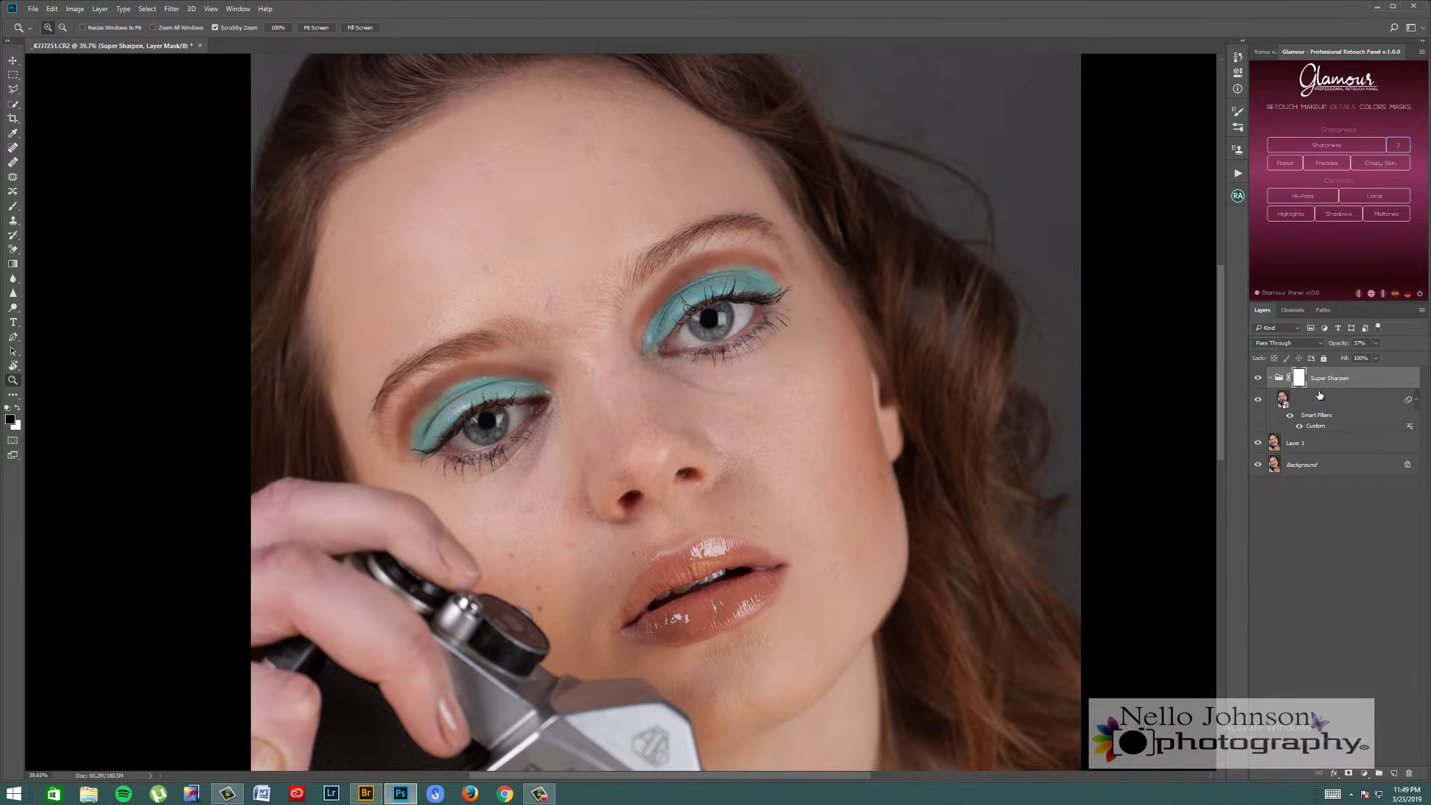
click(1374, 343)
drag(1386, 357, 1413, 356)
click(805, 313)
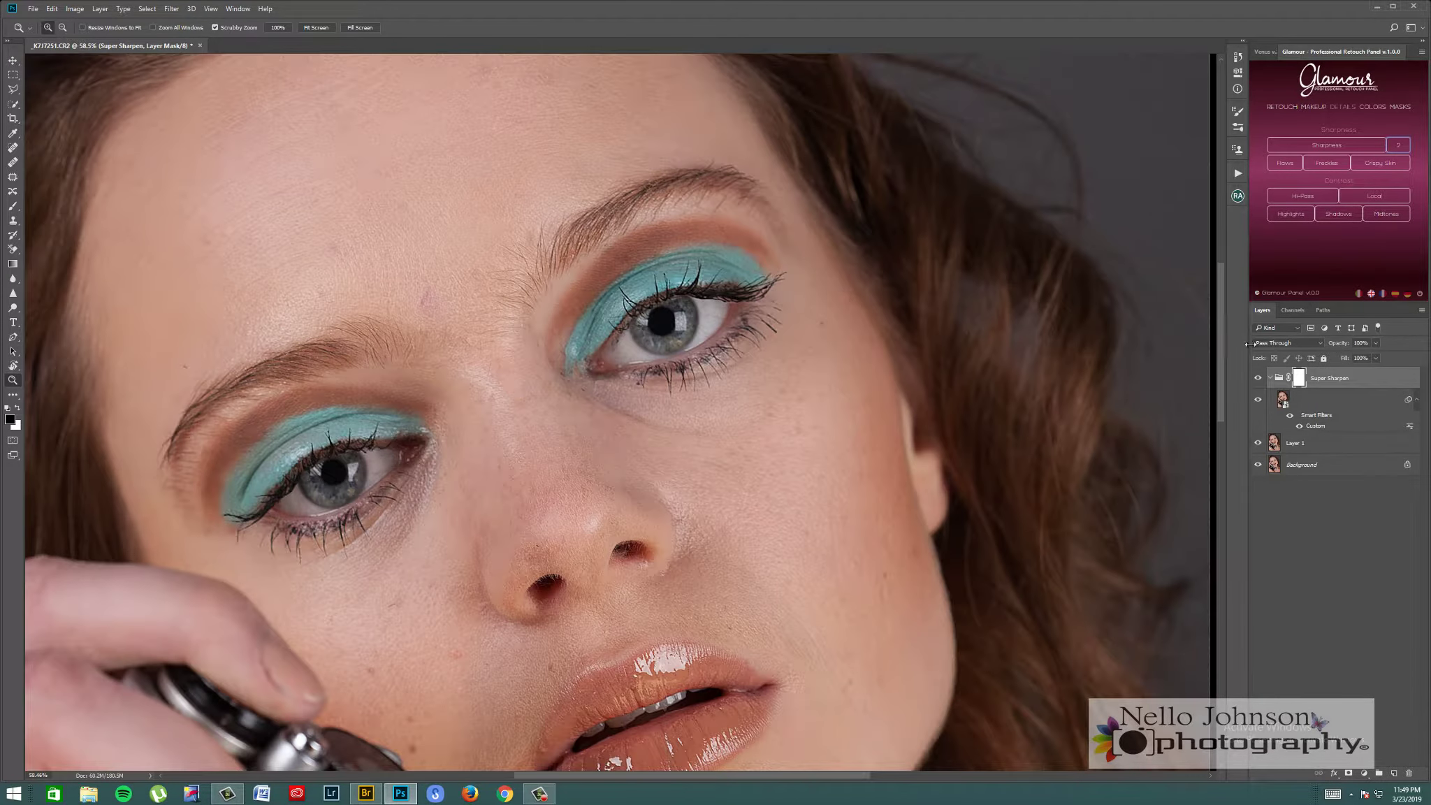
- Compare the face with the Super Sharpen group hidden and shown
click(1259, 378)
click(1259, 378)
click(1262, 380)
click(1261, 379)
- Lower the Super Sharpen group's opacity to 43% and delete the group
click(316, 28)
click(1377, 343)
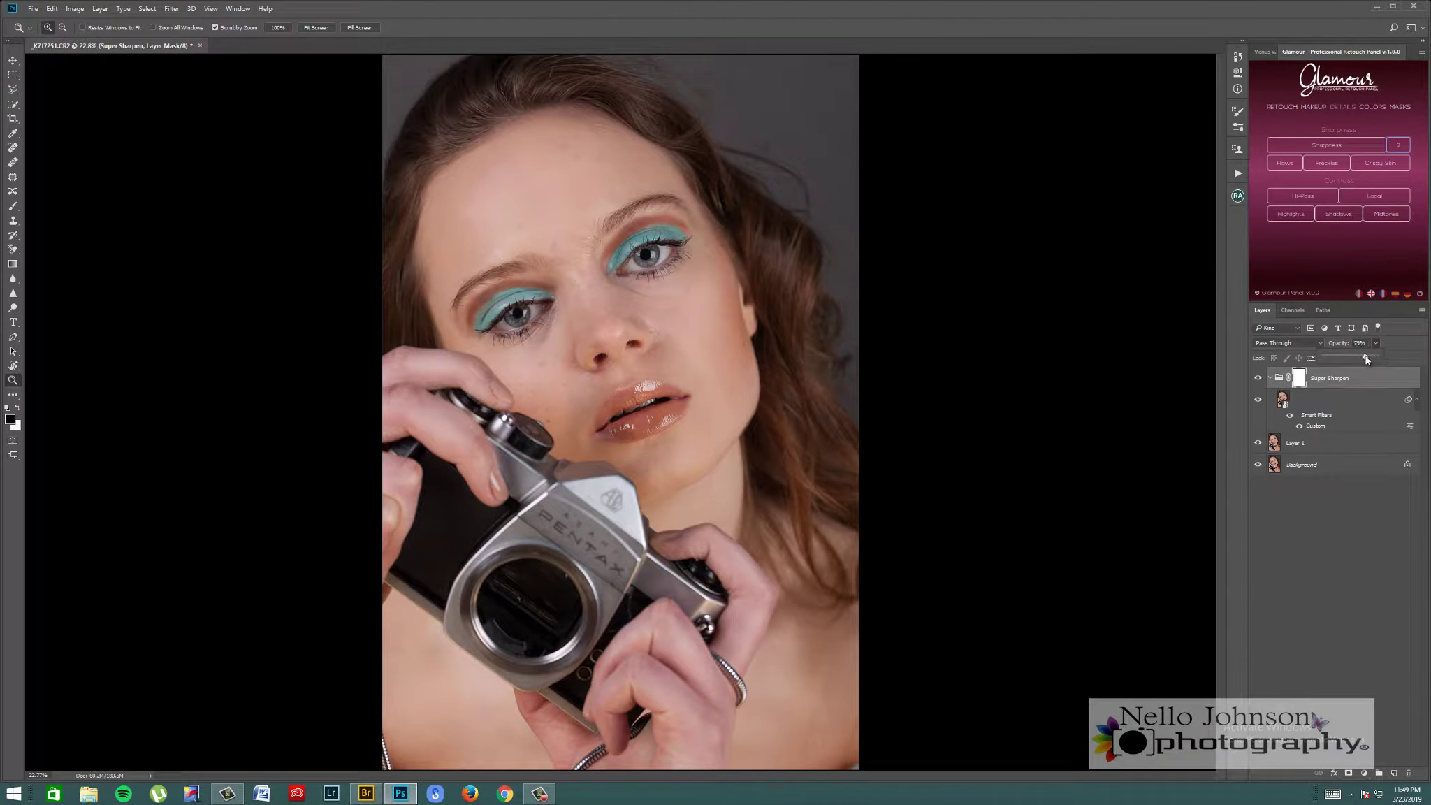
drag(1376, 357, 1347, 358)
drag(642, 255, 677, 225)
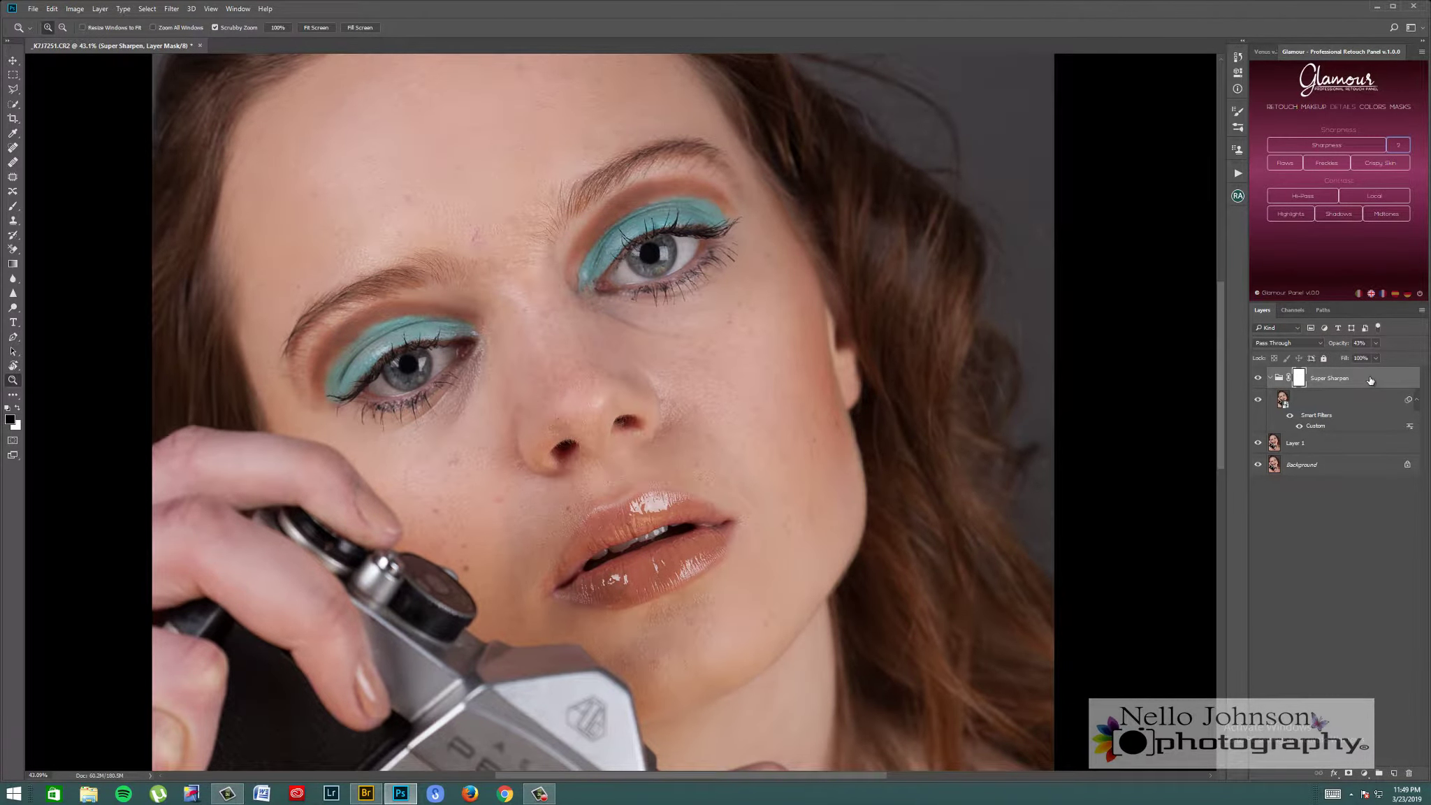
drag(1370, 380, 1409, 774)
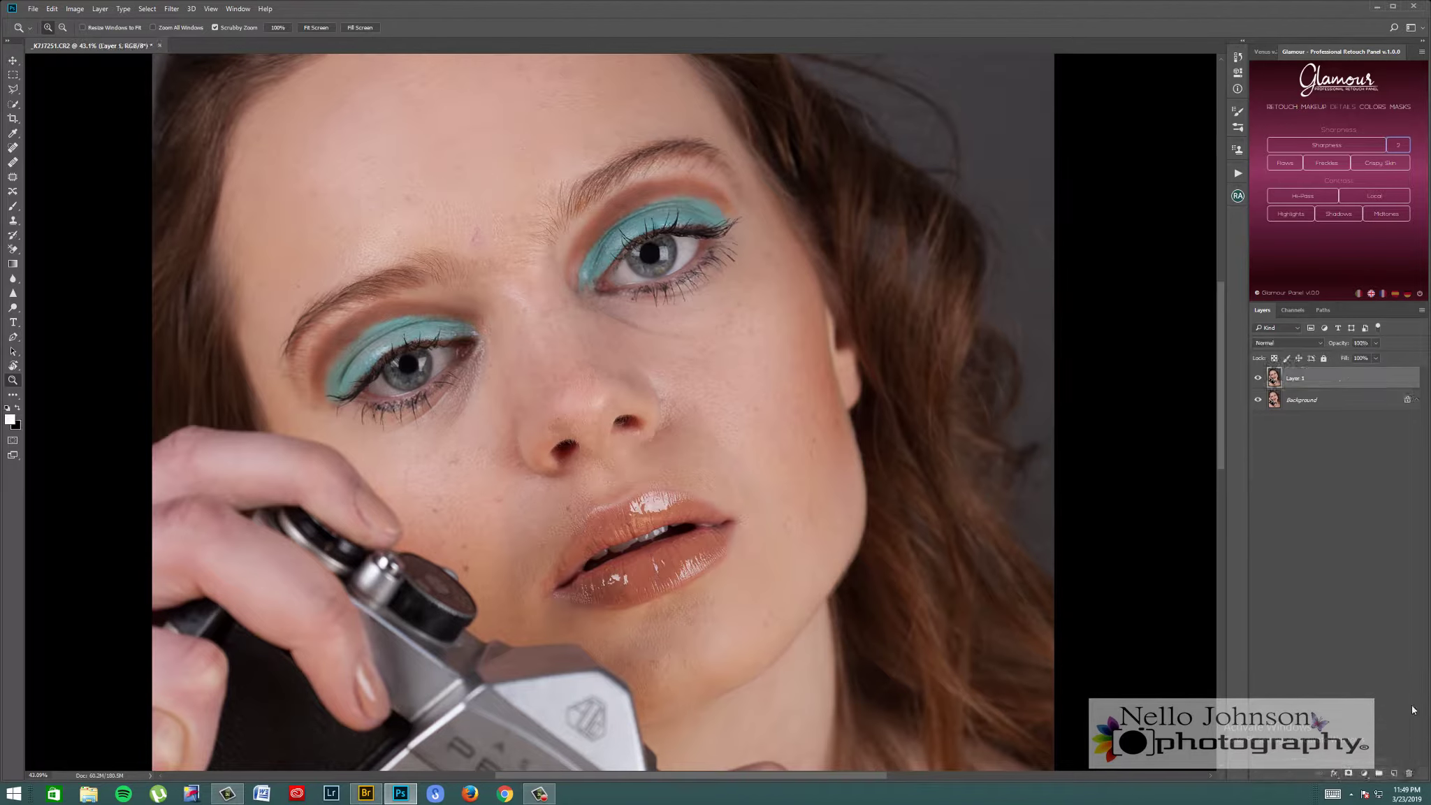
- Apply an Unsharp Mask to Layer 1 with Amount 100%, Radius 2.7 pixels and Threshold 0
click(171, 9)
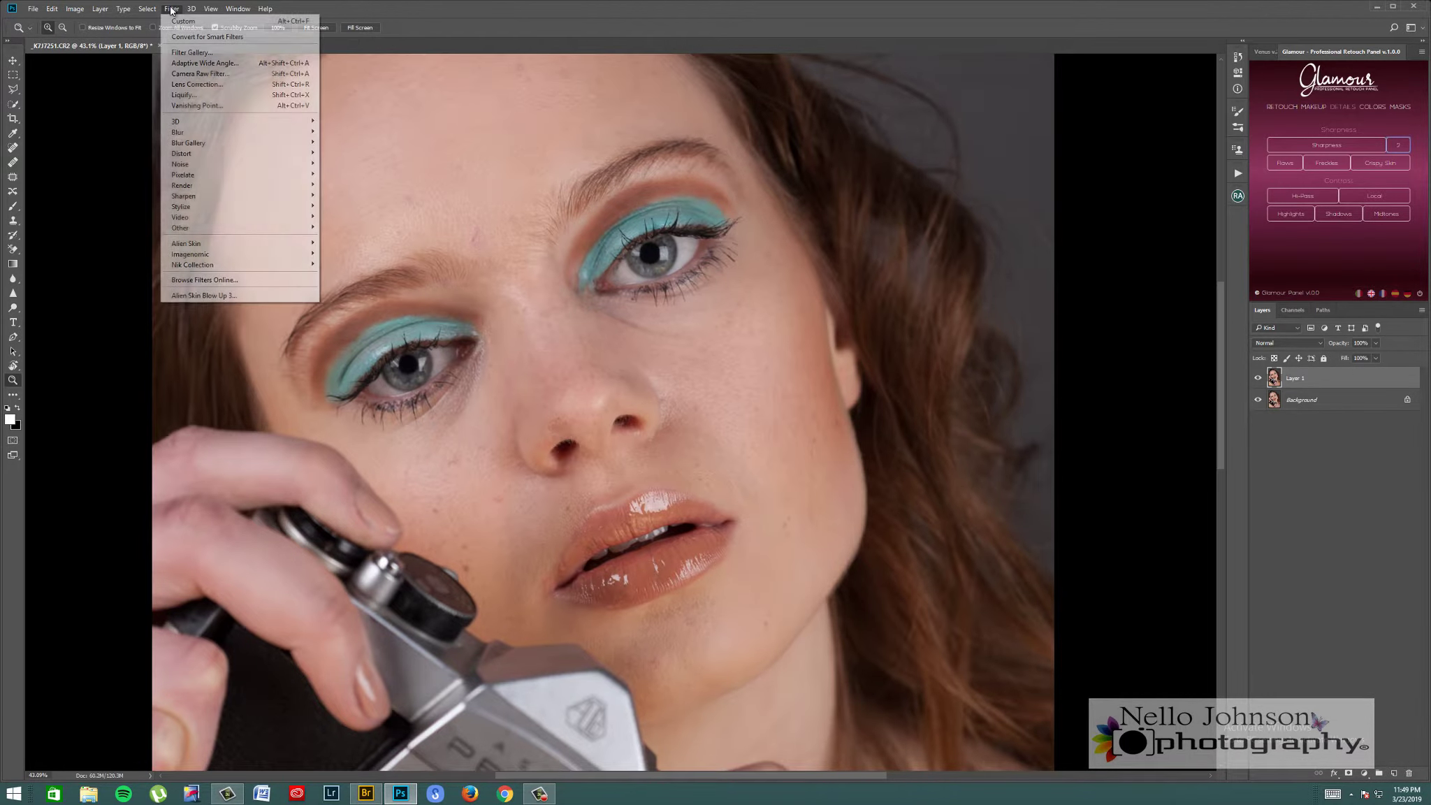
mouse_move(237, 226)
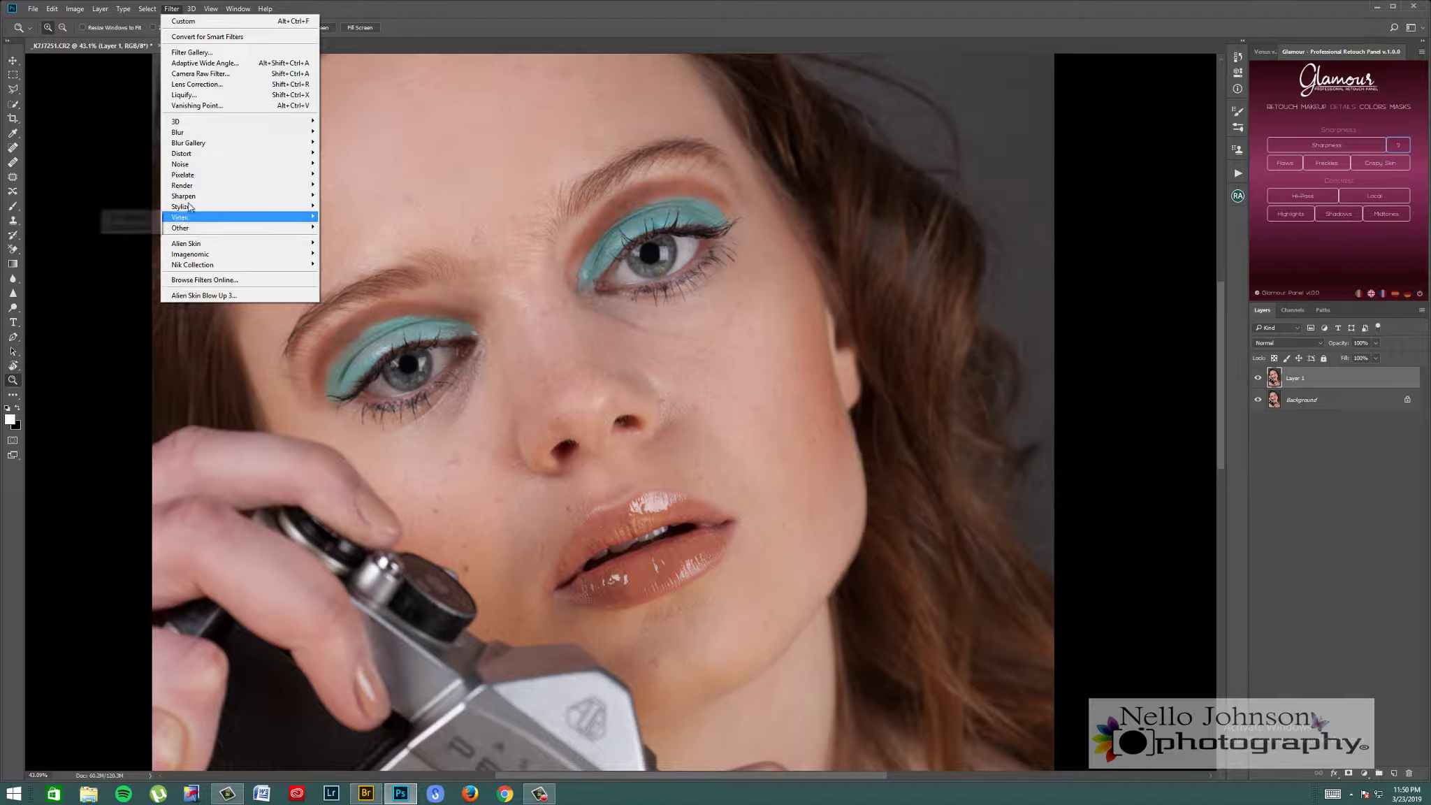
mouse_move(196, 198)
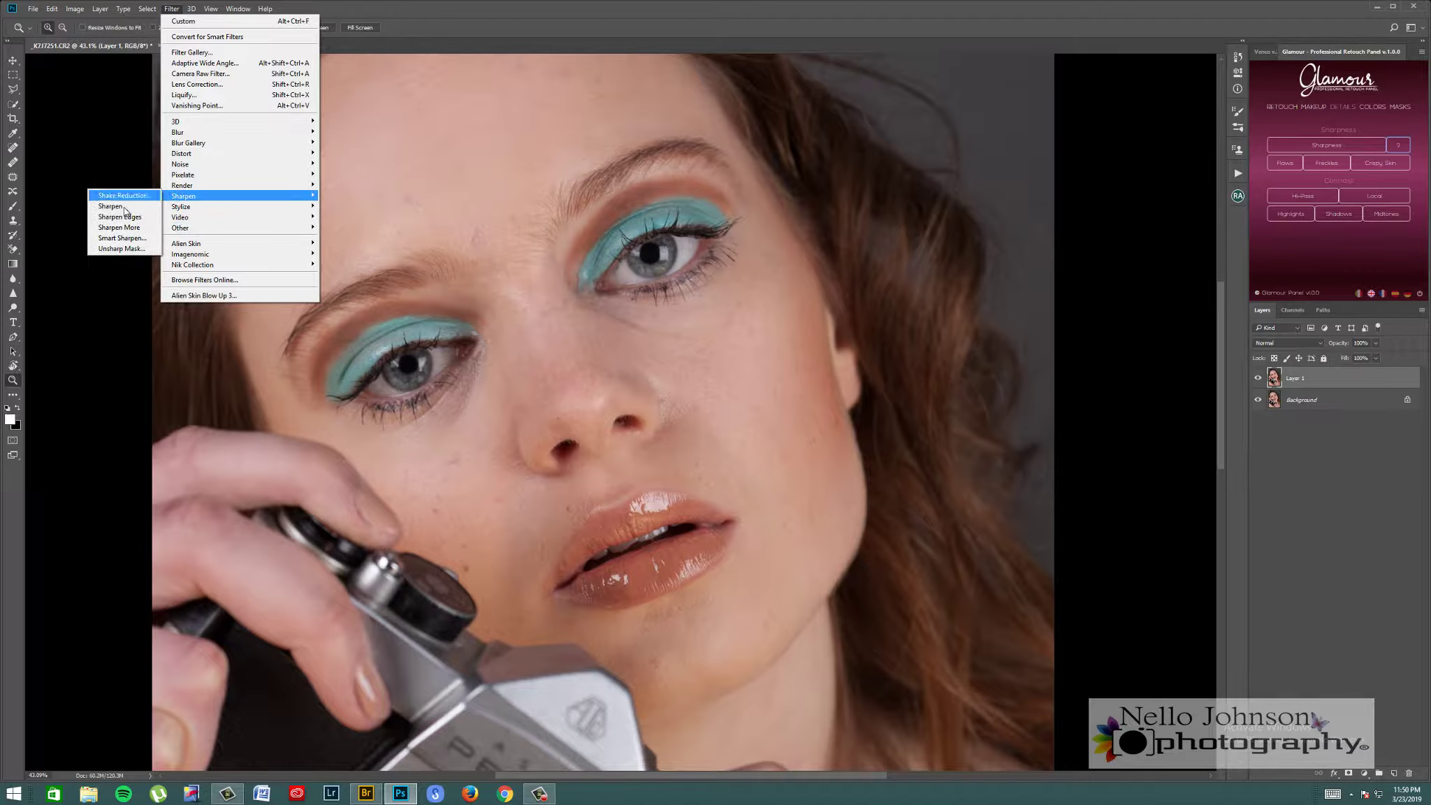
click(121, 249)
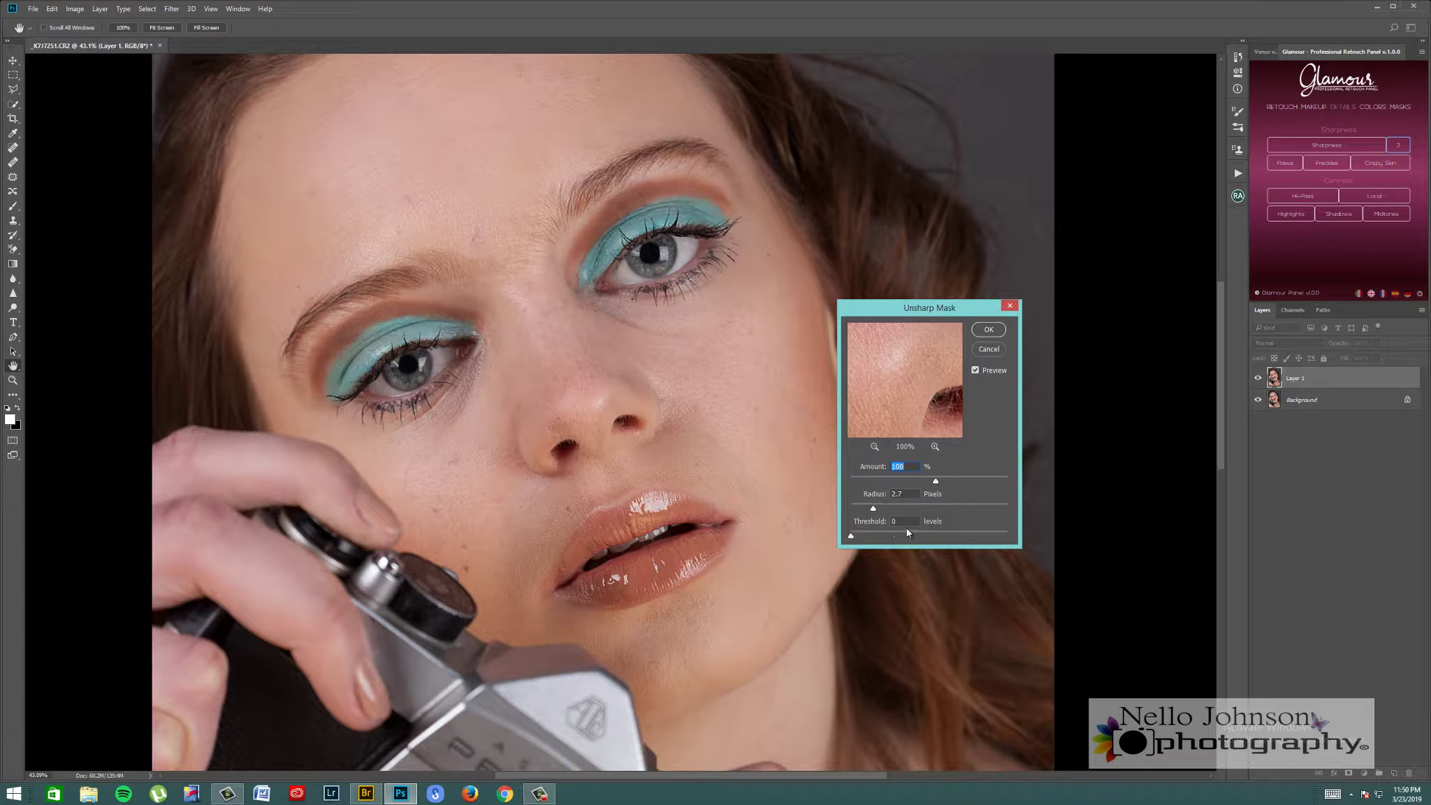
click(989, 329)
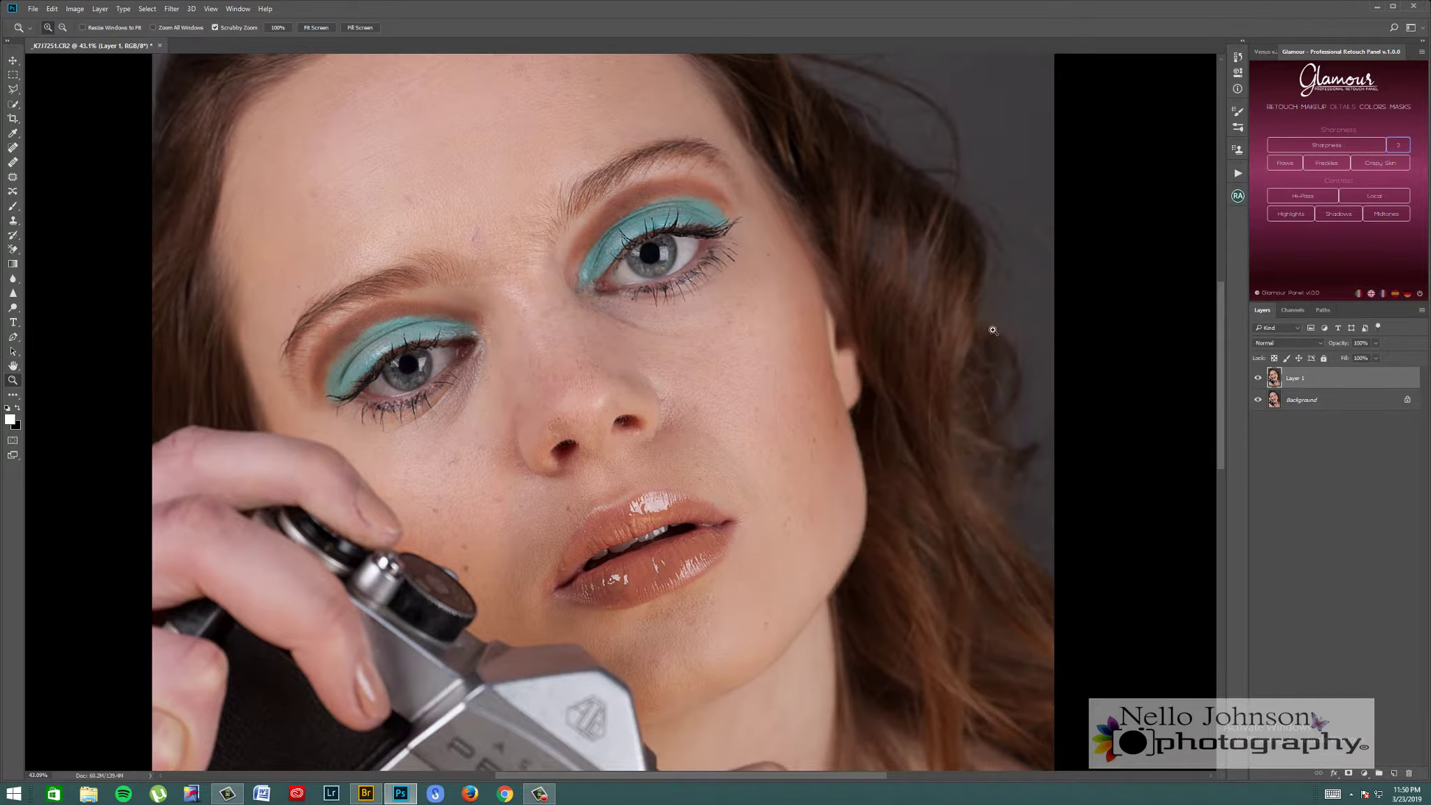
- Compare the eye and skin detail close up with Layer 1 hidden and shown
drag(710, 258, 1048, 296)
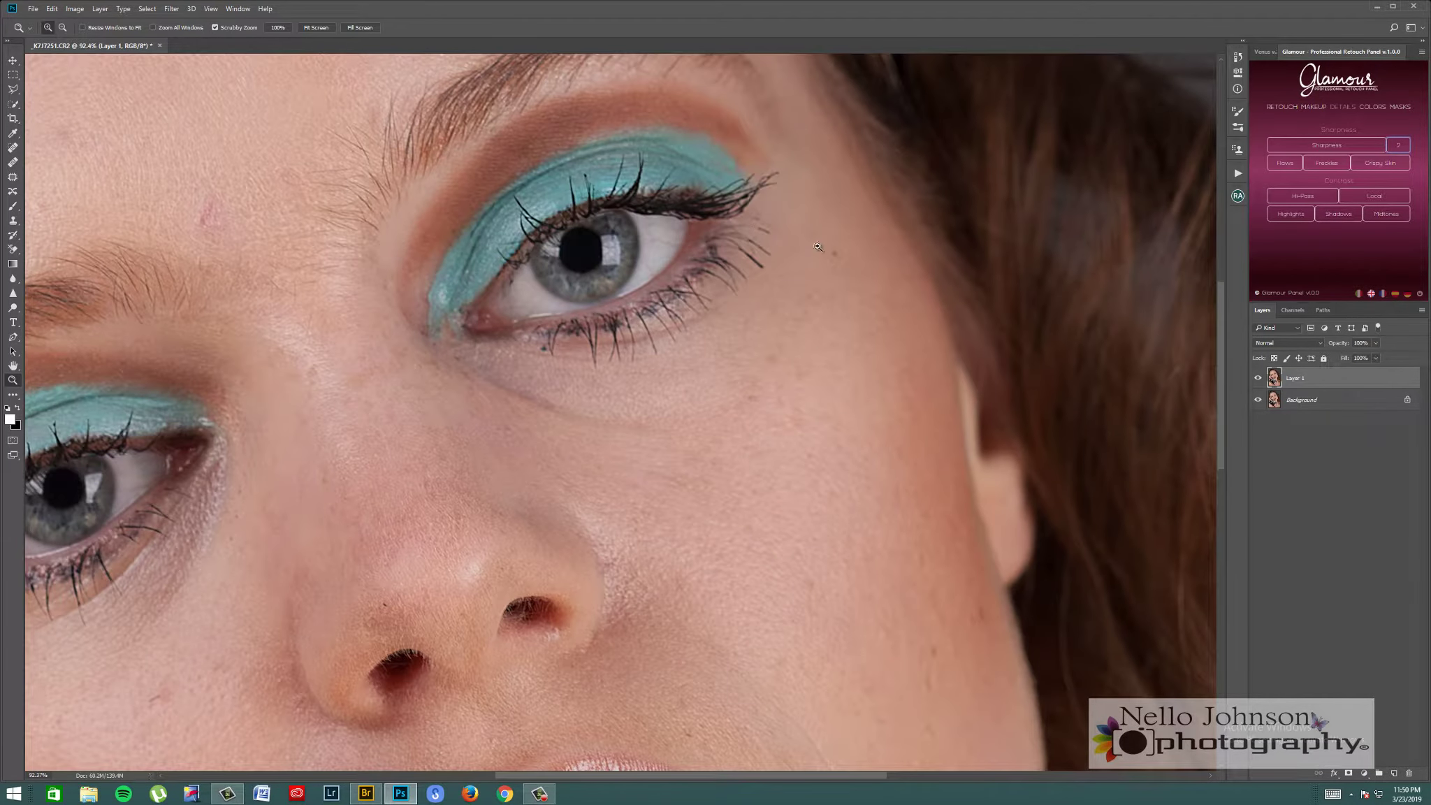
click(1256, 381)
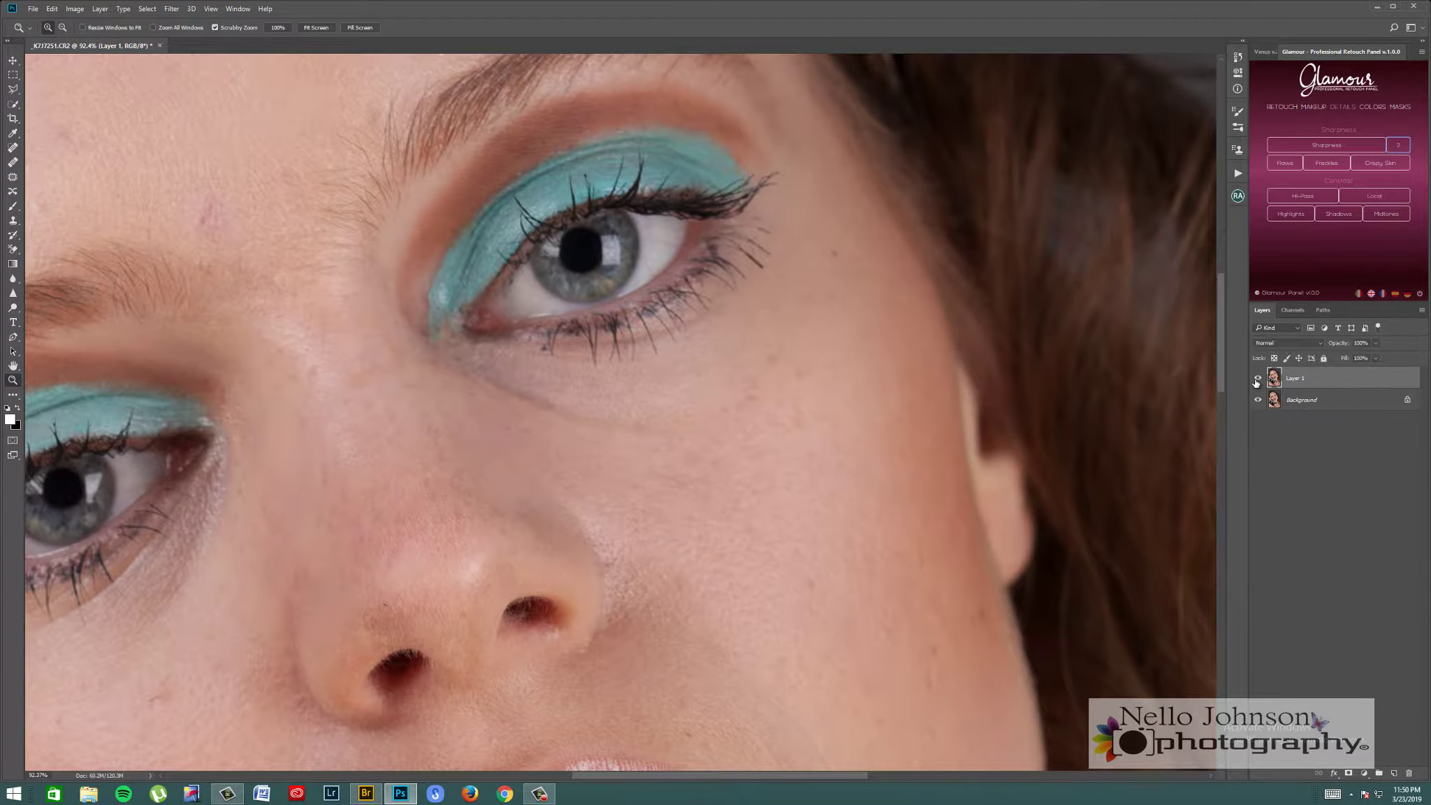
click(1256, 380)
click(1256, 381)
click(1256, 381)
click(1256, 381)
drag(458, 113, 411, 132)
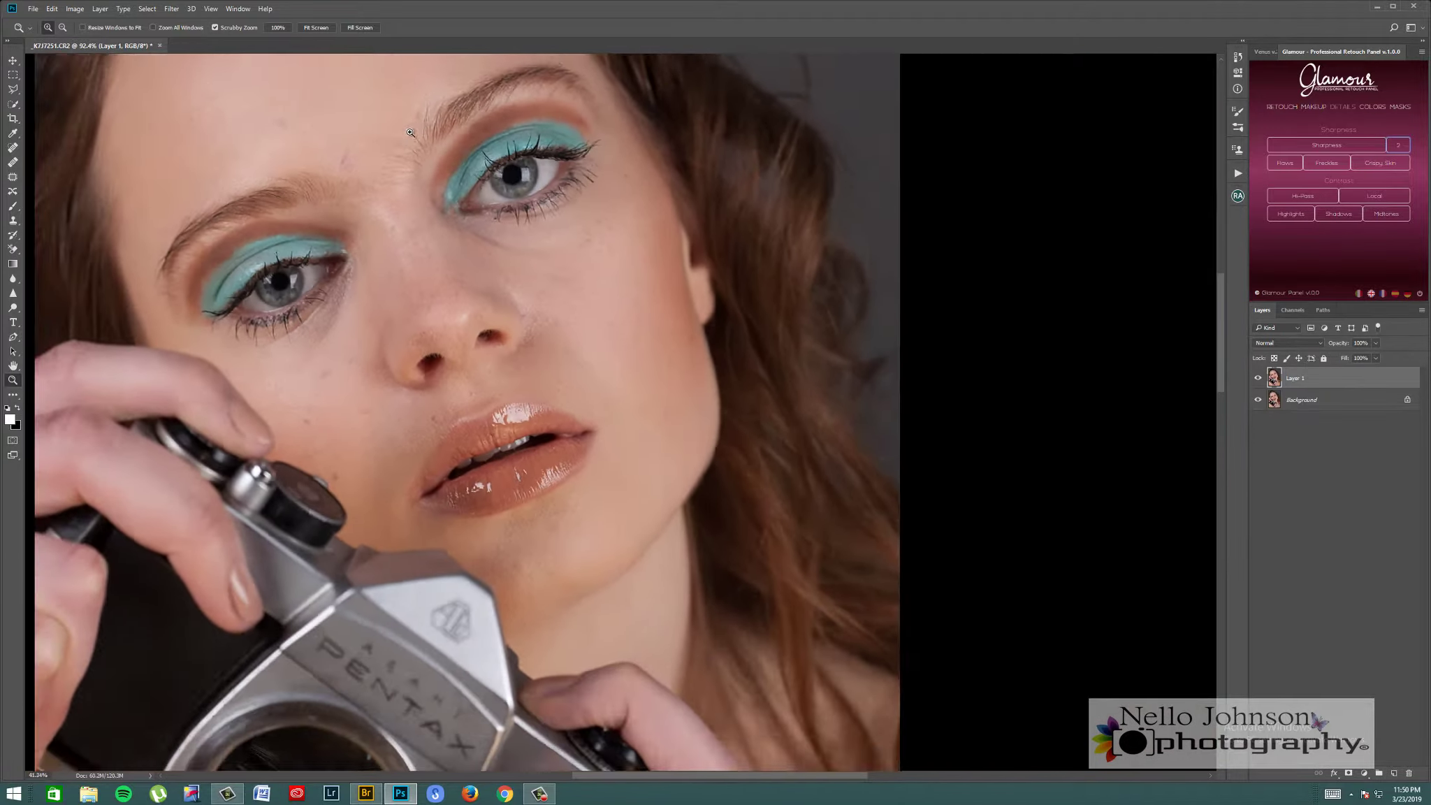
click(328, 29)
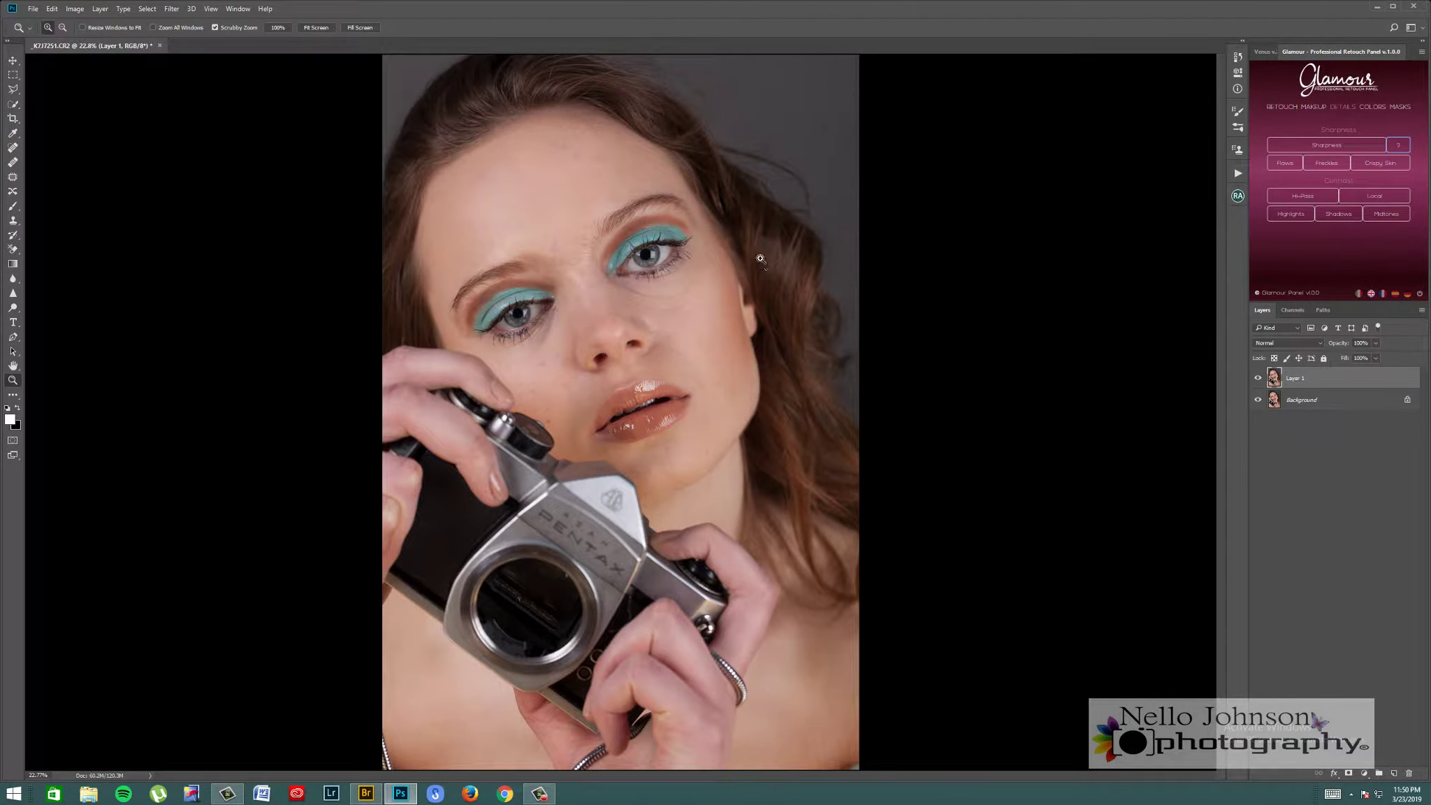
drag(705, 253, 1115, 325)
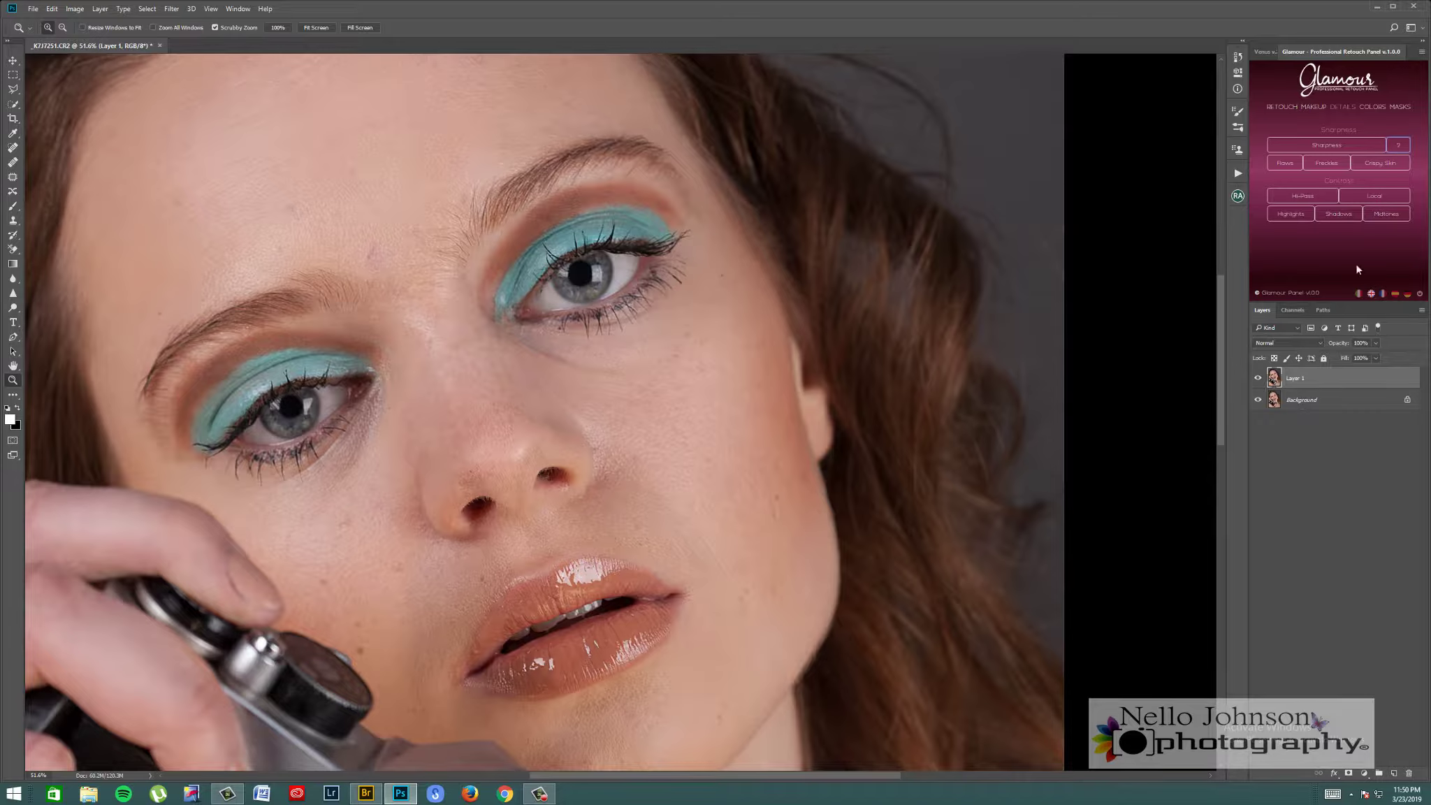
click(1353, 202)
click(315, 27)
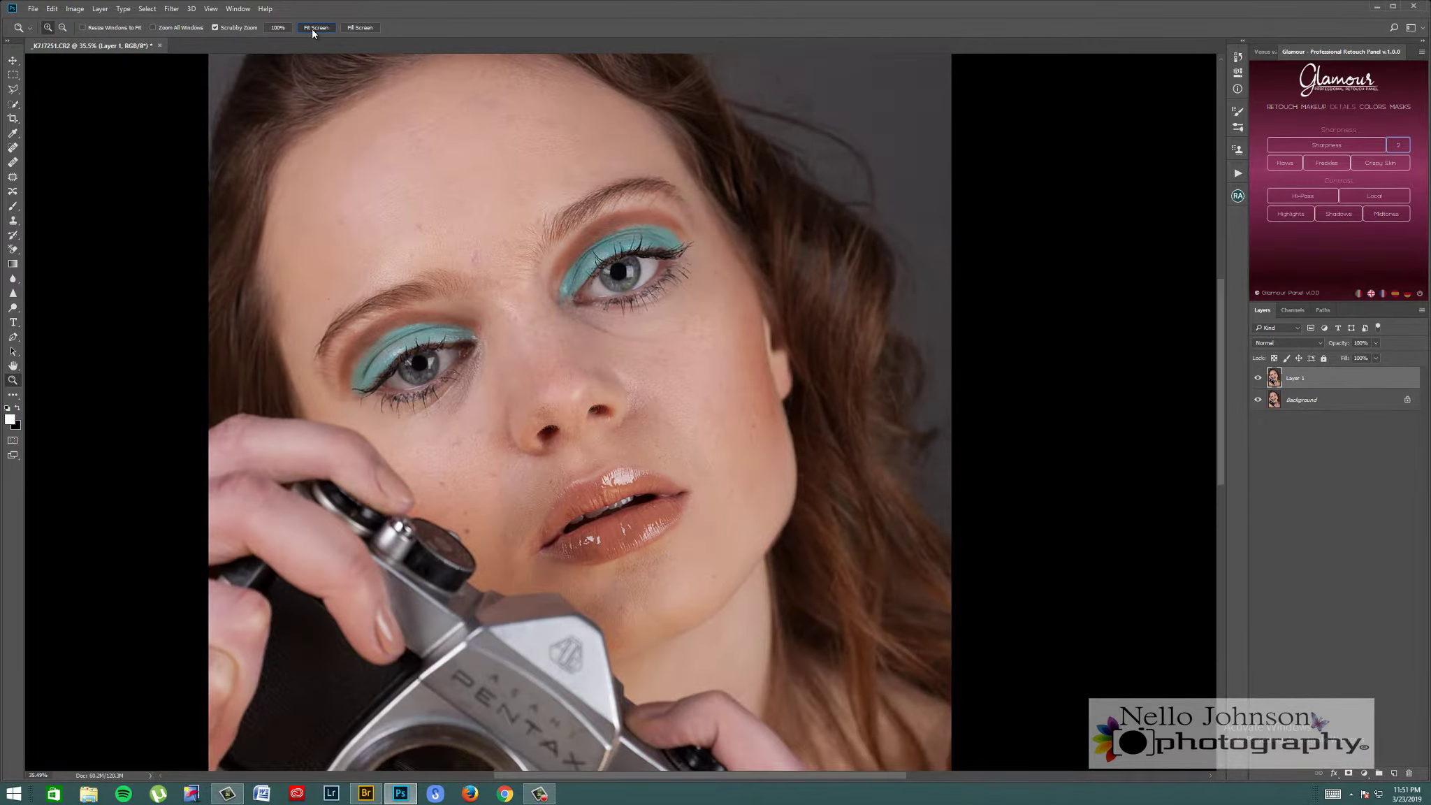
click(313, 29)
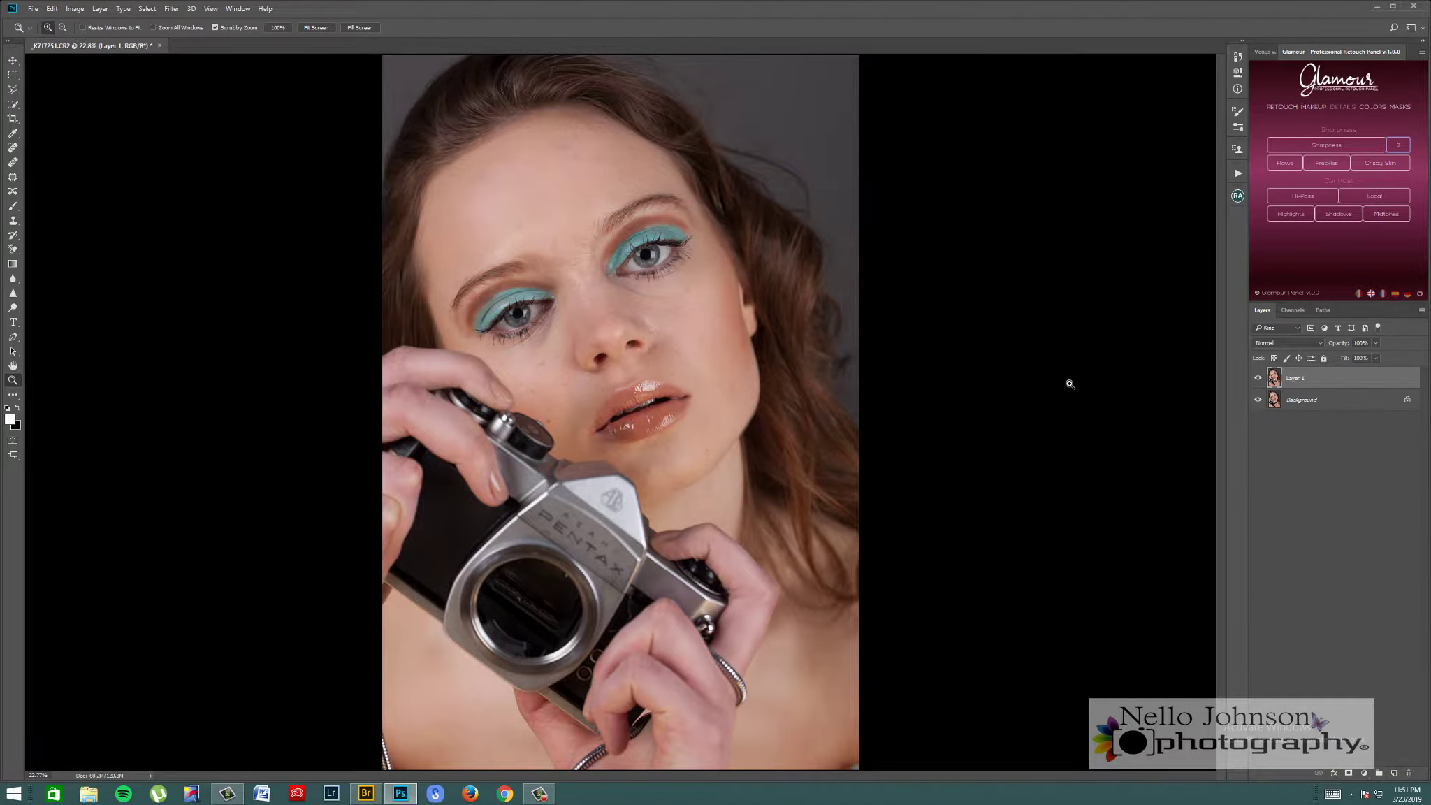
drag(608, 198, 825, 242)
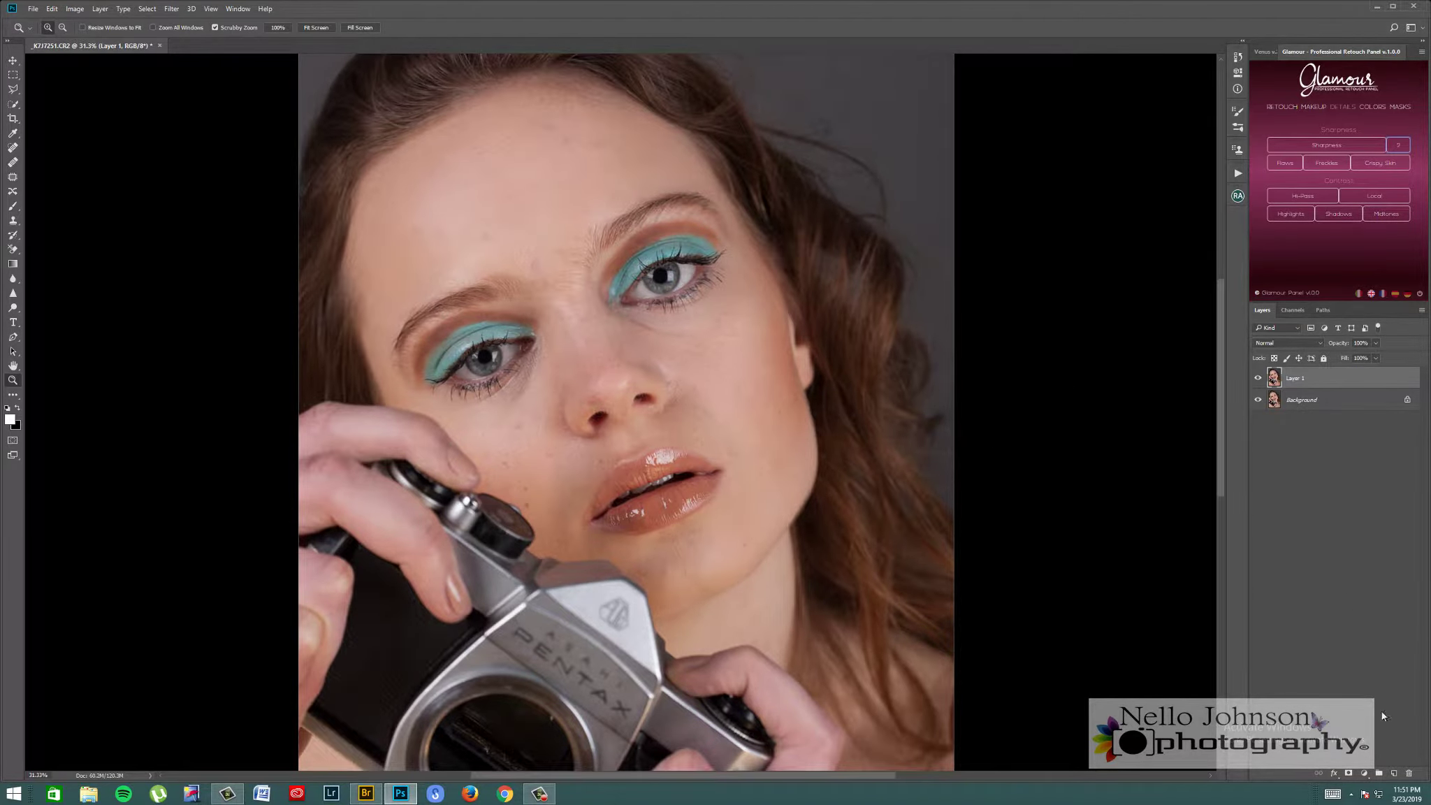
click(1365, 772)
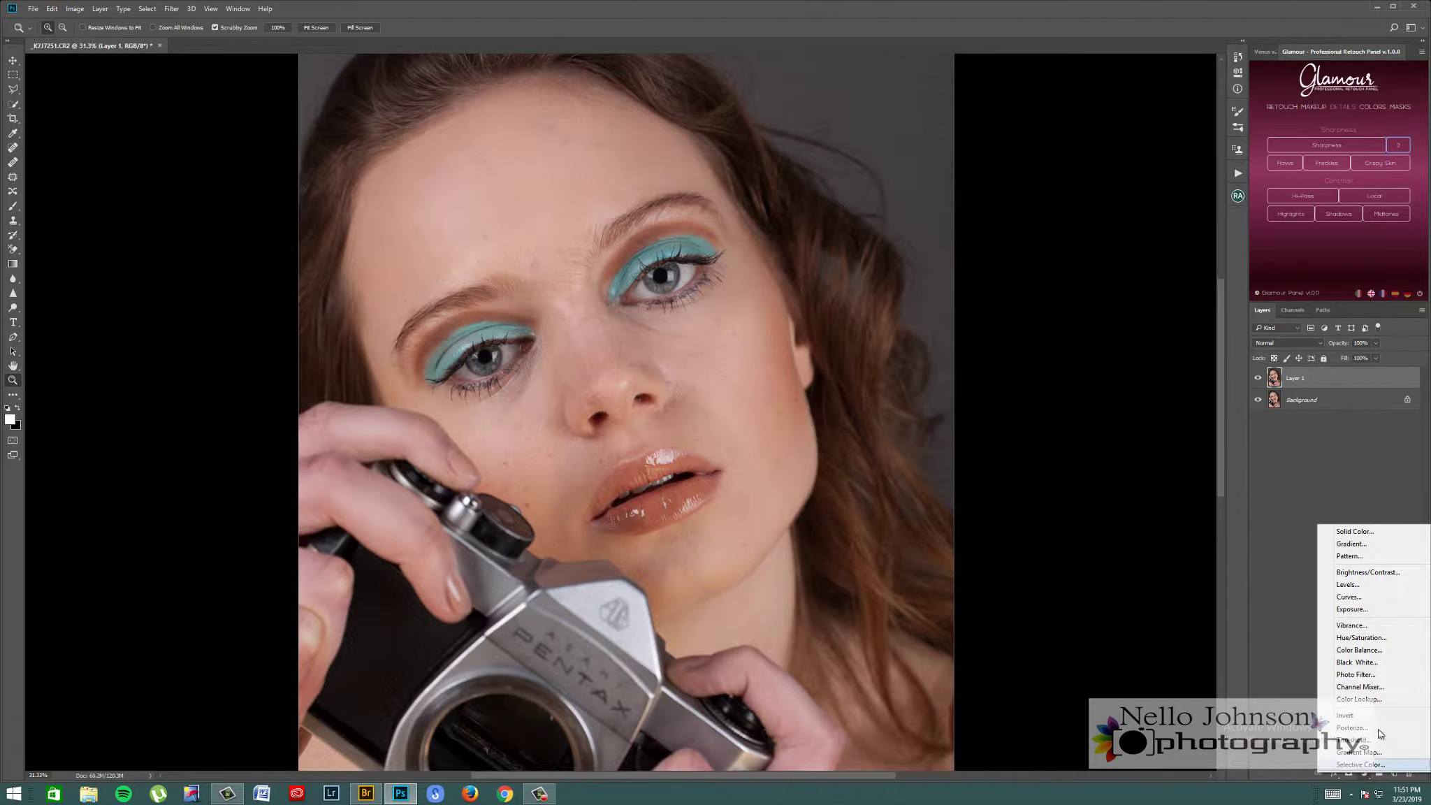
click(1288, 484)
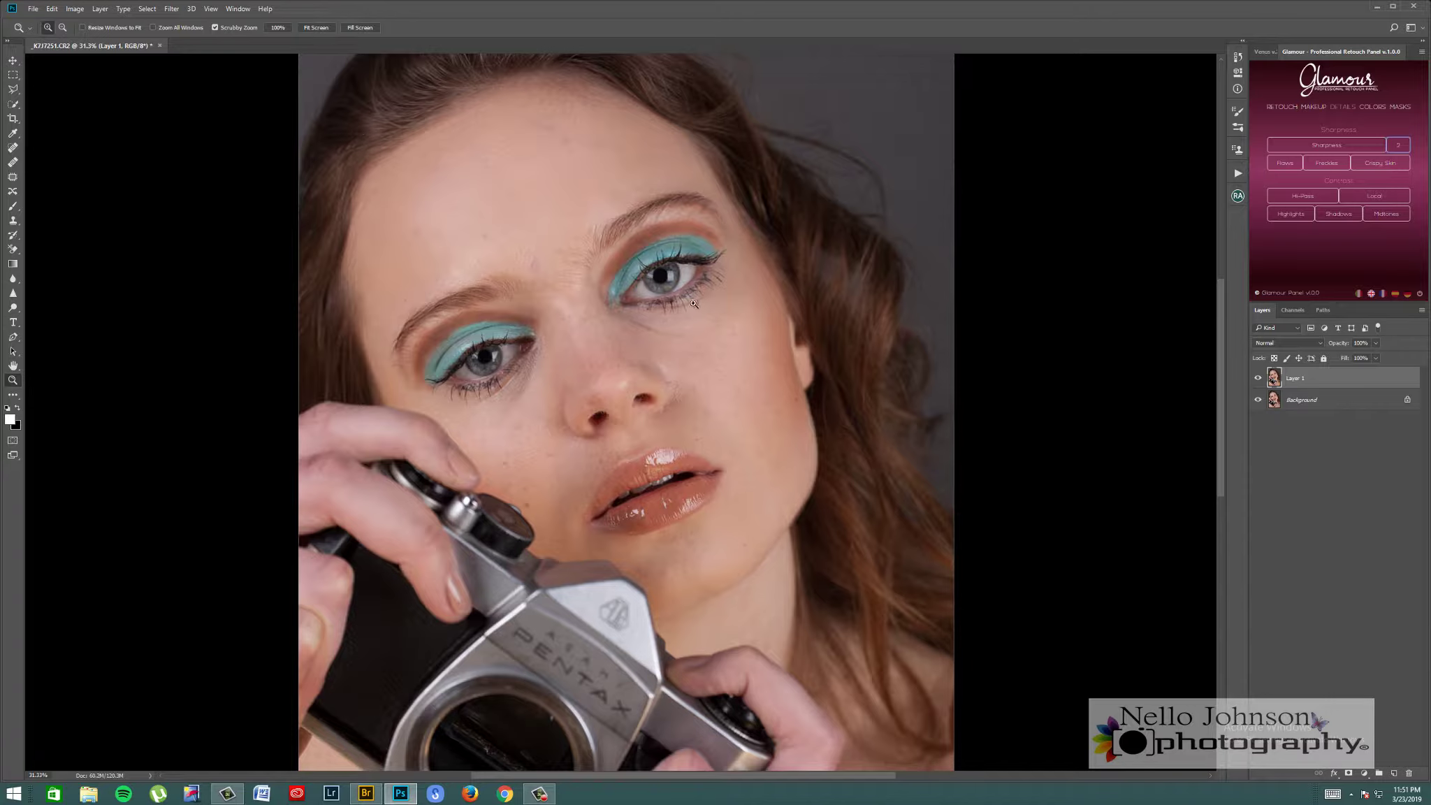
- Adjust the crop frame around the portrait very slightly and apply the crop
drag(693, 302, 663, 292)
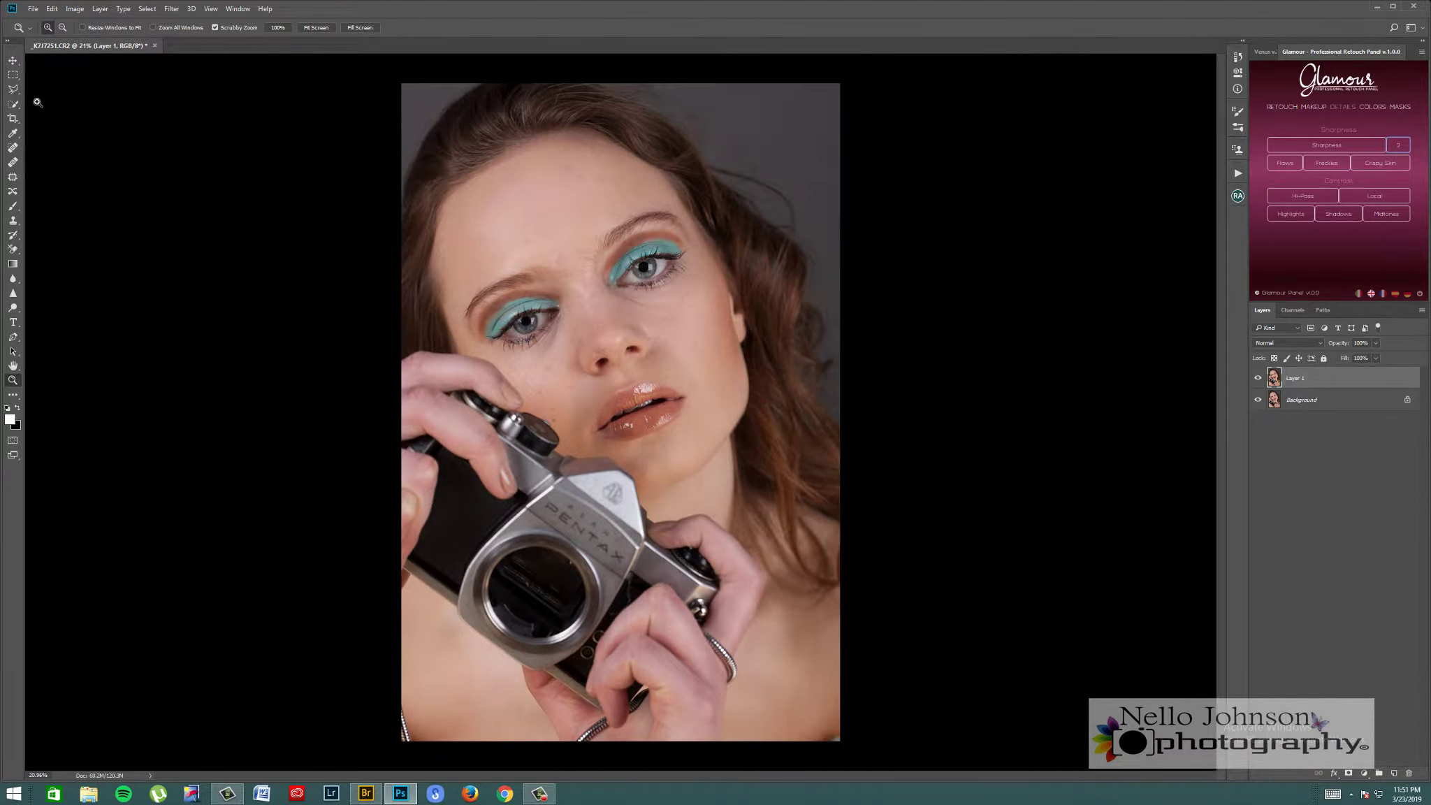
click(14, 118)
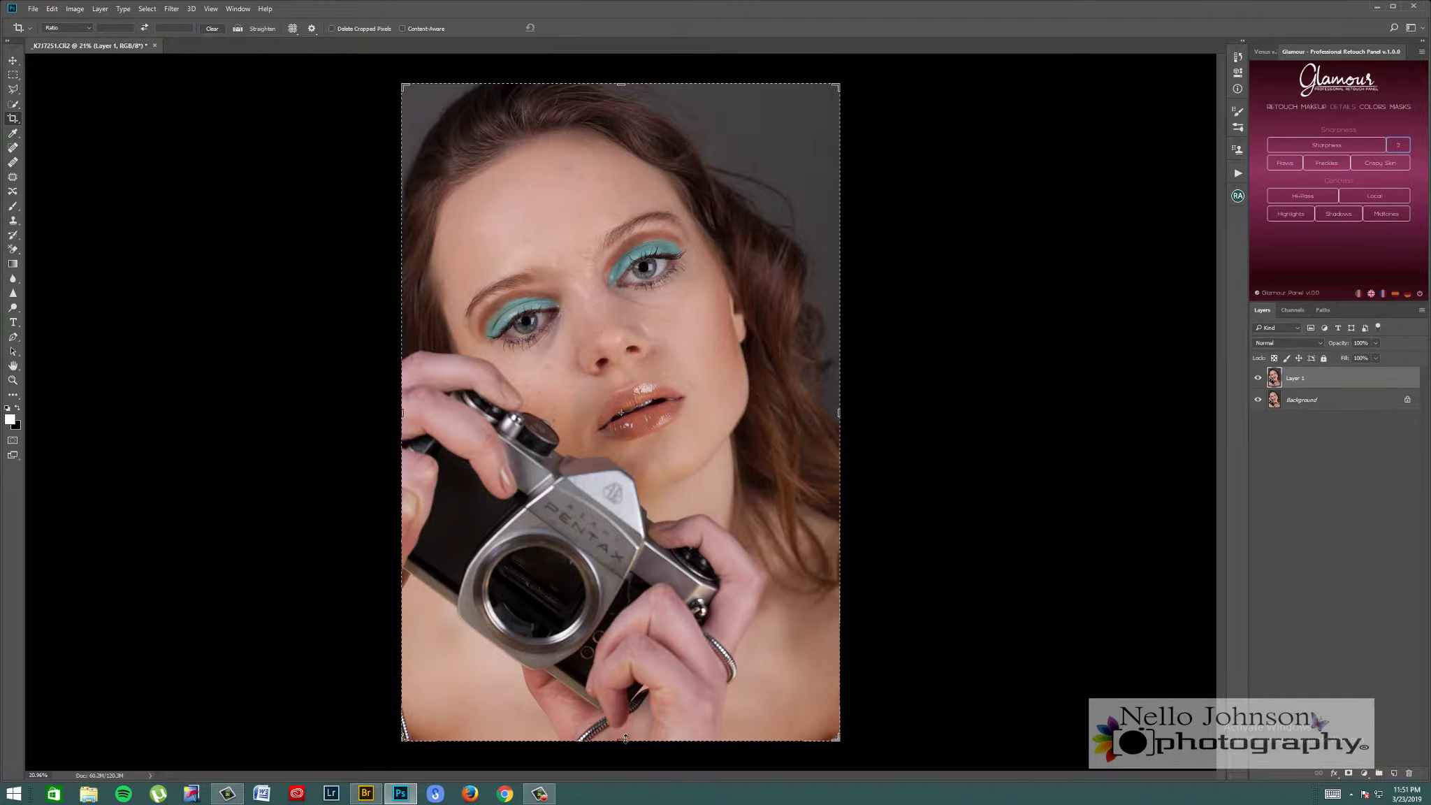
drag(624, 739, 629, 737)
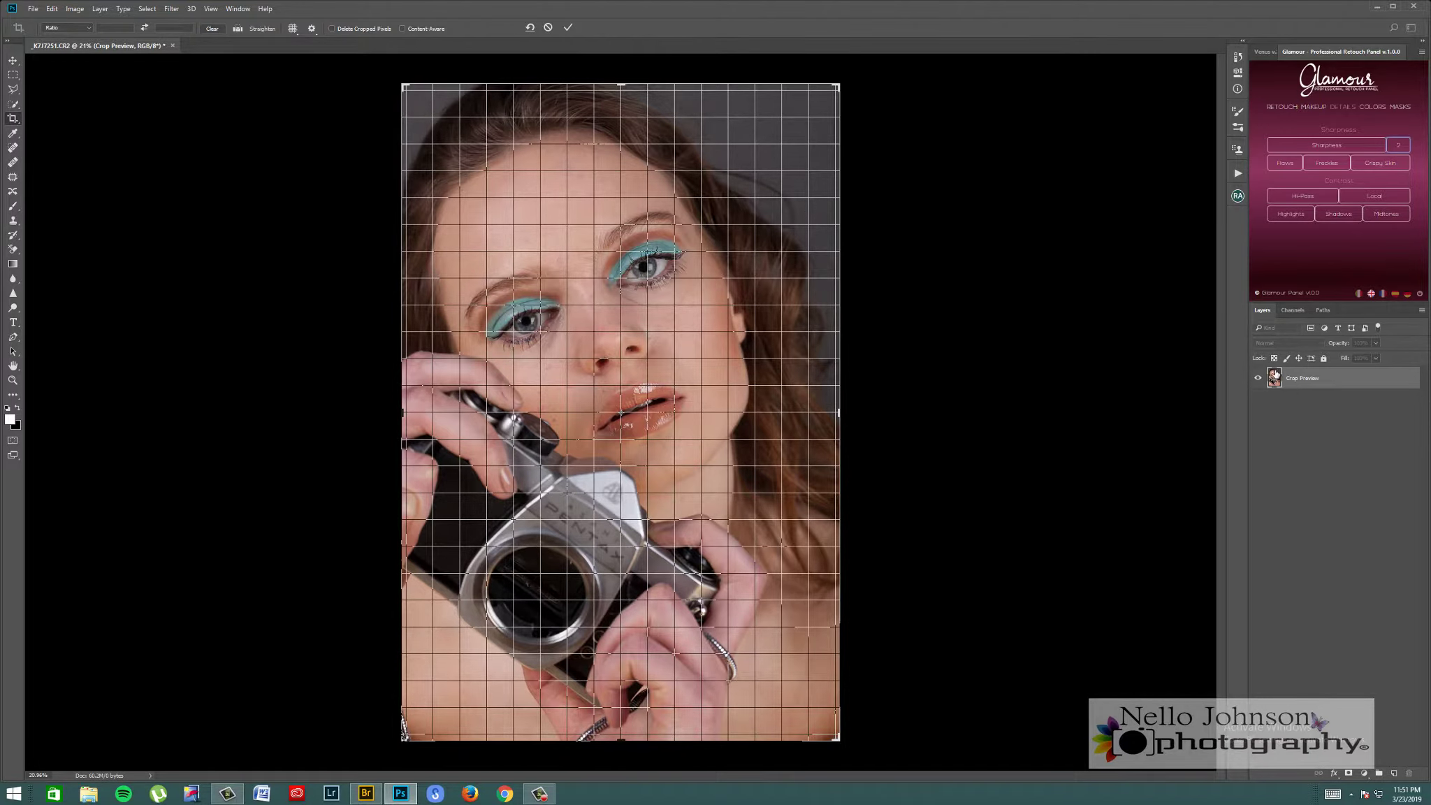
click(568, 28)
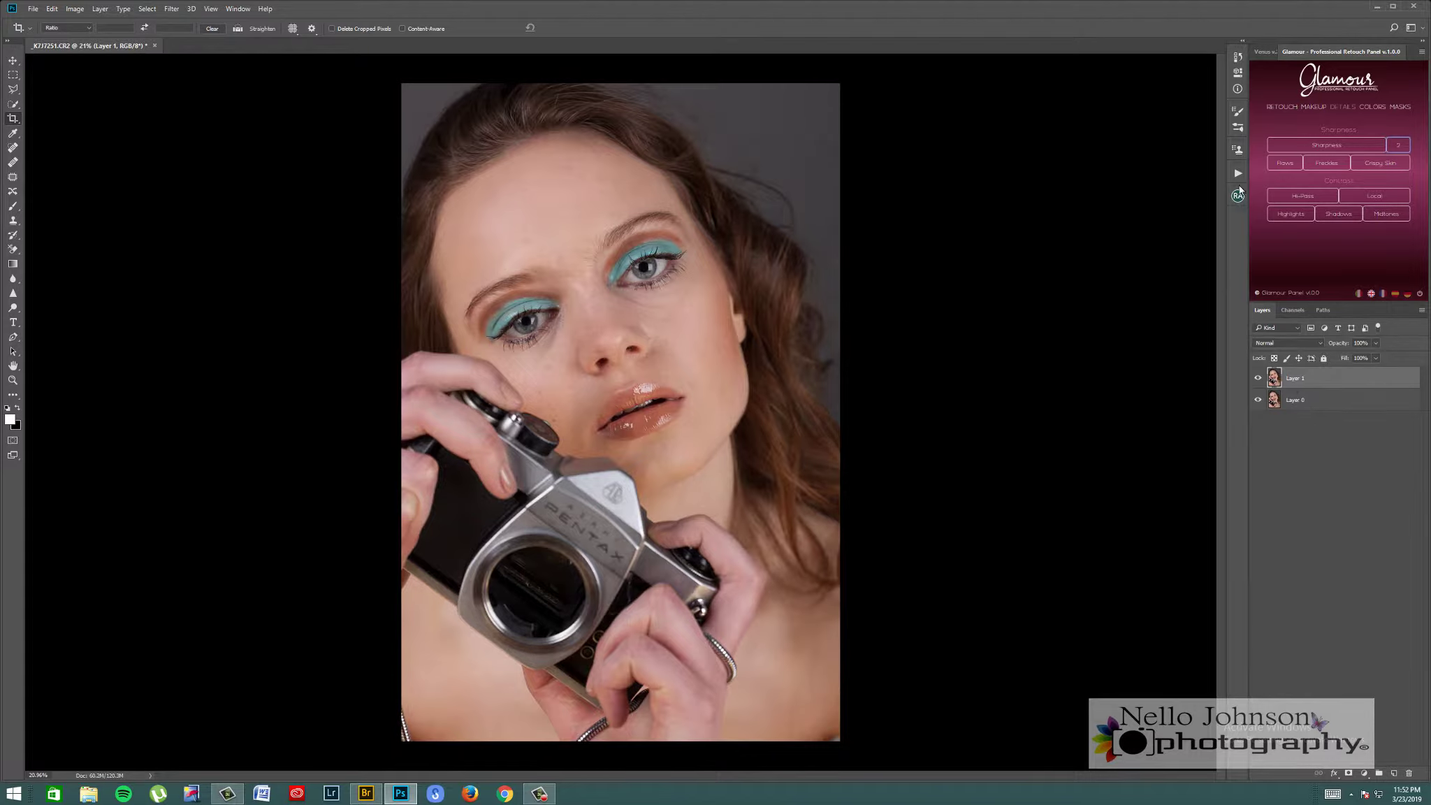
- Add a Curves adjustment layer above Layer 1 and shape an S-curve that darkens the shadows and brightens the highlights
click(1364, 773)
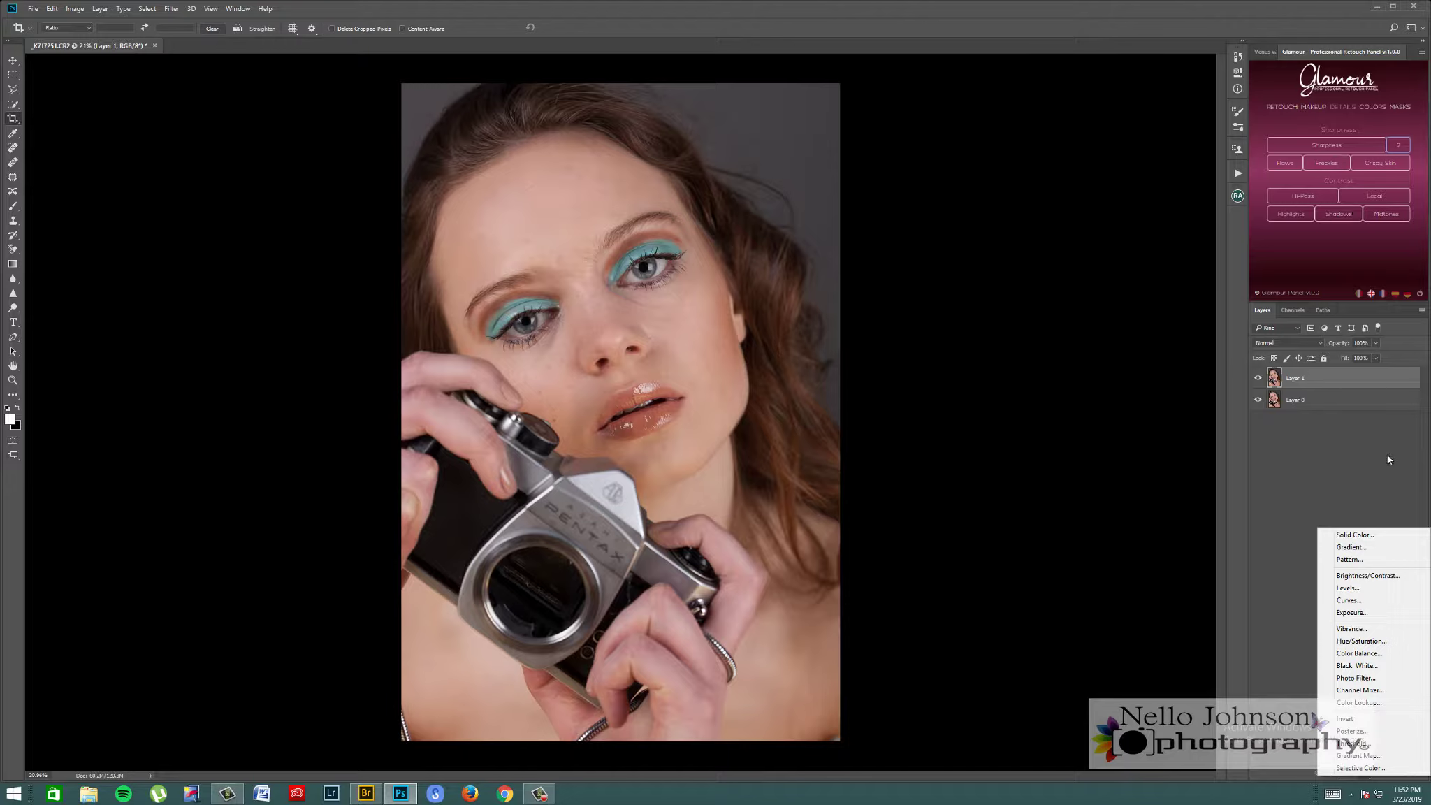
click(1348, 600)
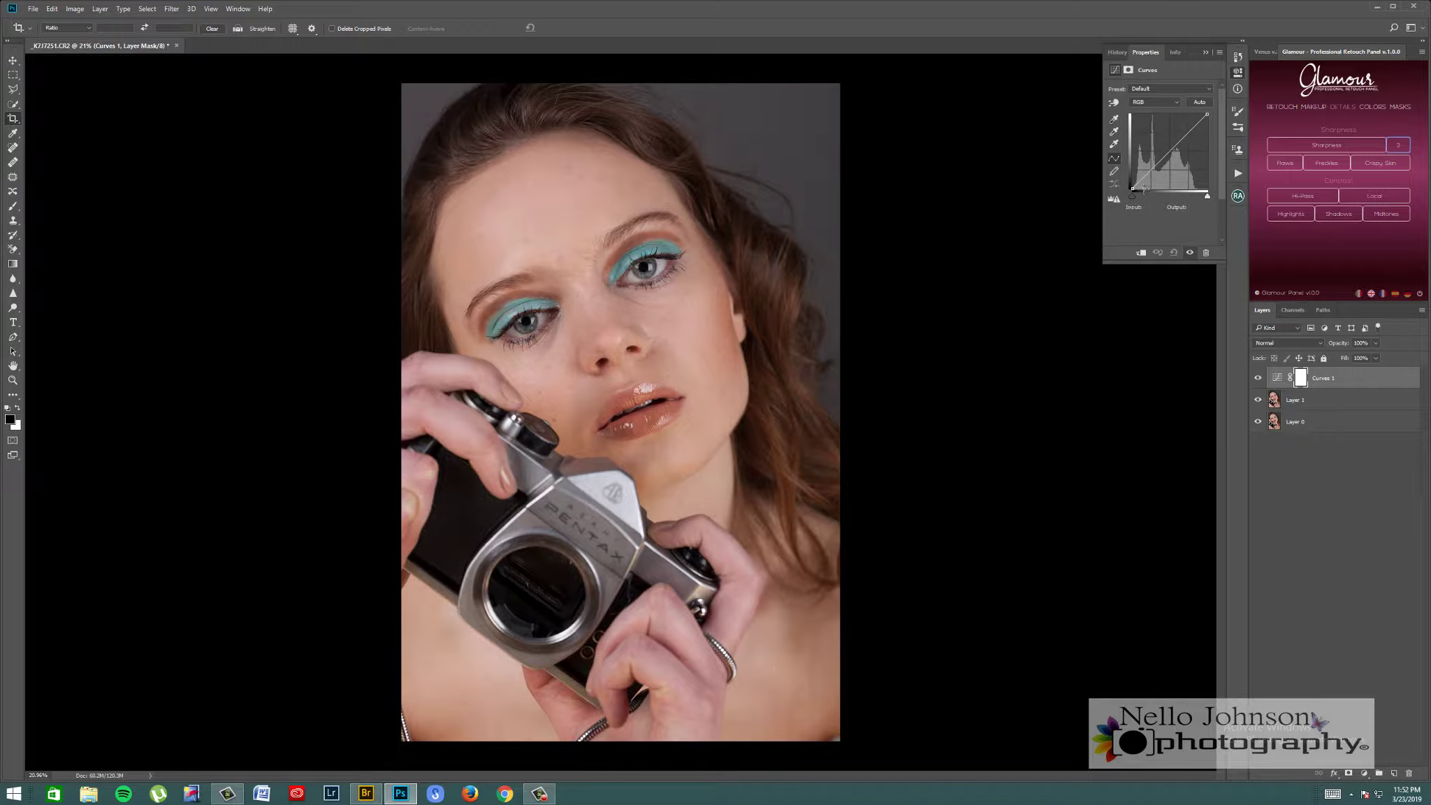
drag(1145, 188, 1151, 178)
drag(1150, 171, 1153, 172)
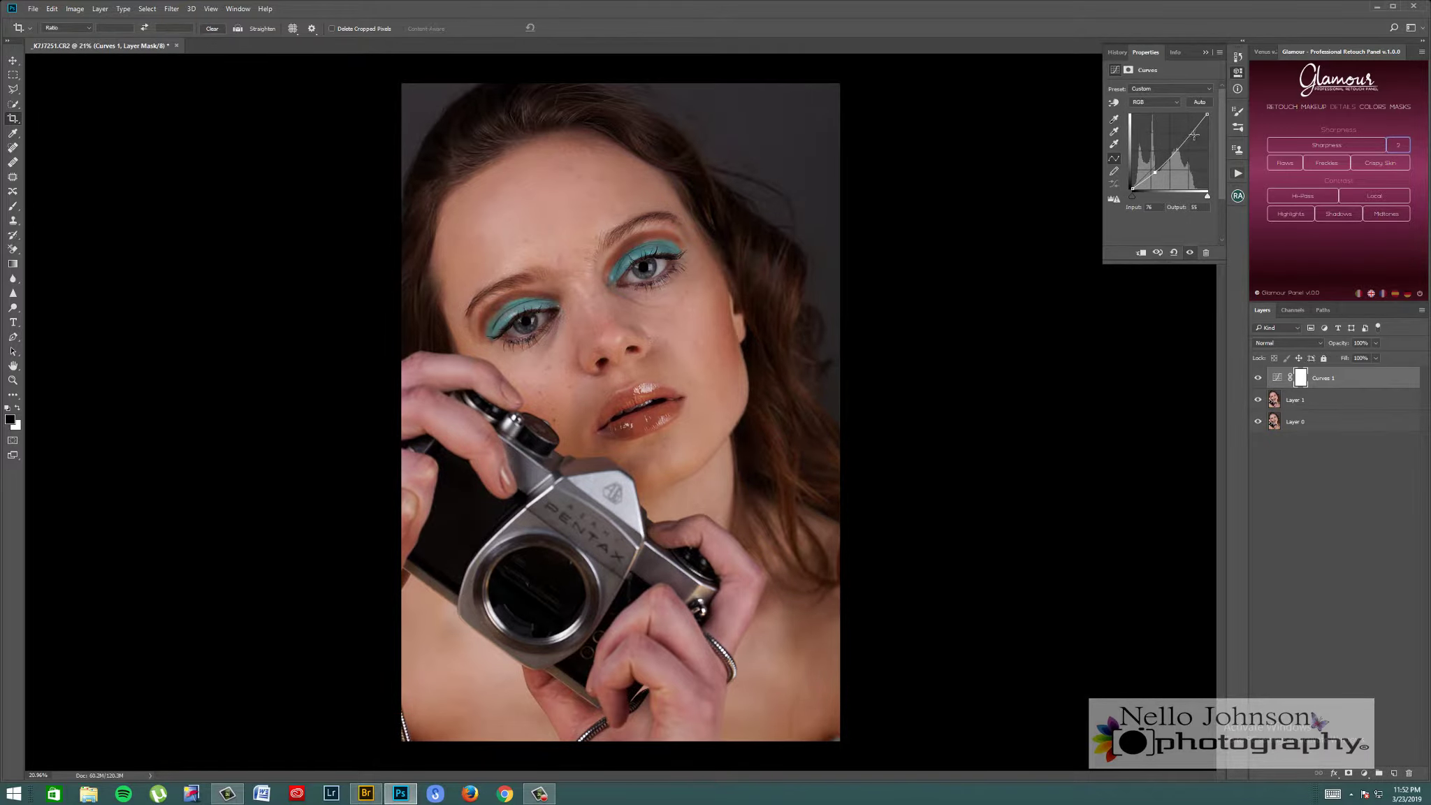
drag(1192, 134, 1189, 131)
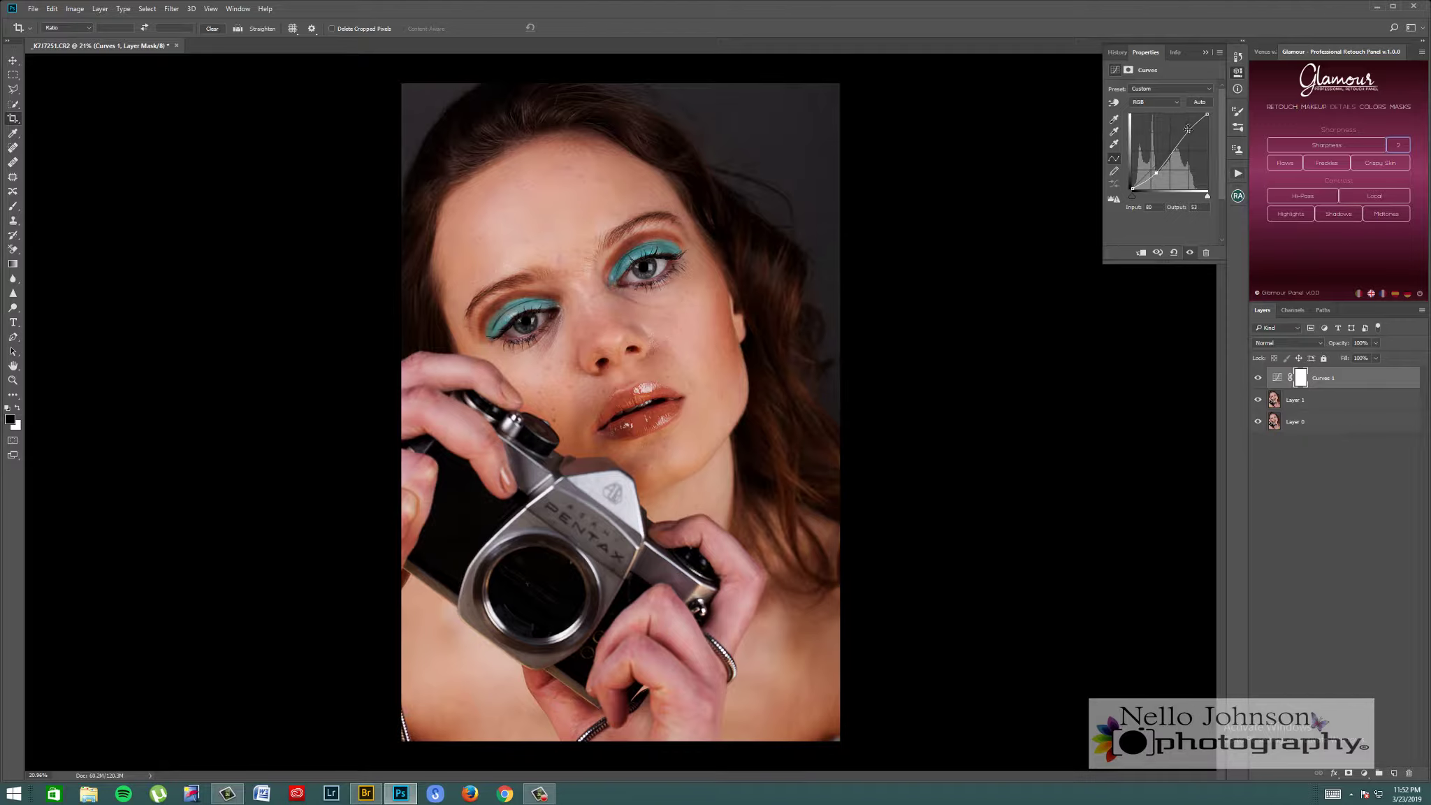
drag(1188, 130, 1188, 128)
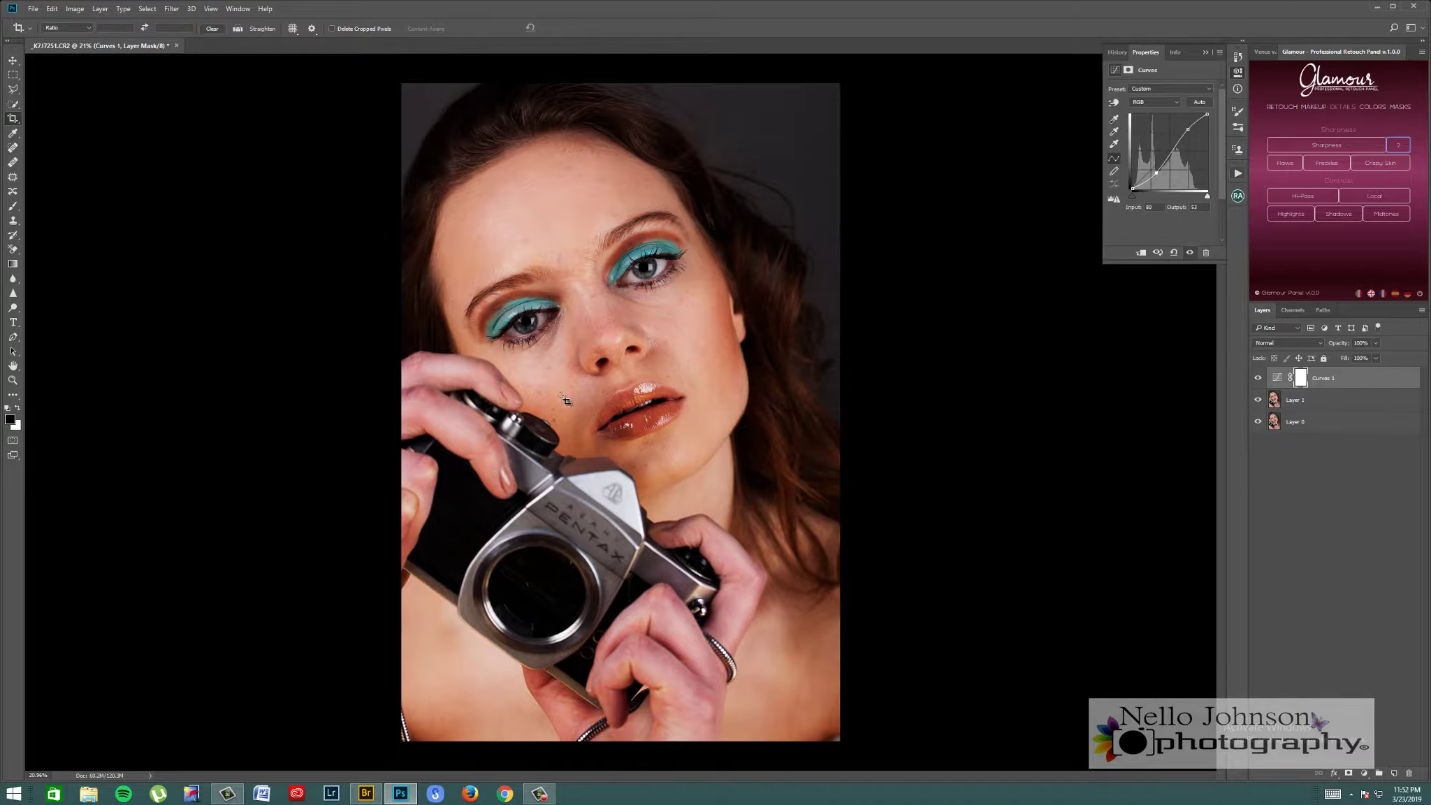
click(1117, 103)
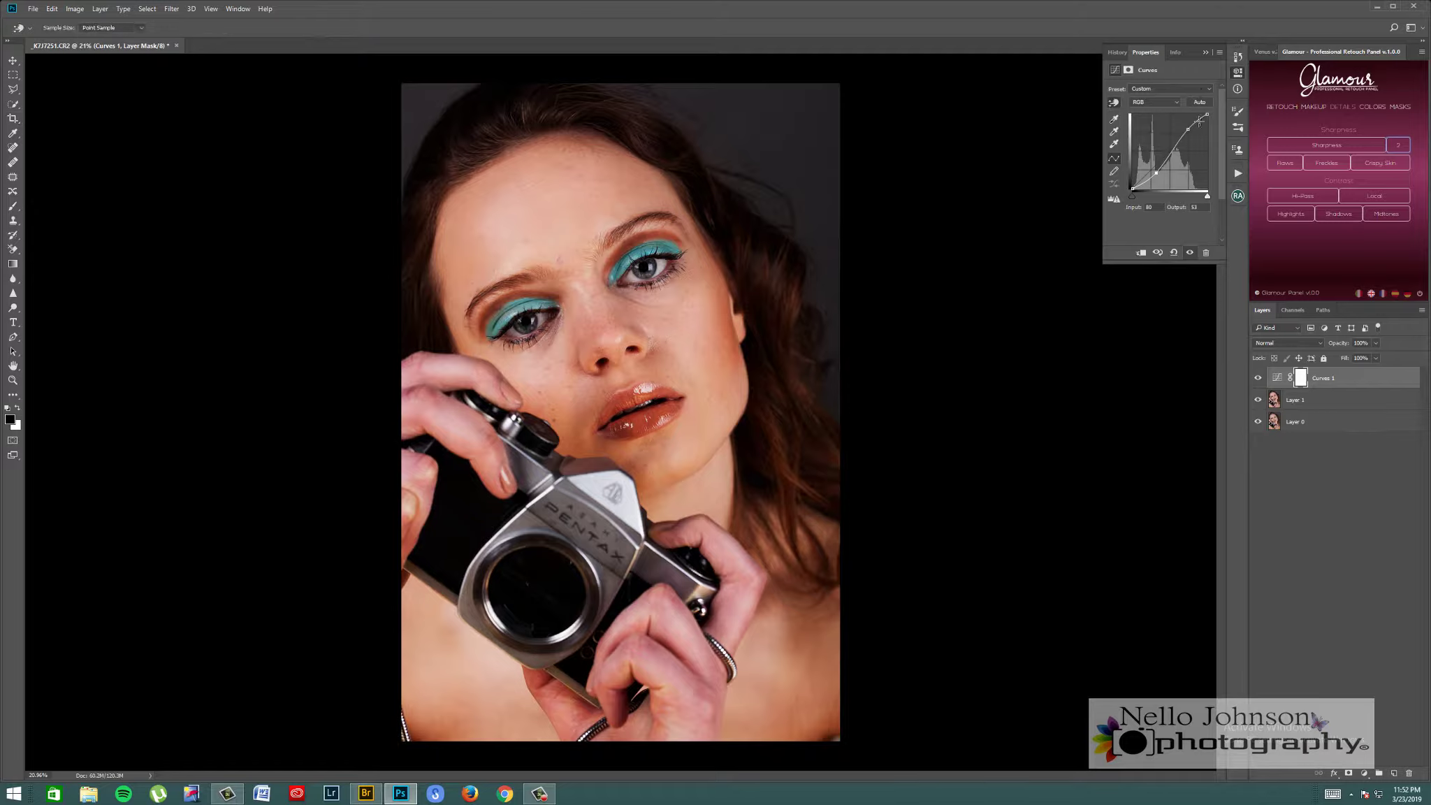
drag(1180, 136, 1184, 124)
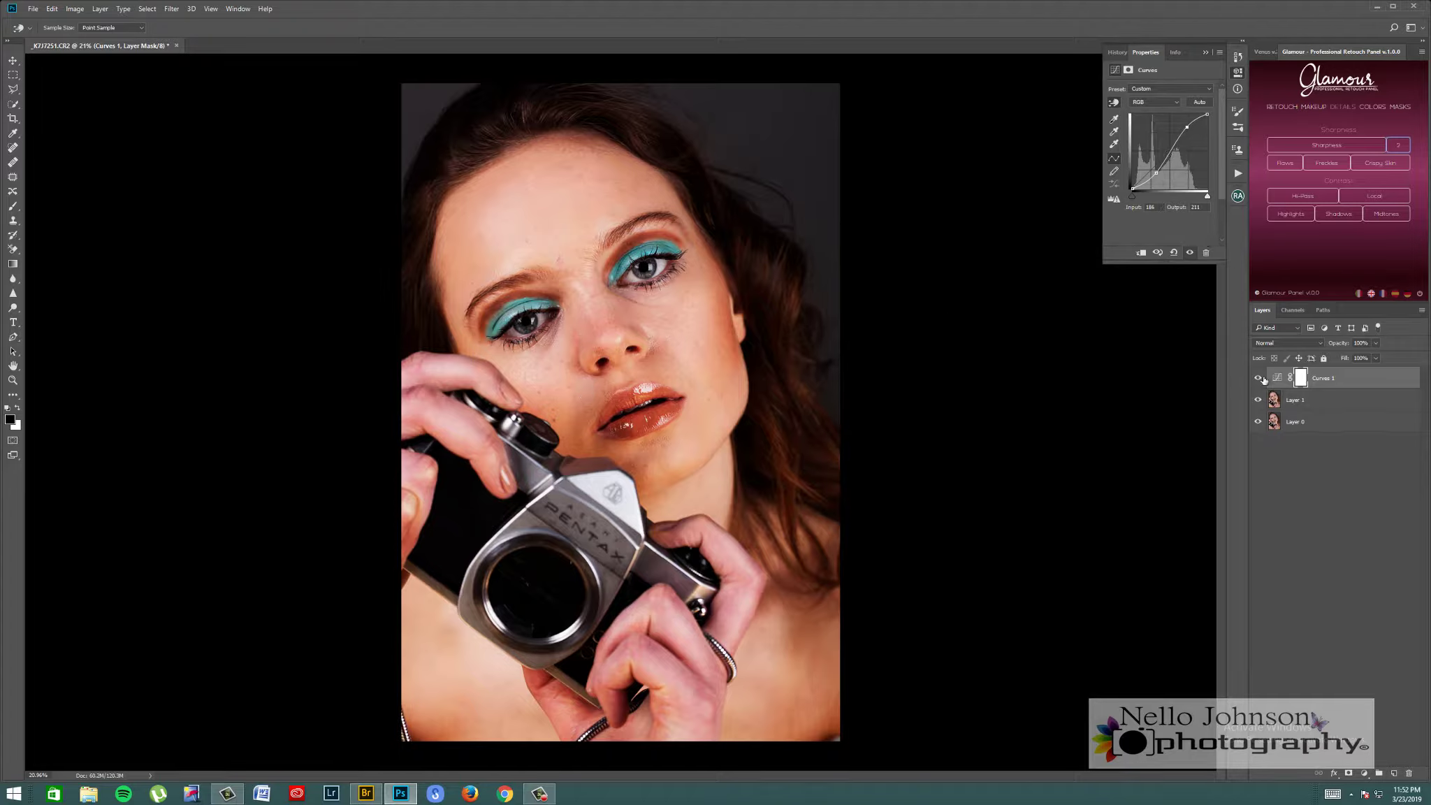
- Reduce the Curves adjustment layer's opacity to about 70%
click(1377, 344)
drag(1360, 359, 1361, 362)
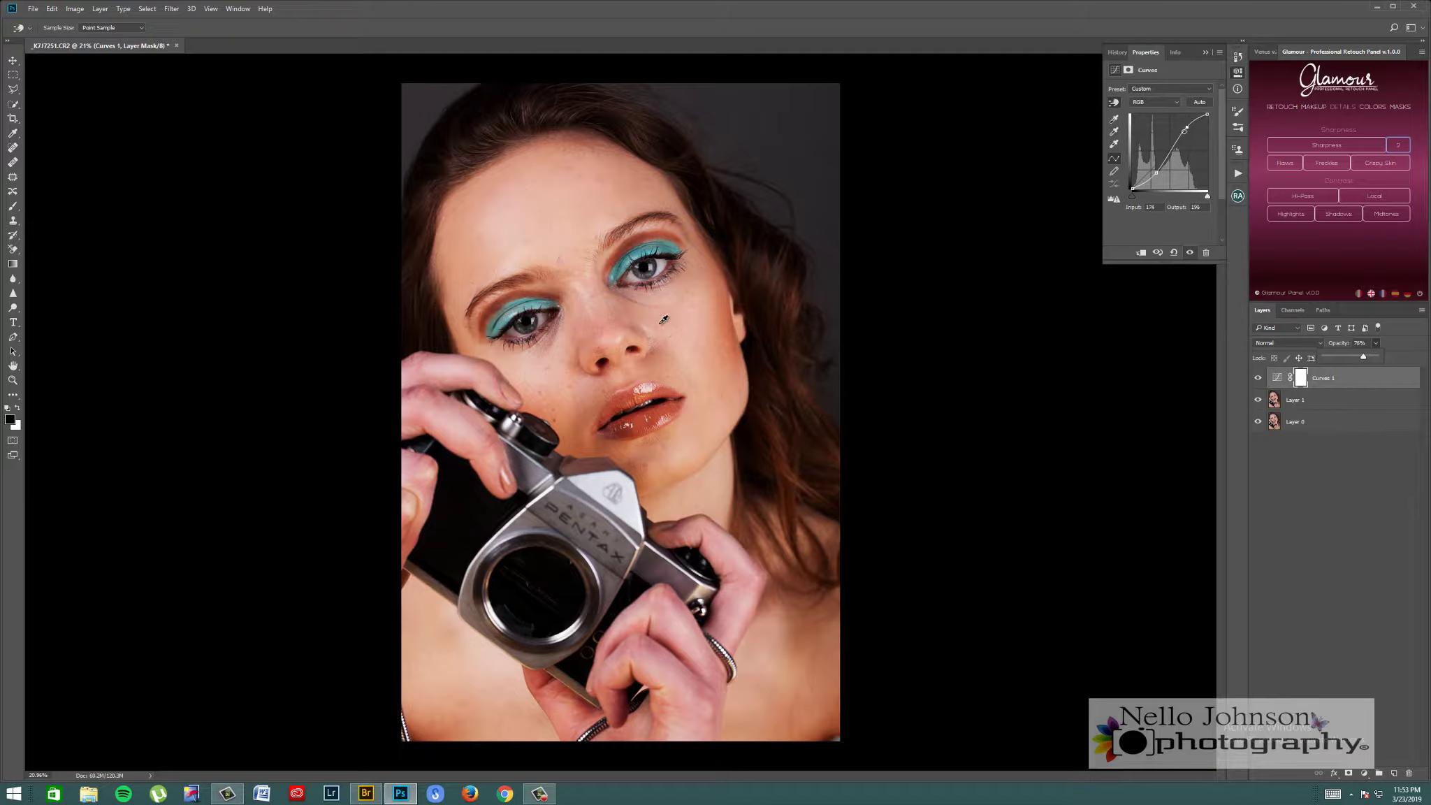
click(1205, 52)
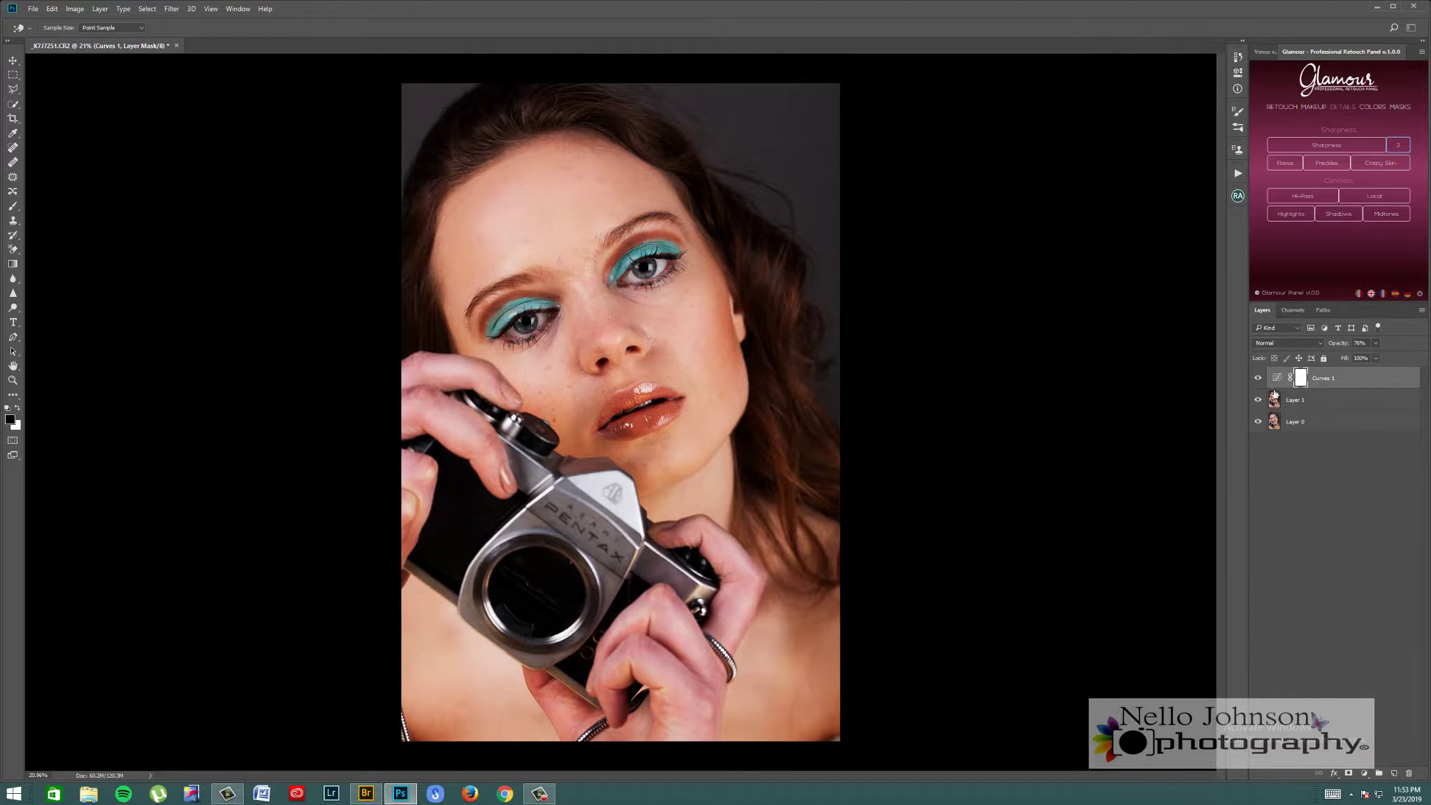
- Add a Hue/Saturation adjustment layer, sample the forehead skin tone and slightly lower its saturation
click(1365, 772)
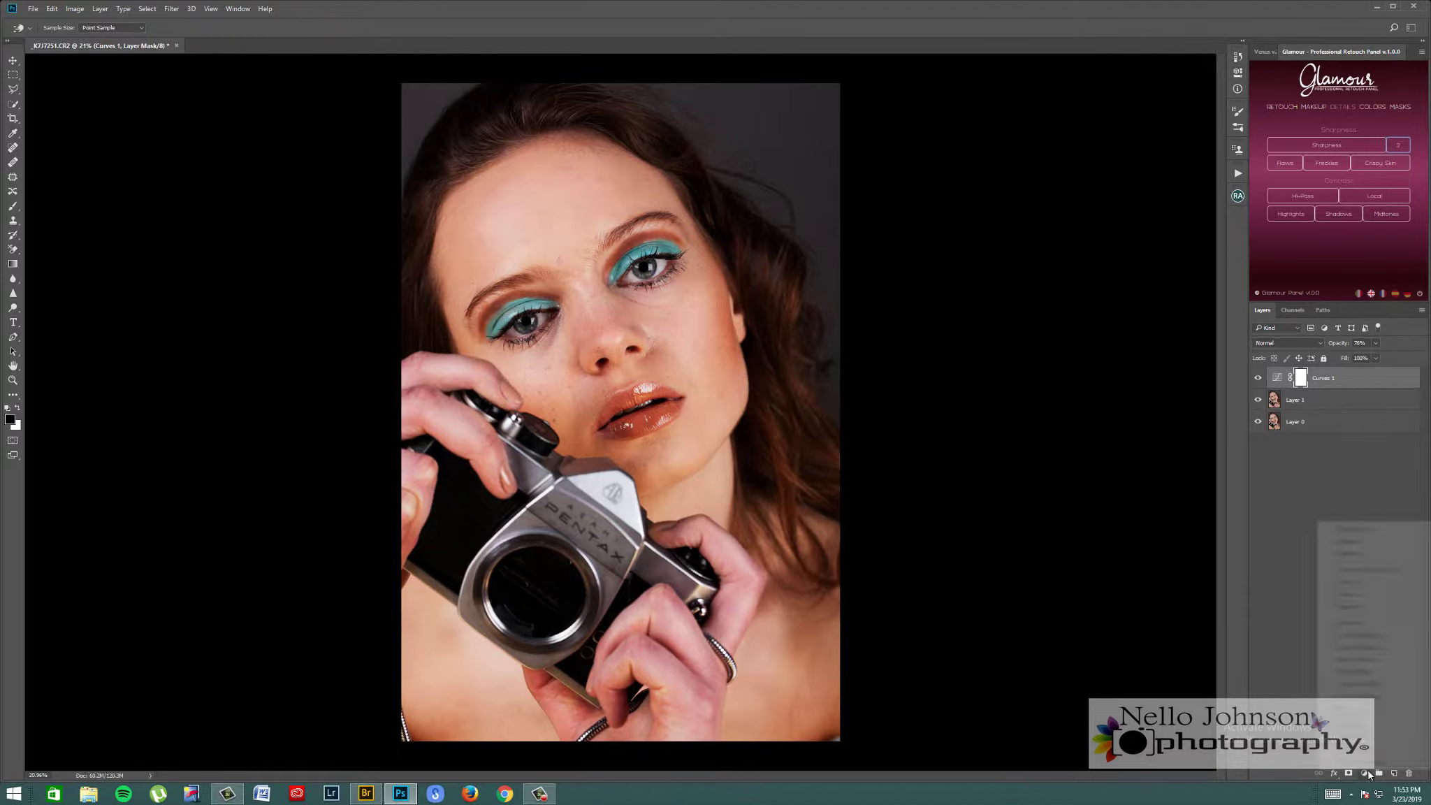
click(1371, 635)
key(c)
click(1114, 103)
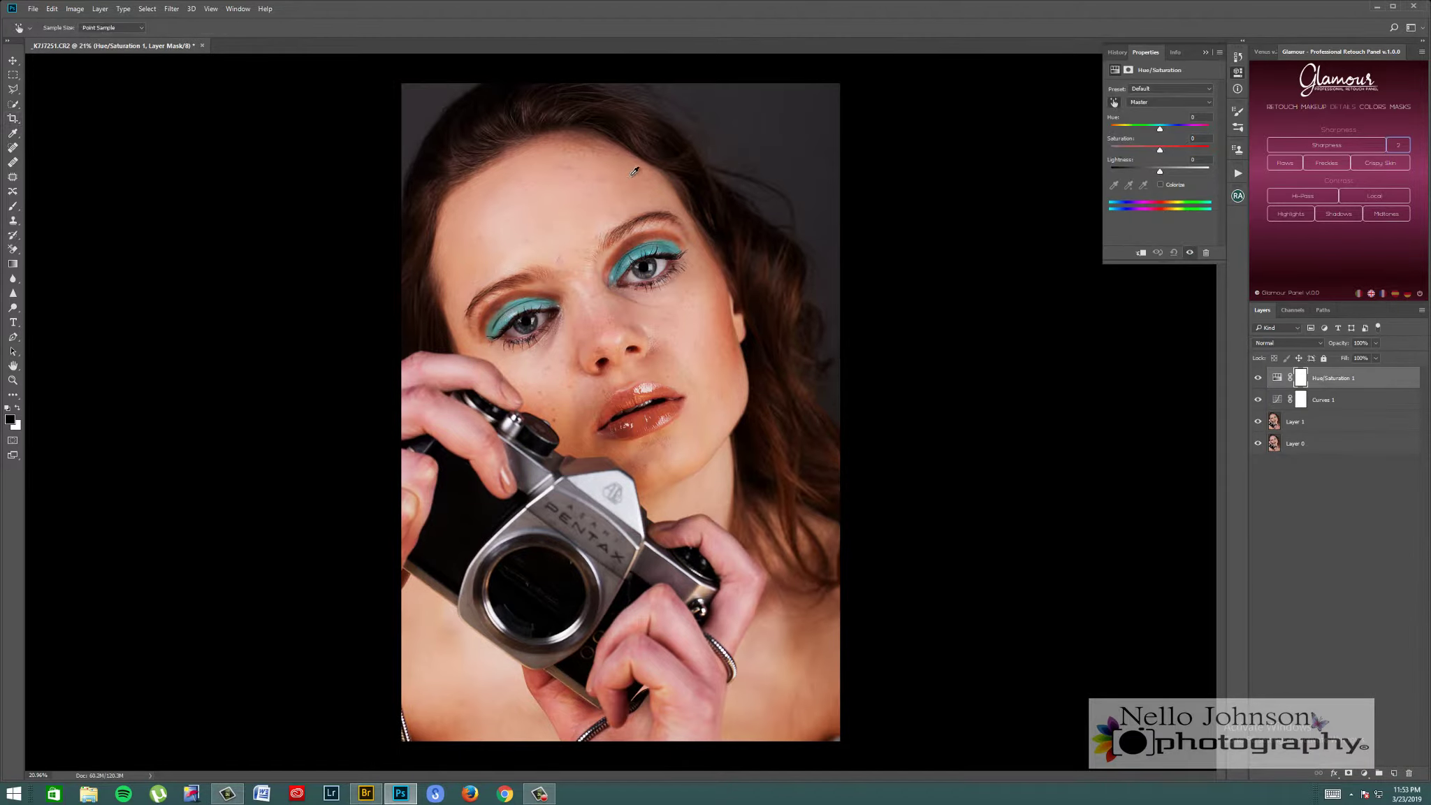
click(636, 171)
drag(1160, 153, 1155, 153)
click(1206, 53)
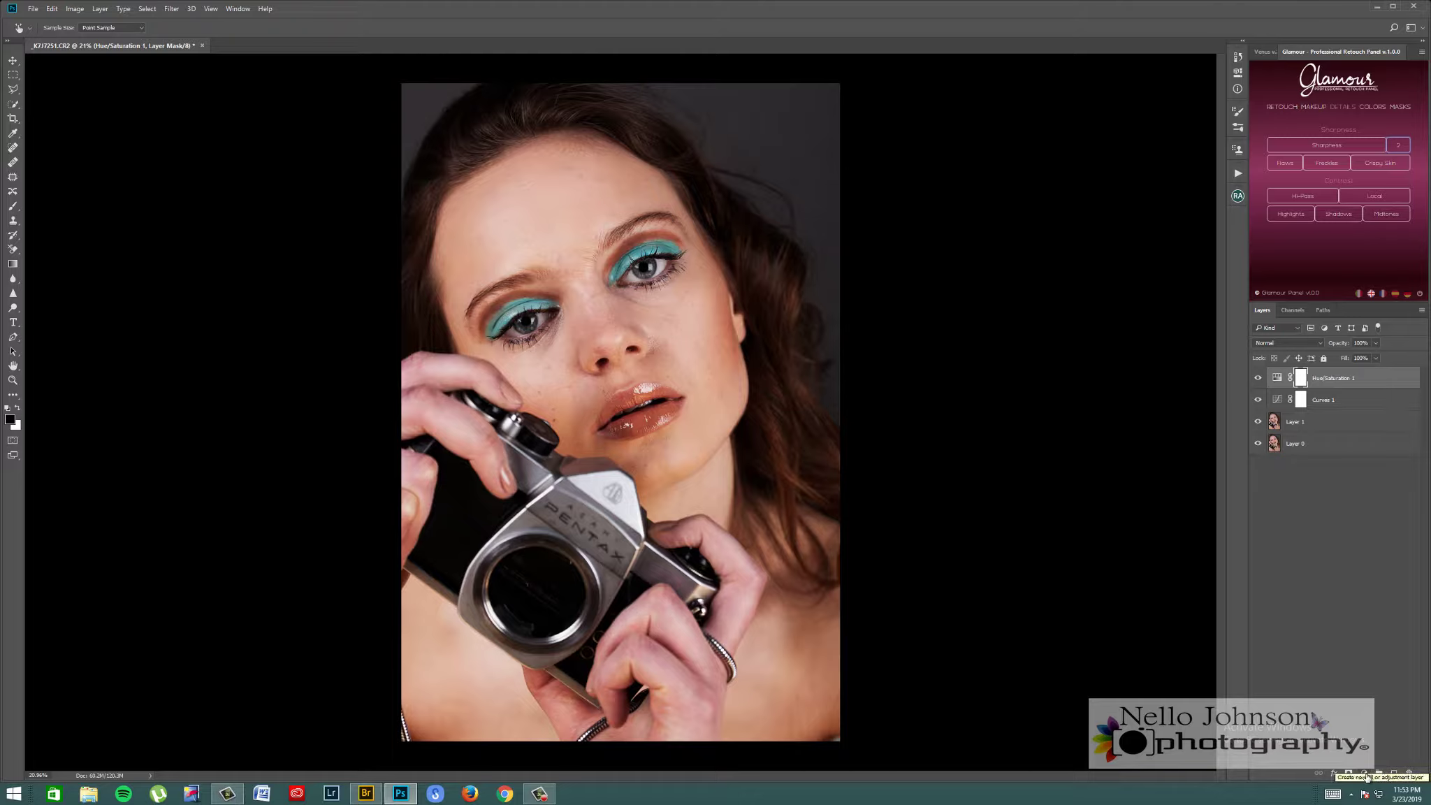
- Group the Hue/Saturation and Curves layers as Group 1 and compare the portrait with the group hidden and shown
shift+click(1319, 404)
key(c)
right_click(1326, 379)
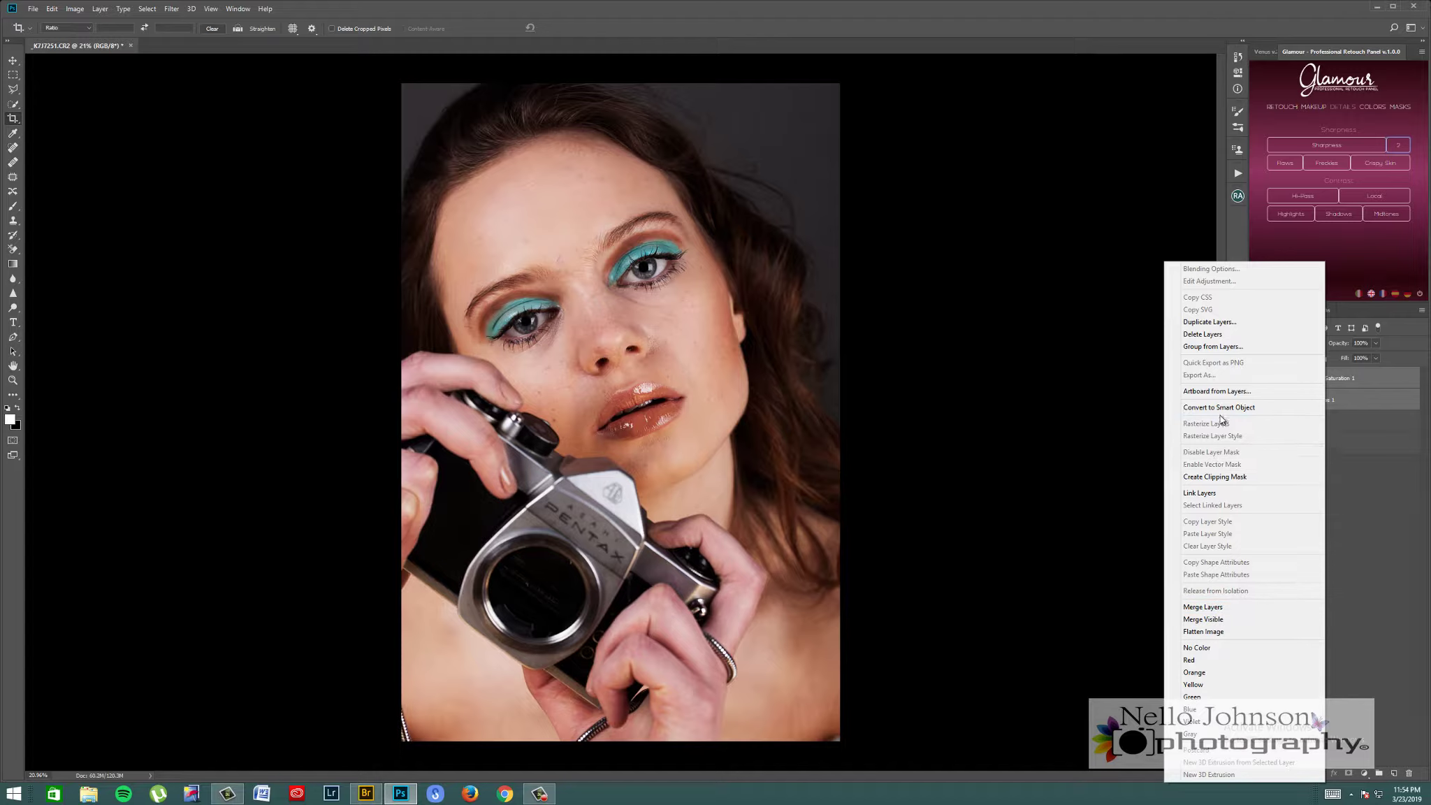
click(1223, 347)
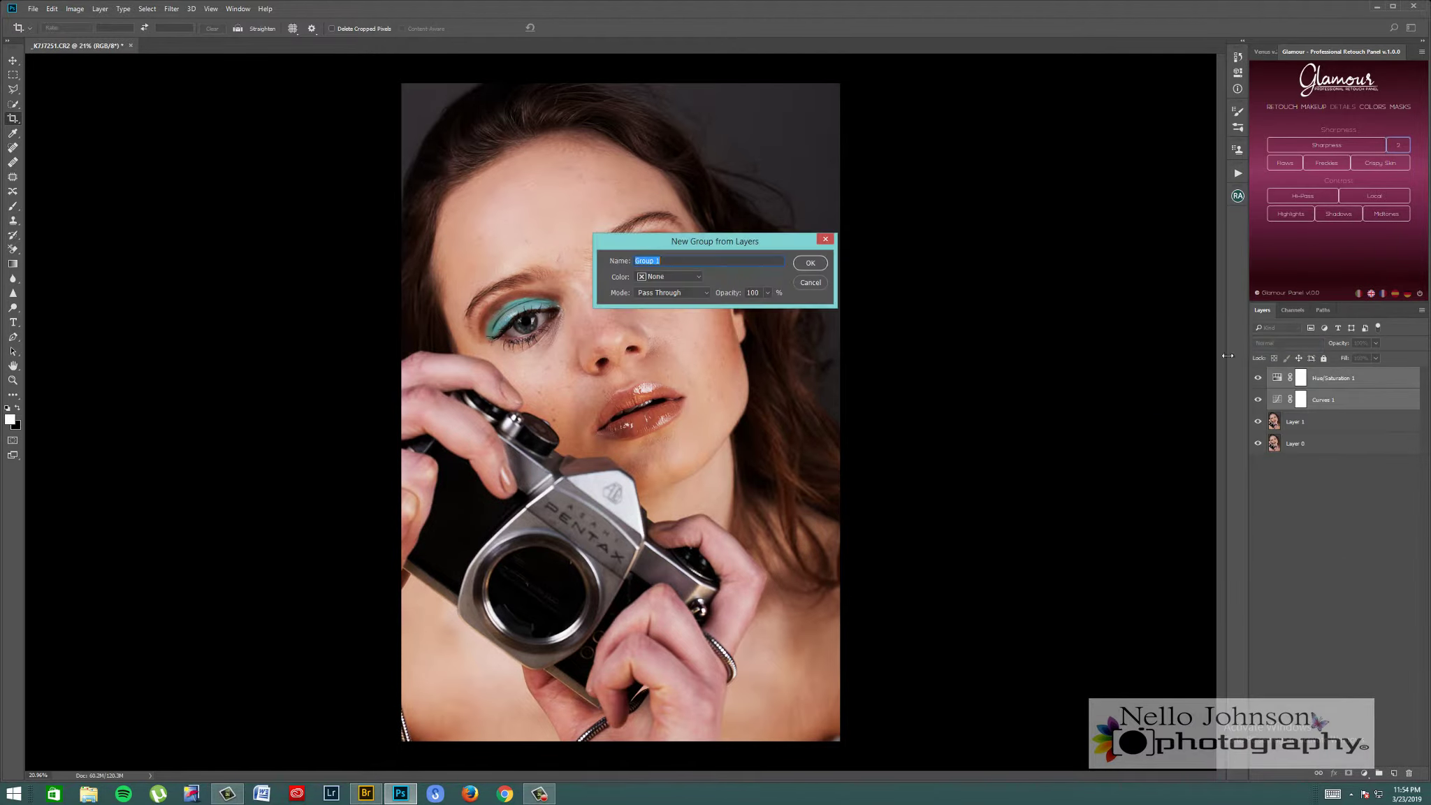
click(810, 263)
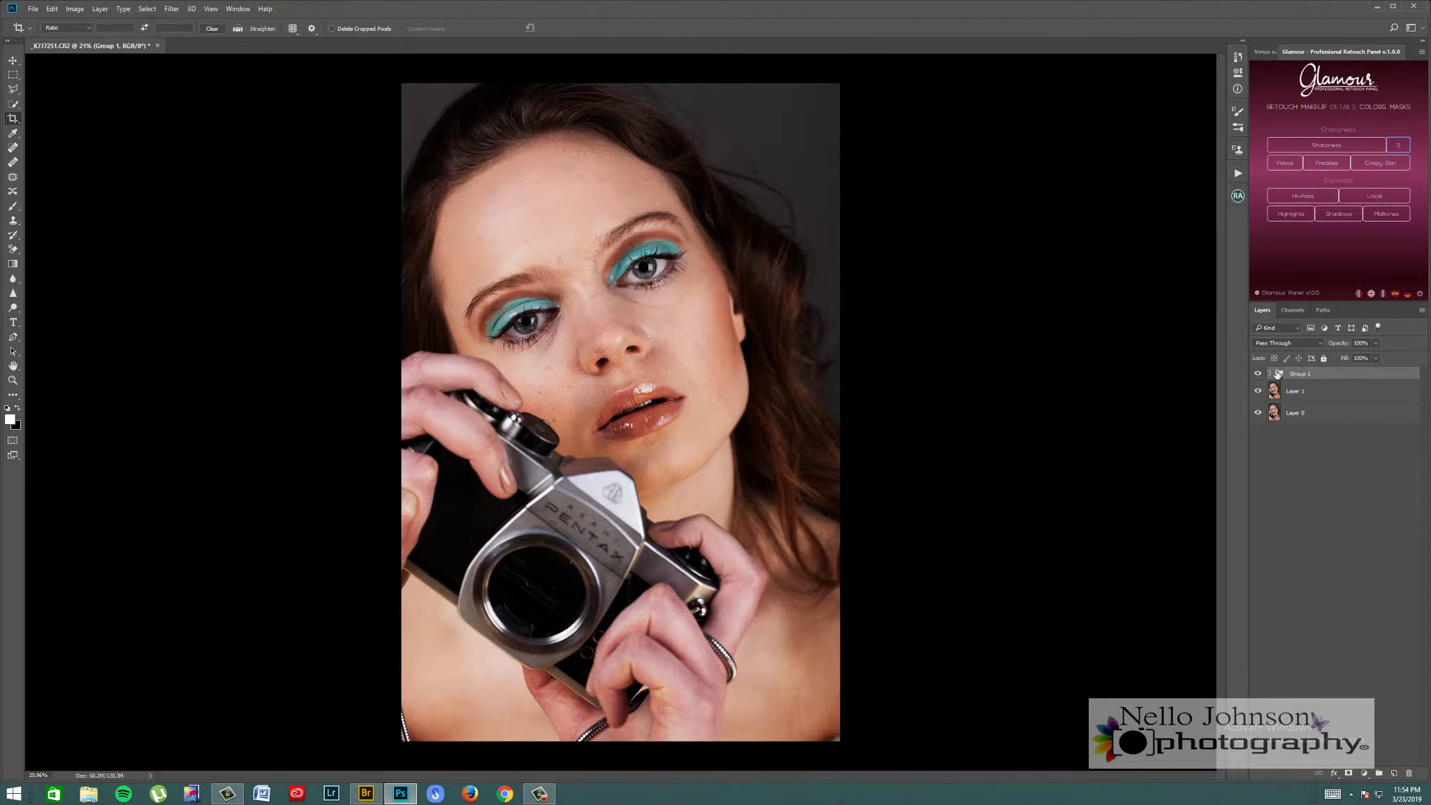
click(1256, 375)
click(1256, 375)
click(1257, 374)
click(1257, 374)
- Heal the small dark blemishes on the forehead of Layer 1 with the Spot Healing Brush in Lighten mode
click(13, 382)
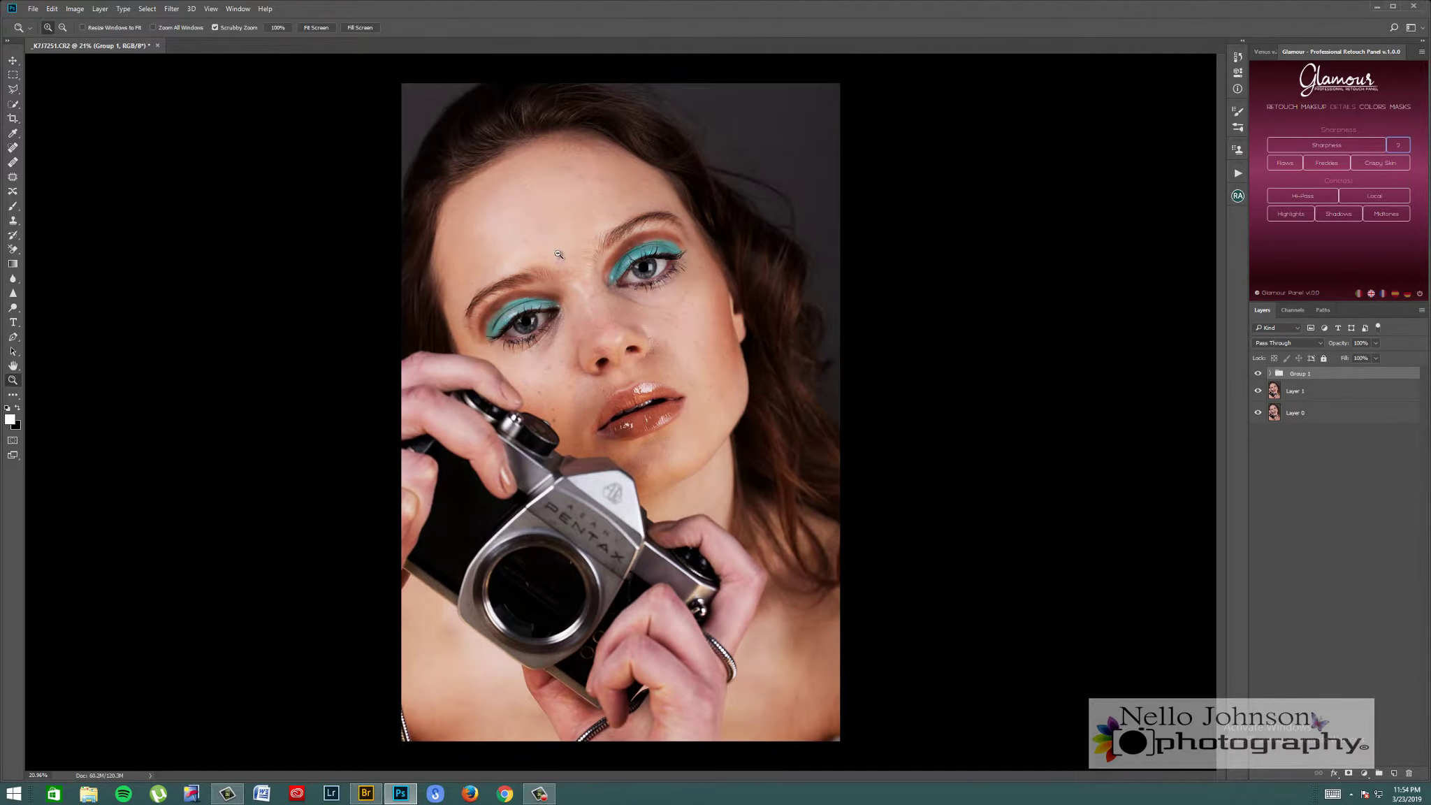
drag(552, 257, 655, 219)
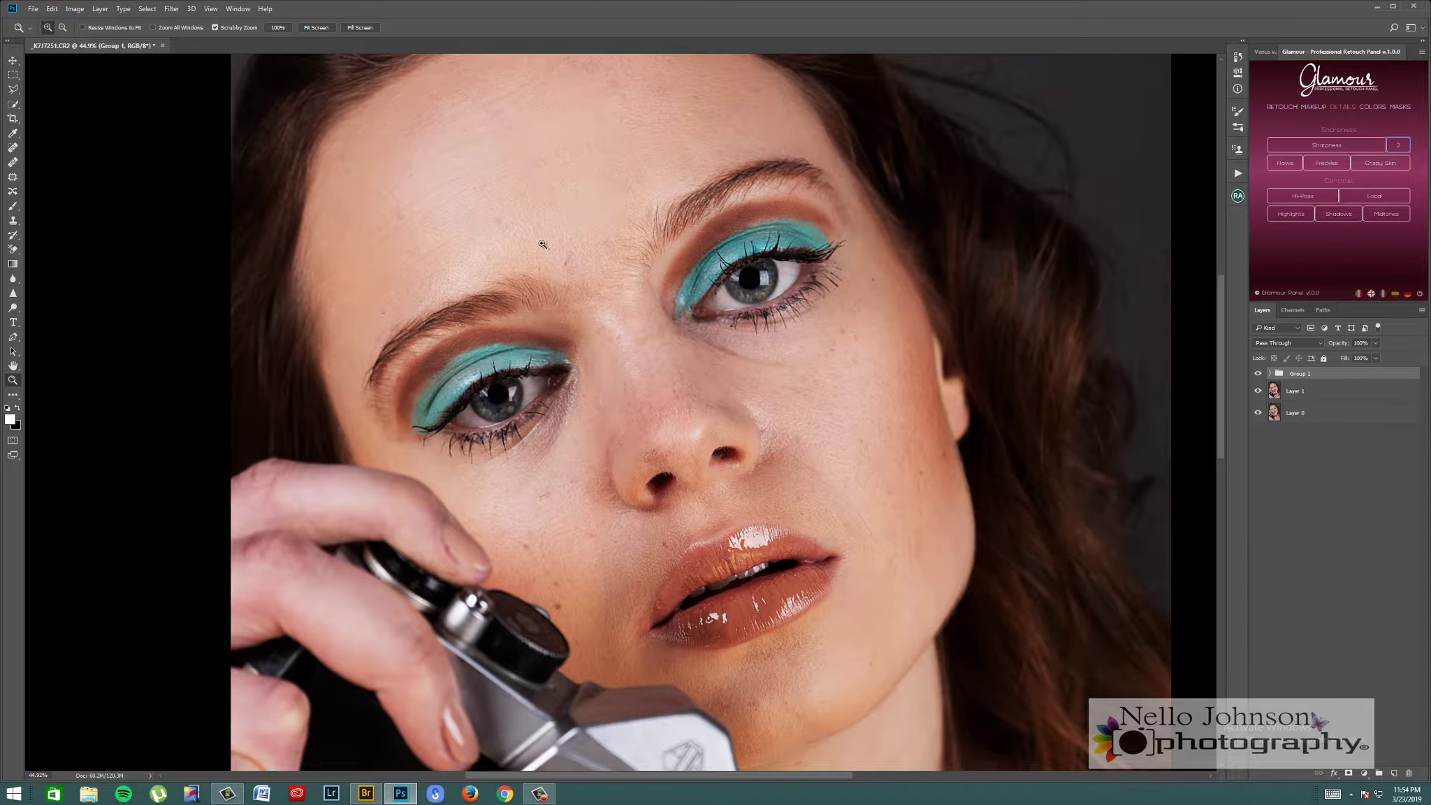
drag(458, 291, 405, 273)
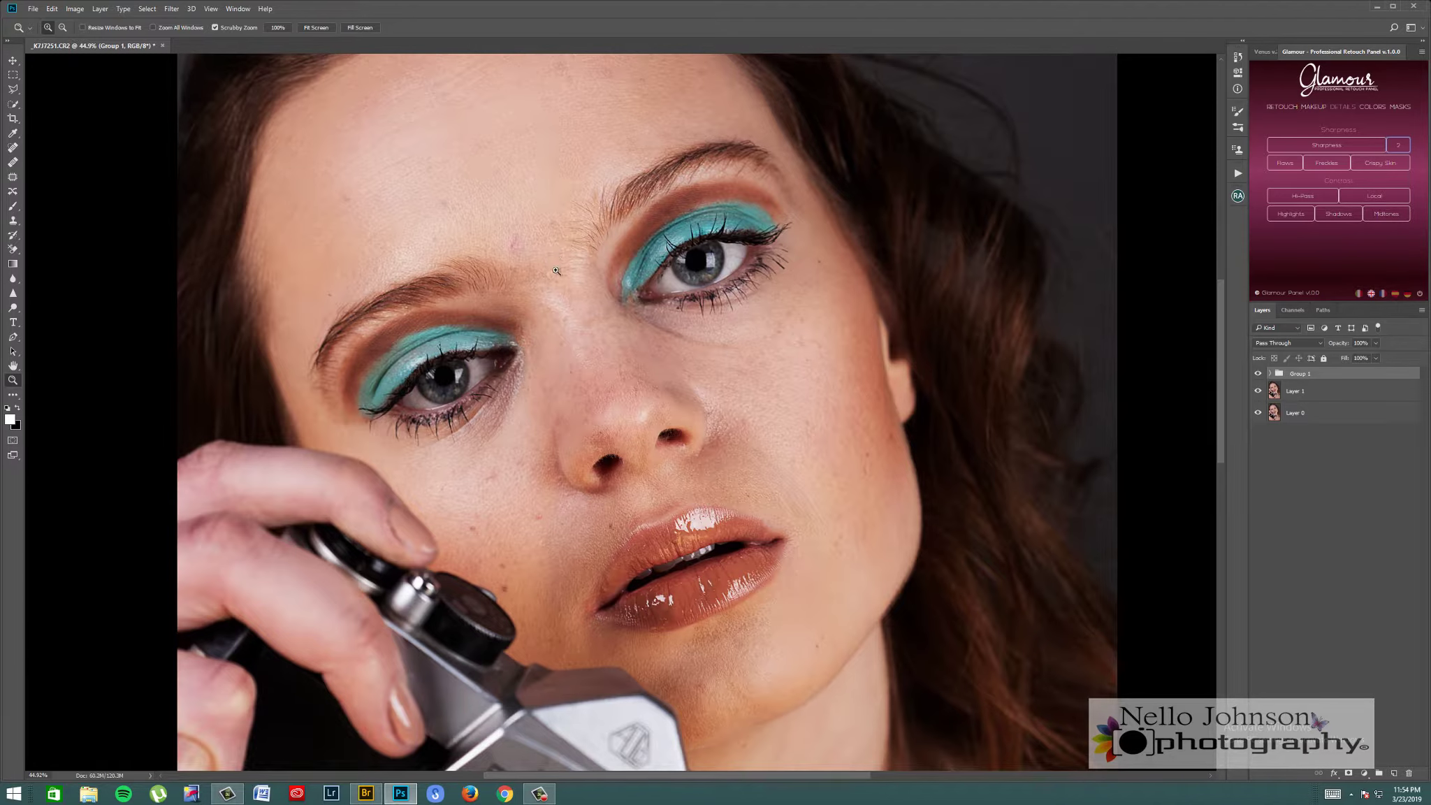
drag(533, 242, 575, 319)
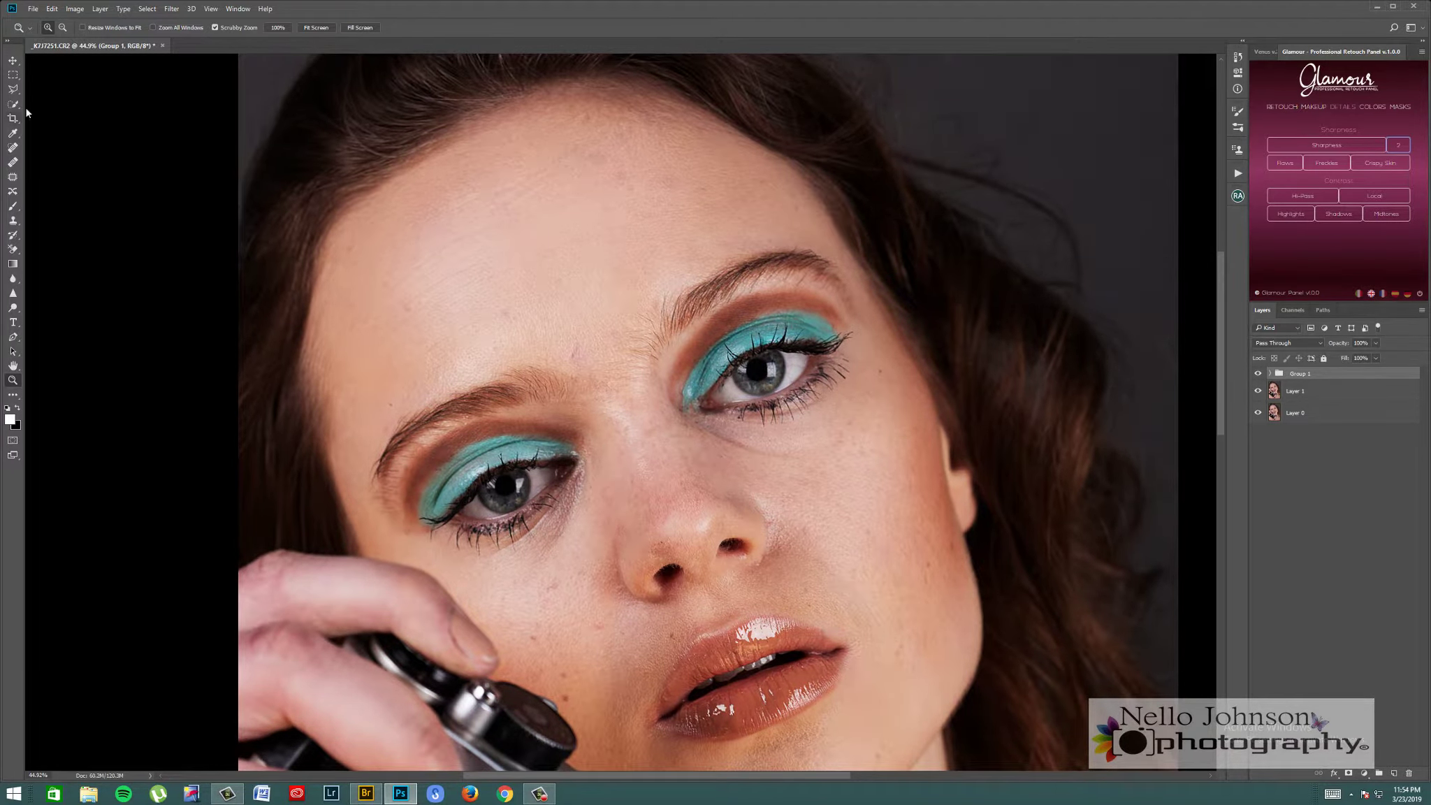
click(13, 149)
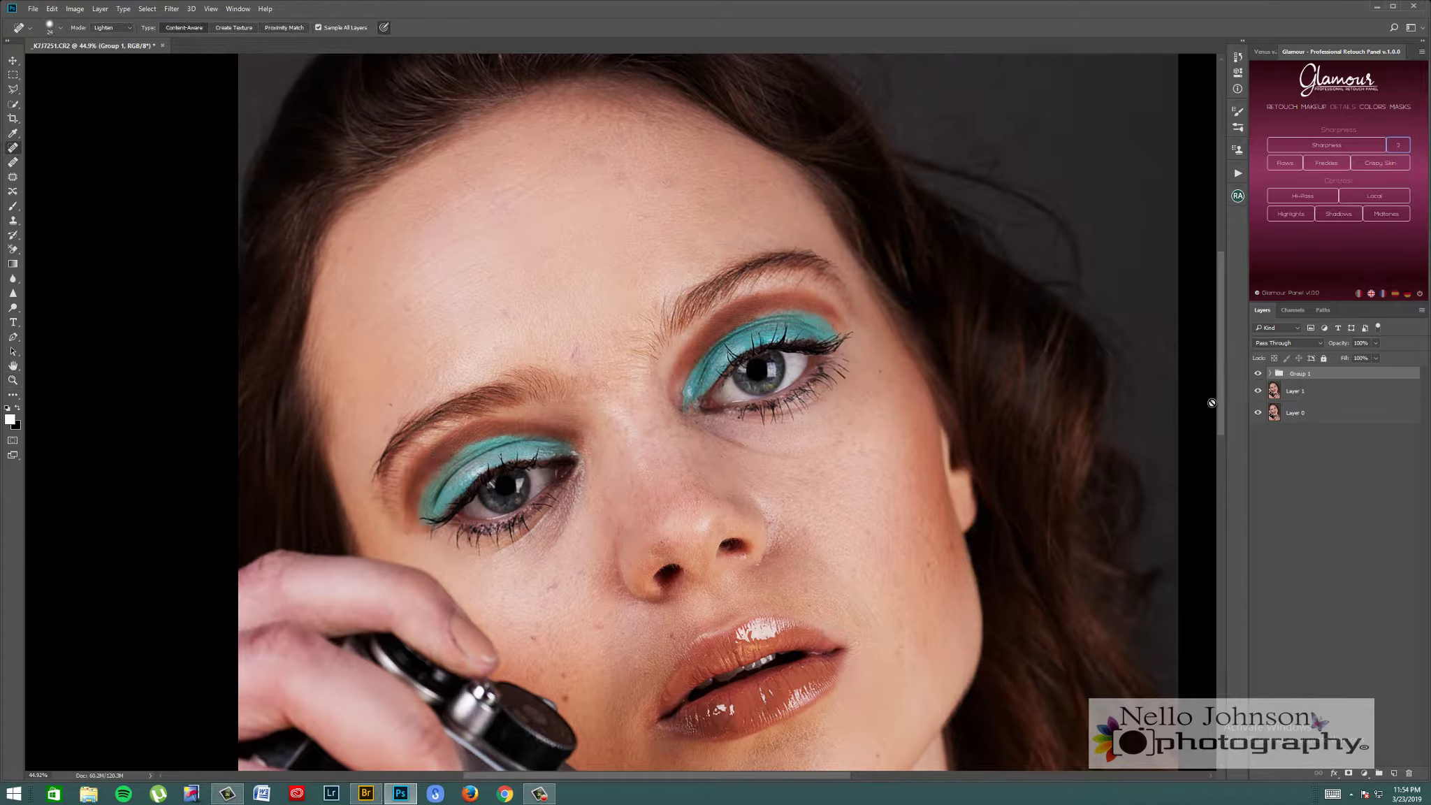
click(1306, 391)
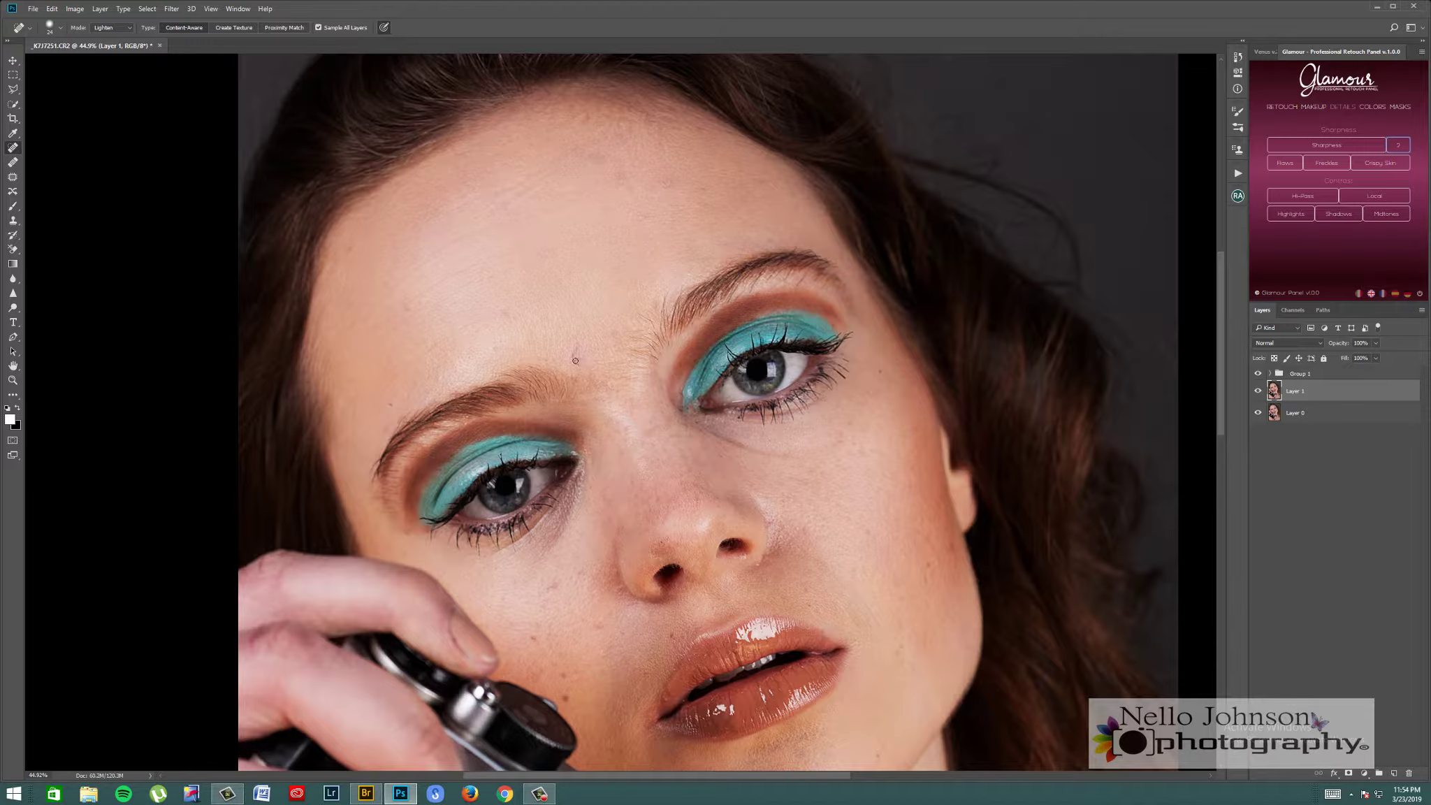
drag(575, 361, 576, 343)
drag(508, 308, 493, 353)
drag(405, 306, 424, 321)
- Switch the Spot Healing Brush to Darken mode and heal a bright spot on the nose
click(130, 28)
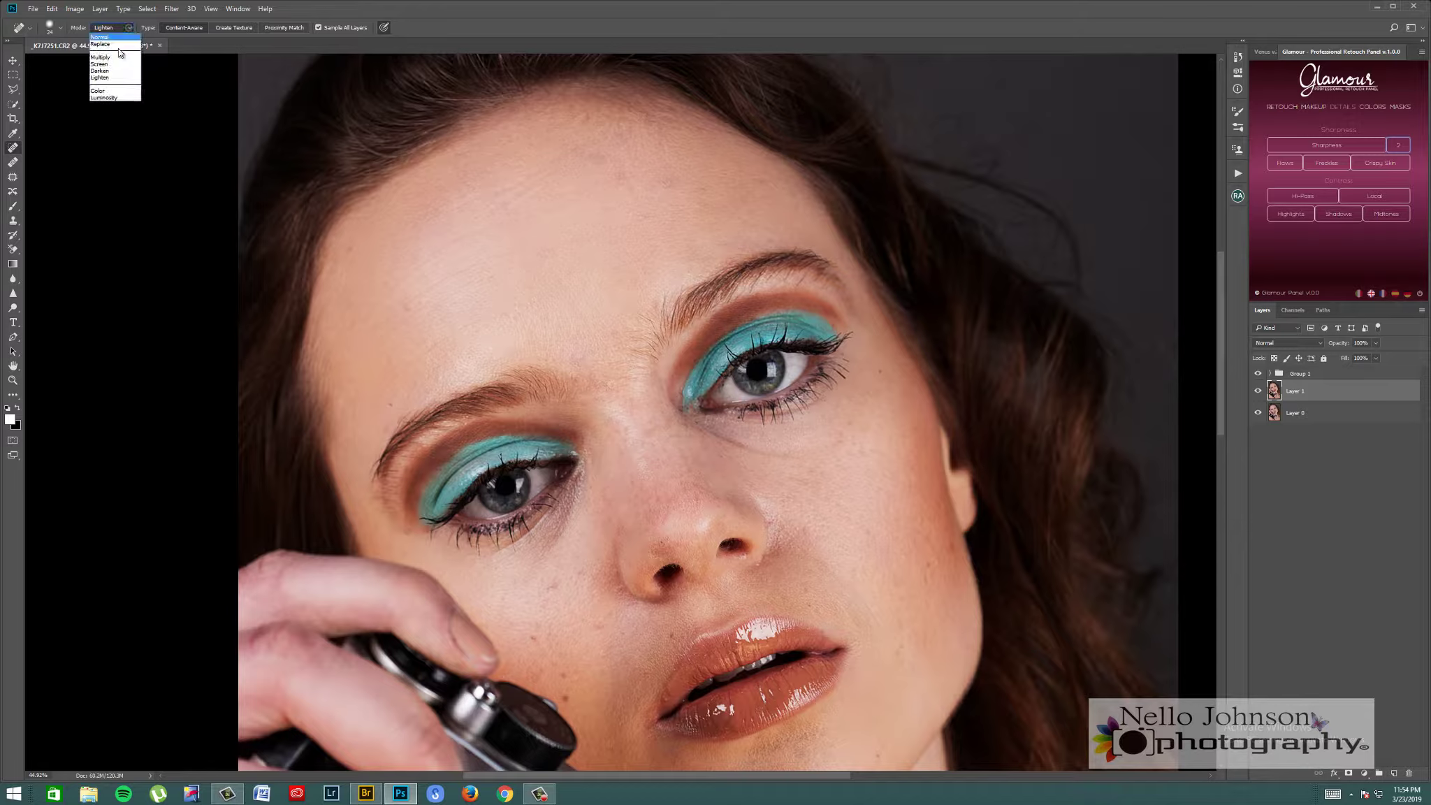
click(110, 70)
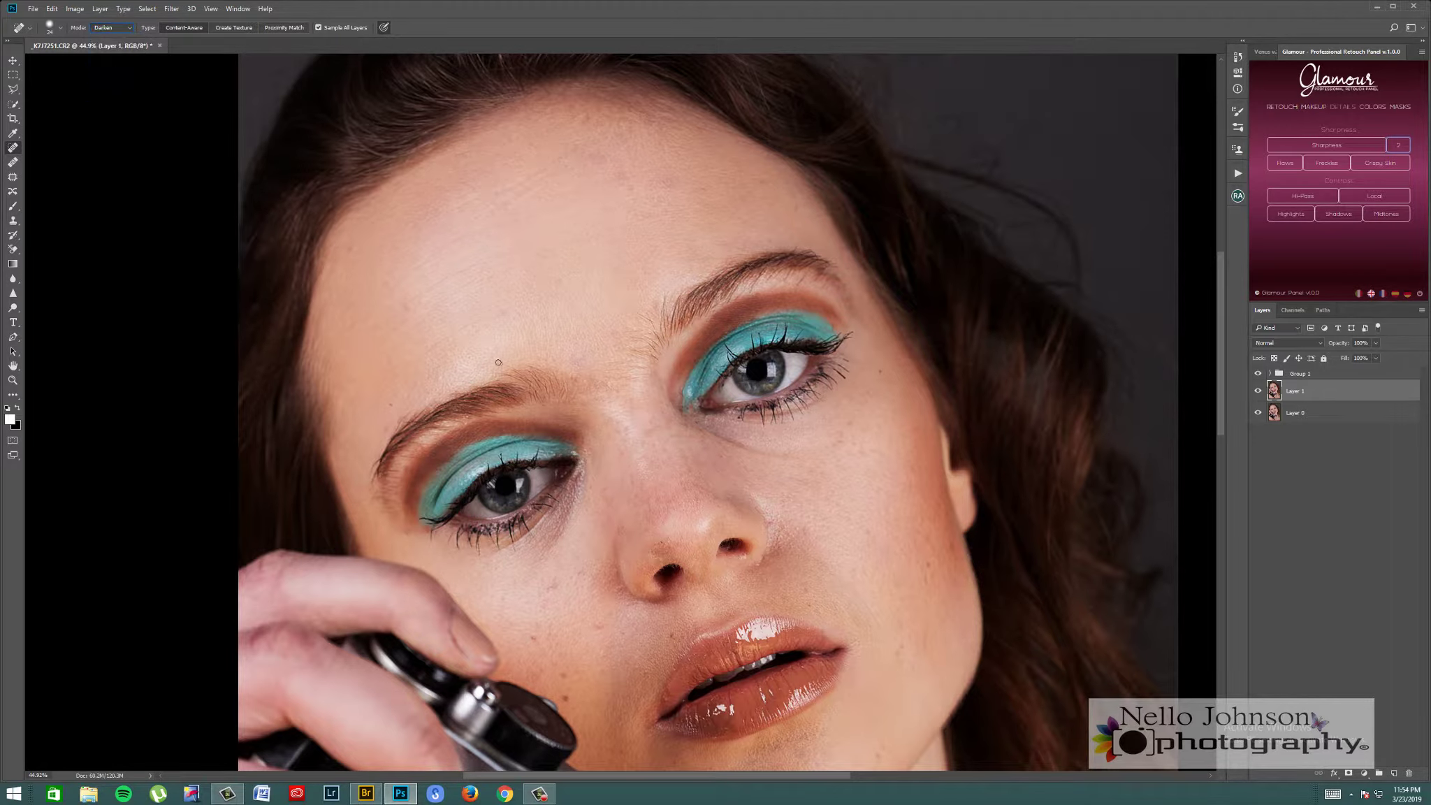
mouse_move(711, 517)
mouse_down()
mouse_move(748, 524)
mouse_move(703, 519)
mouse_up()
- Adjust the Healing Brush hardness and sample clean forehead skin on Layer 1 to retouch the remaining forehead spots
click(13, 162)
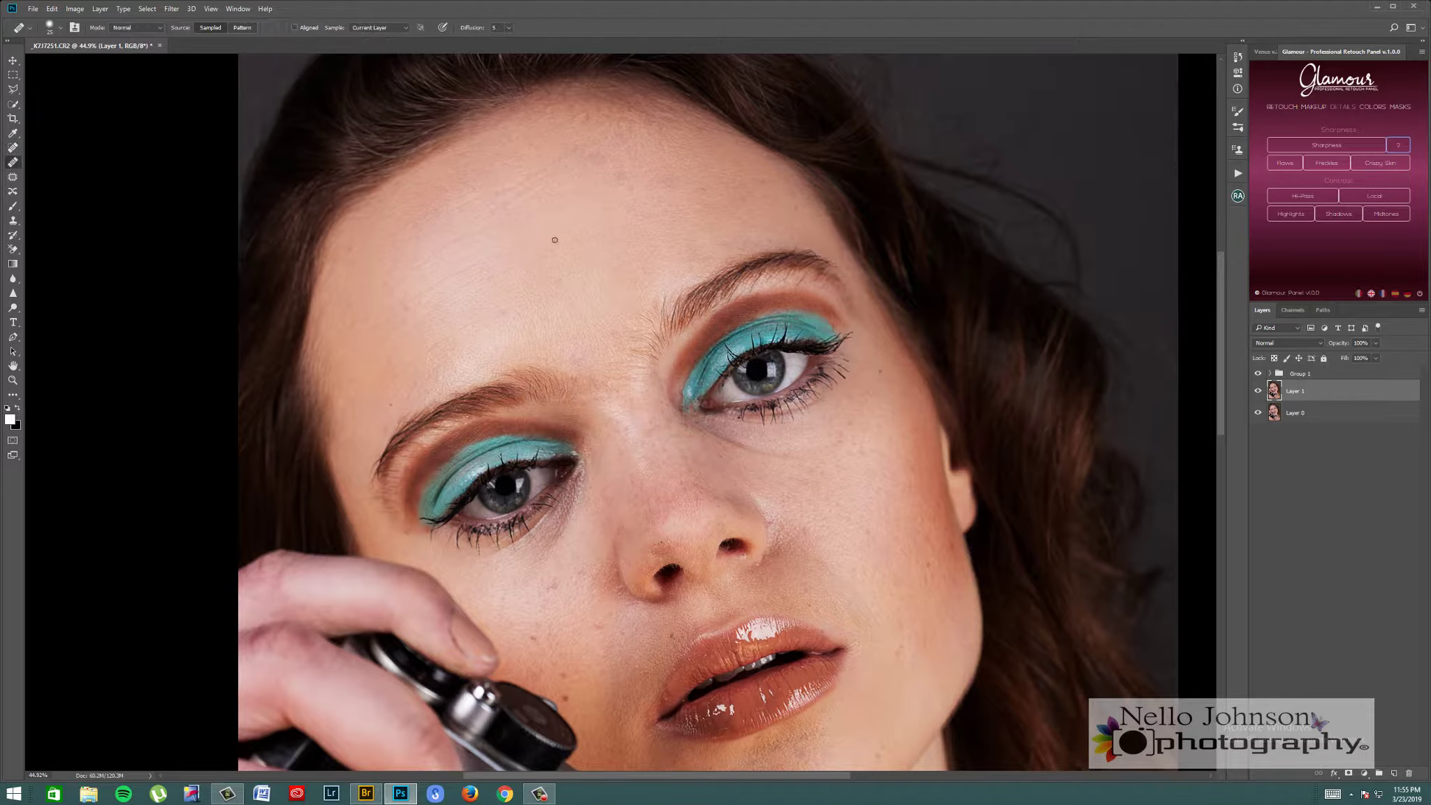
right_click(761, 377)
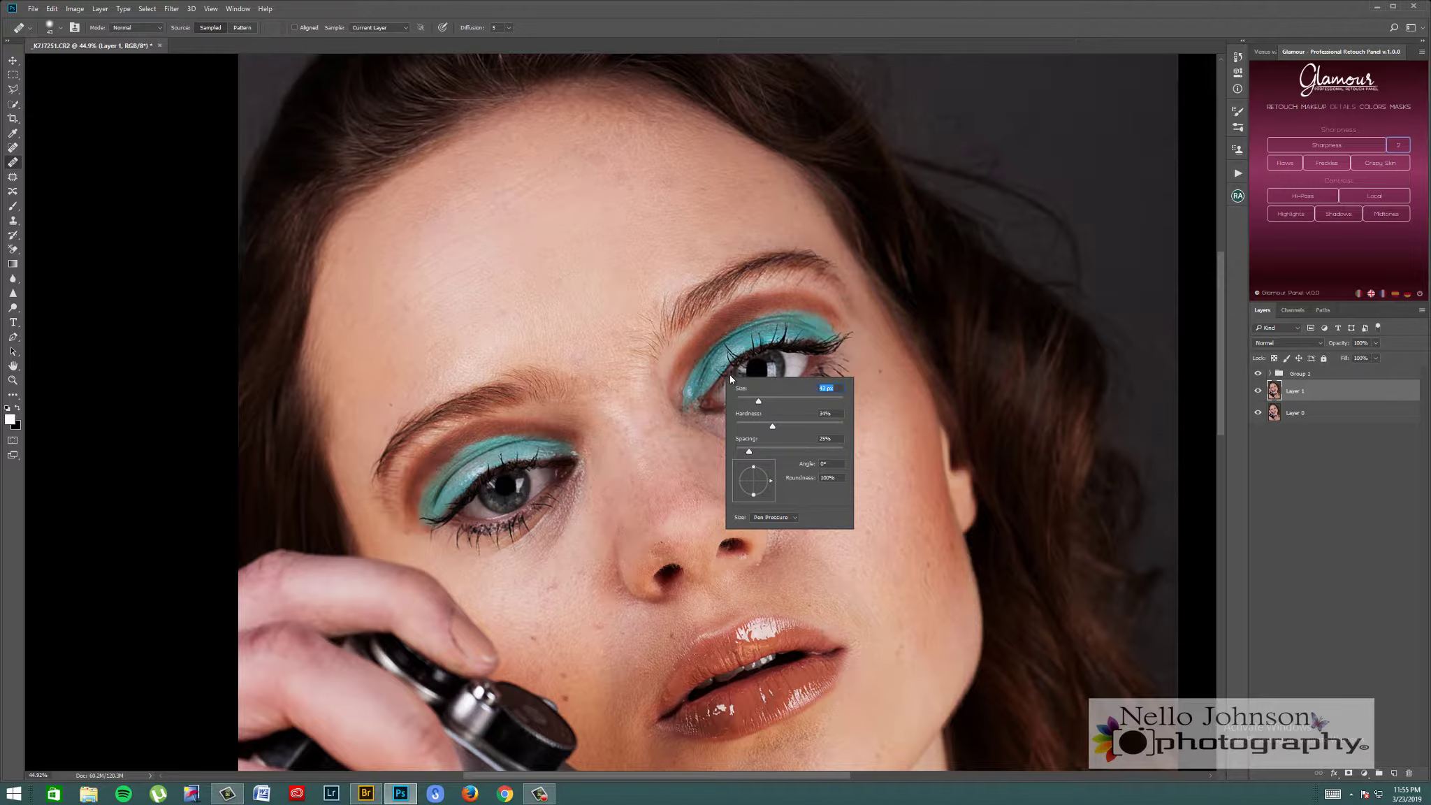
drag(774, 425, 802, 429)
mouse_move(778, 432)
mouse_down()
mouse_move(796, 433)
mouse_move(778, 432)
mouse_up()
drag(808, 434, 784, 430)
drag(754, 428, 782, 428)
click(658, 356)
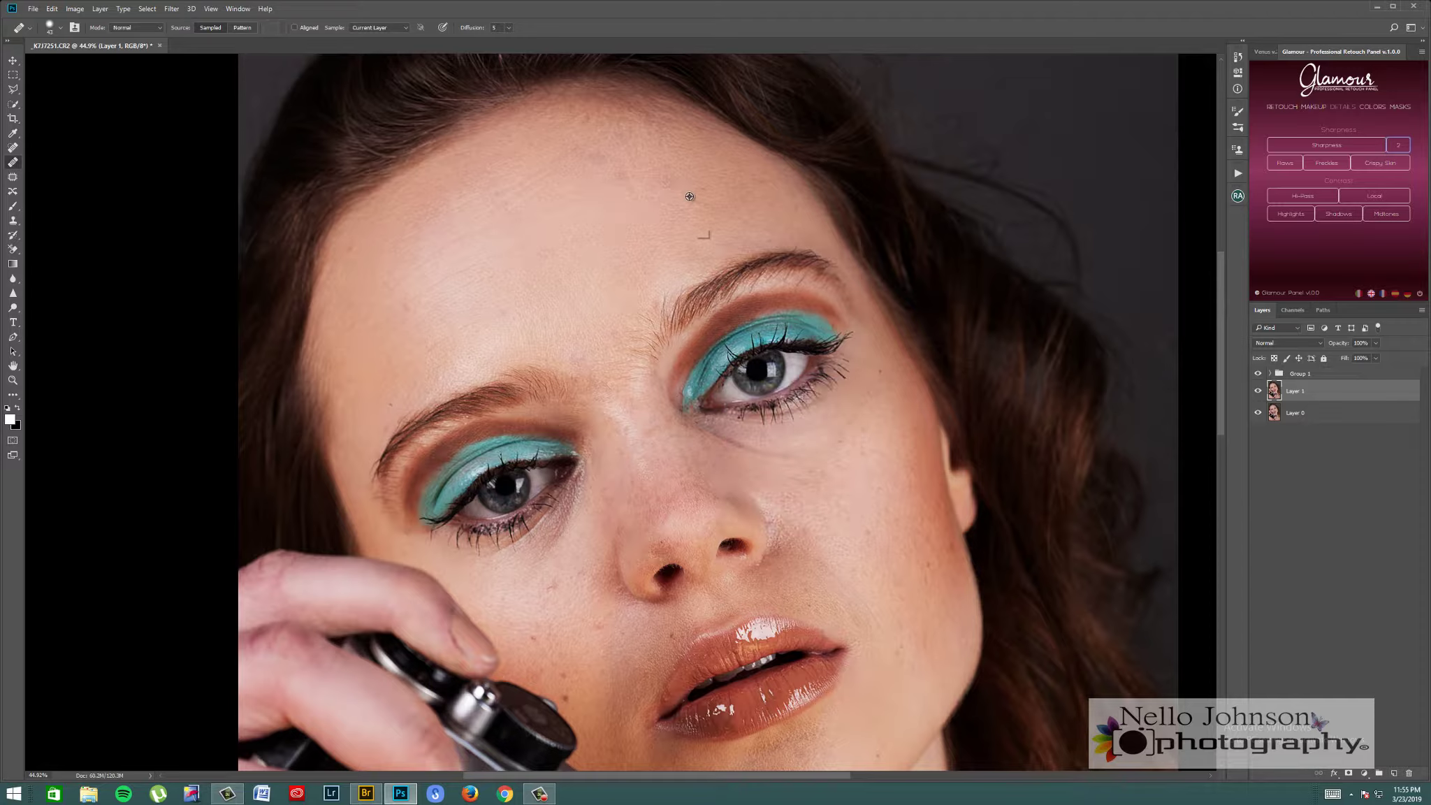
key(alt)
key(alt)
alt+click(621, 211)
- Clone clean background over the stray hairs beside the head and touch up the forehead with a 44 px Clone Stamp
click(14, 221)
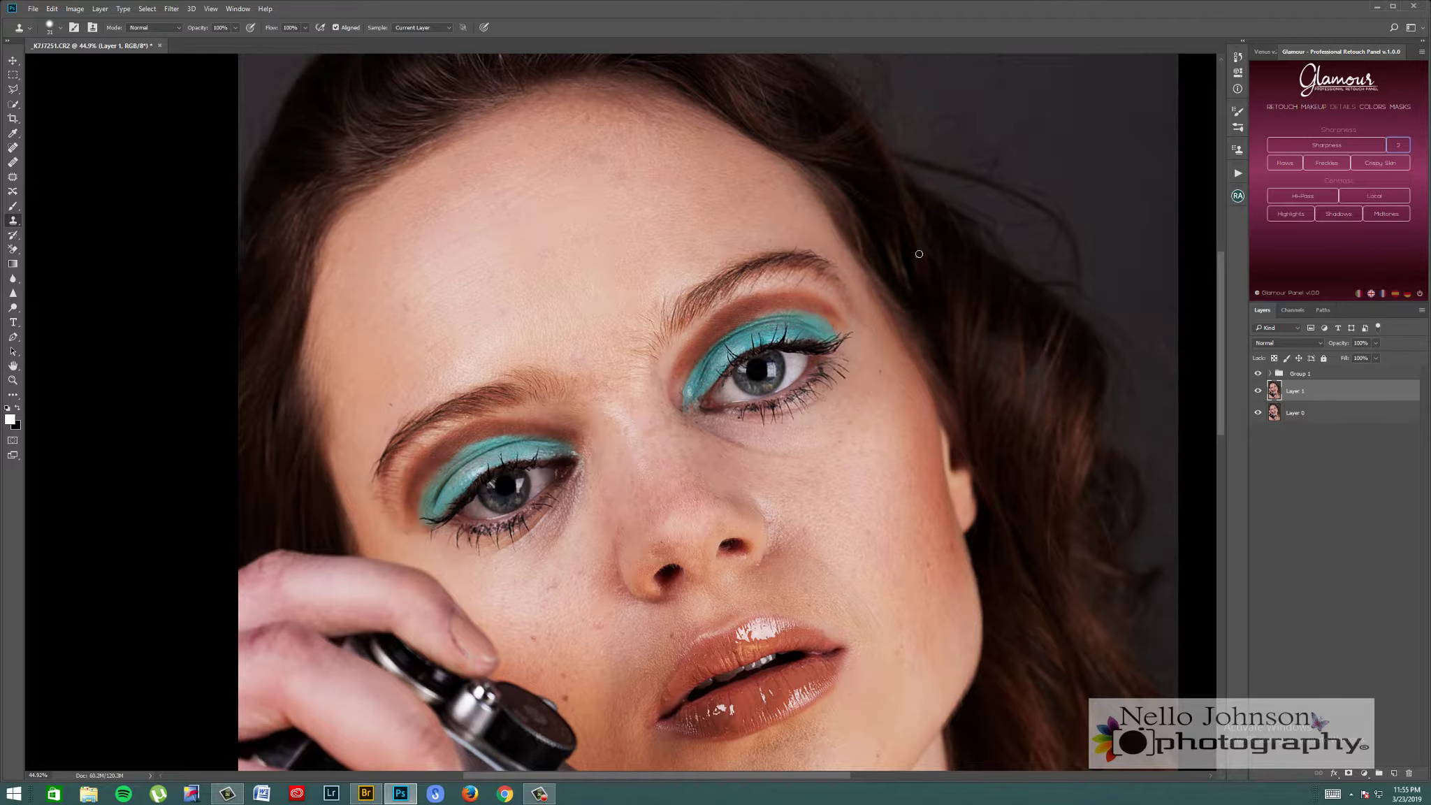
right_click(1055, 195)
text(44)
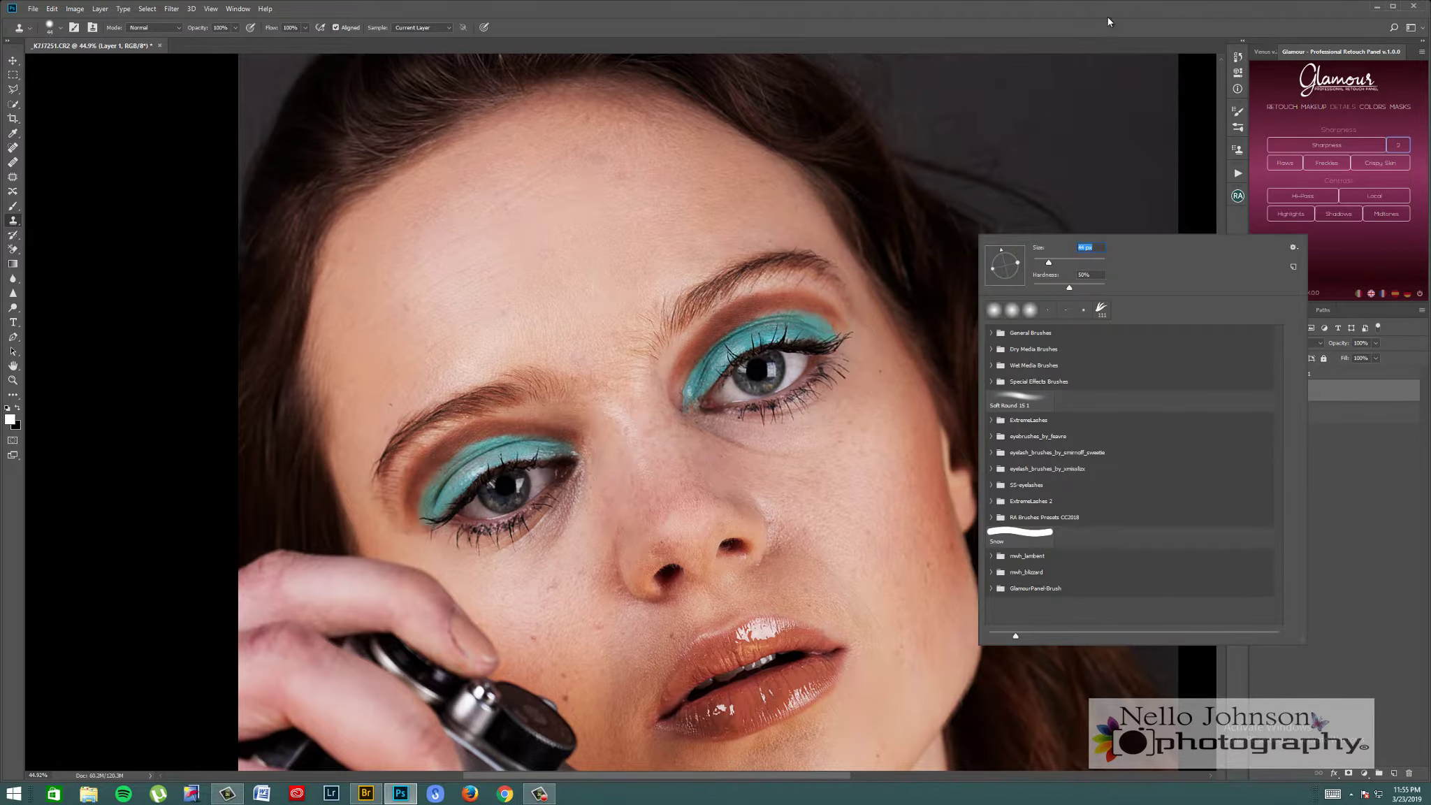
key(Return)
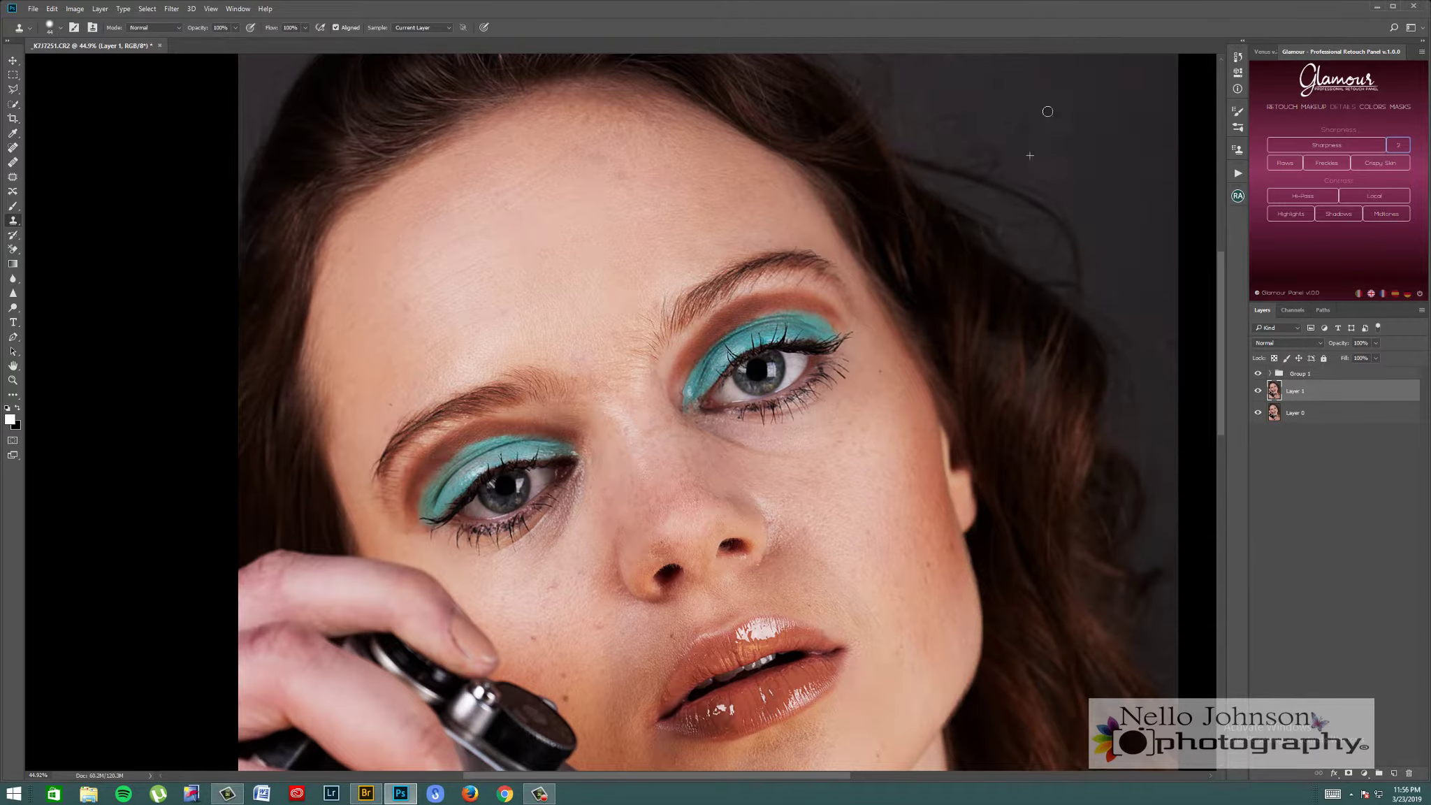
alt+click(1050, 177)
mouse_move(620, 209)
mouse_down()
mouse_move(616, 189)
mouse_move(626, 202)
mouse_move(637, 184)
mouse_up()
drag(1222, 283, 1224, 295)
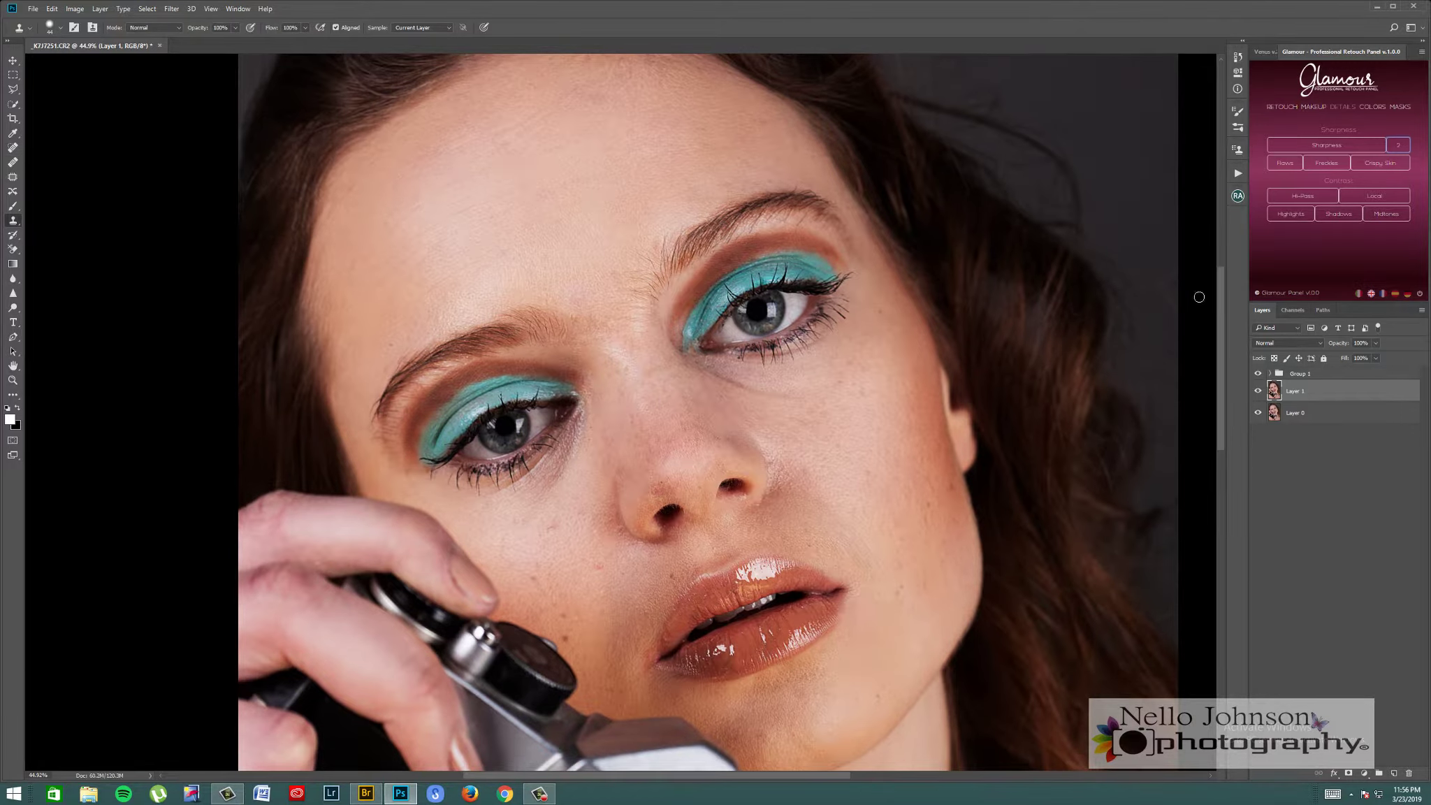
drag(1220, 315, 1220, 297)
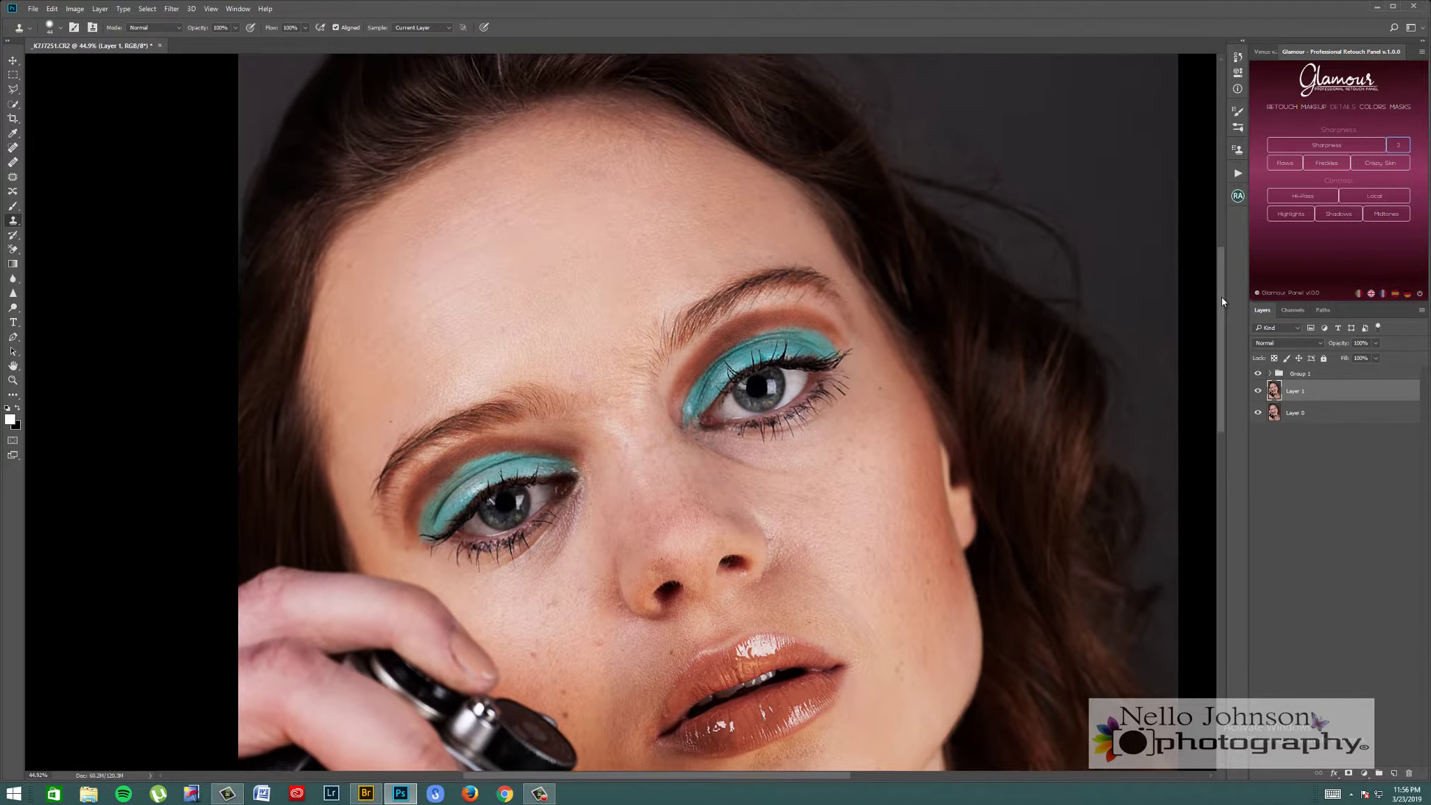
- Patch the uneven skin on the forehead and above the eyebrows with clean skin from nearby
click(20, 179)
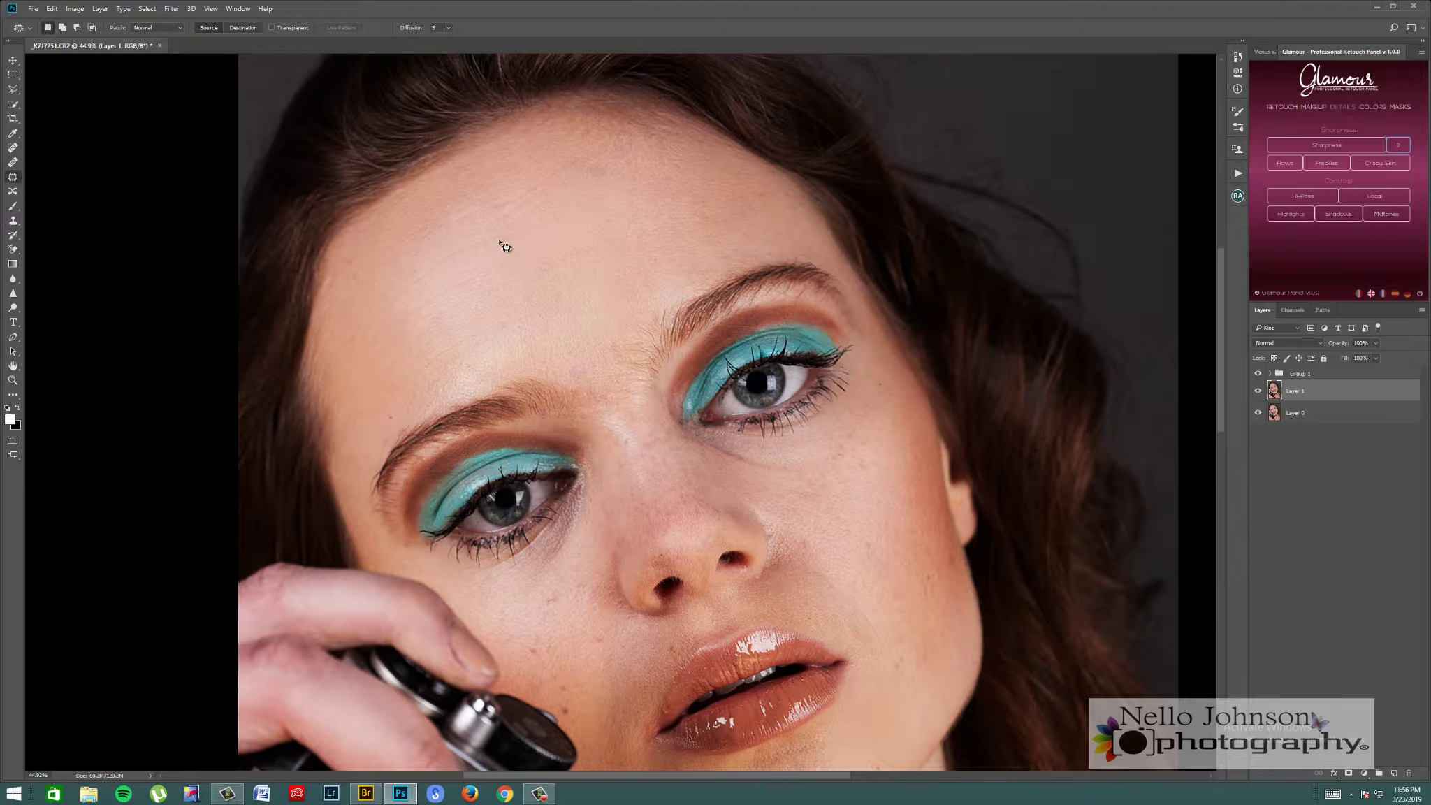
mouse_move(500, 243)
mouse_down()
mouse_move(416, 277)
mouse_move(567, 215)
mouse_move(501, 246)
mouse_move(577, 281)
mouse_up()
key(ctrl+d)
mouse_move(564, 373)
mouse_down()
mouse_move(597, 379)
mouse_move(582, 361)
mouse_move(611, 307)
mouse_up()
key(ctrl+d)
mouse_move(444, 349)
mouse_down()
mouse_move(505, 319)
mouse_move(527, 366)
mouse_up()
- Patch the remaining blemishes beside the lips, on the cheek under the eye and on the upper forehead
mouse_move(625, 655)
mouse_down()
mouse_move(599, 633)
mouse_move(623, 672)
mouse_up()
mouse_move(858, 456)
mouse_down()
mouse_move(877, 473)
mouse_move(869, 485)
mouse_up()
drag(604, 168, 604, 167)
drag(593, 174, 575, 224)
key(ctrl+d)
- Examine the whole retouched portrait and then the face closer up
click(12, 382)
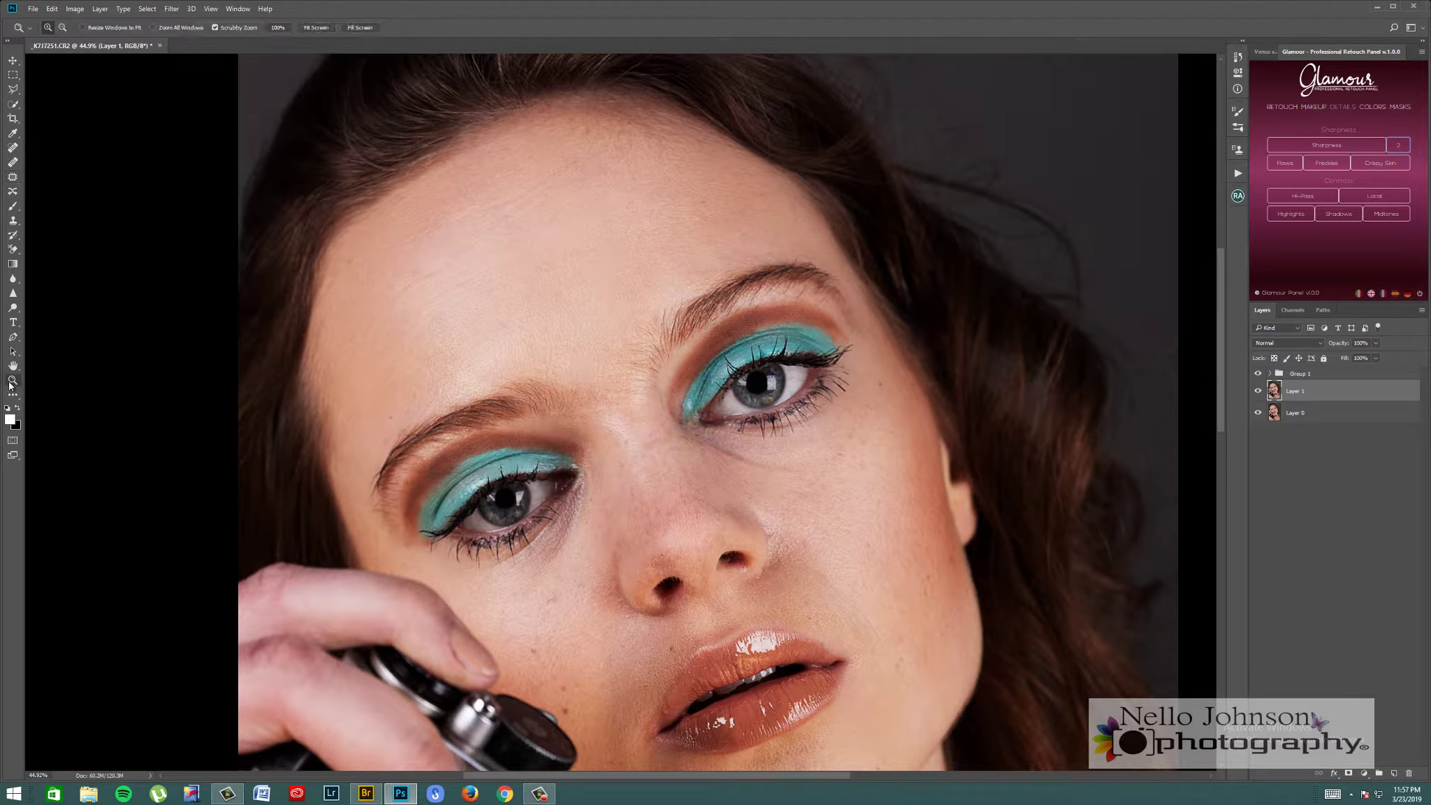
click(316, 28)
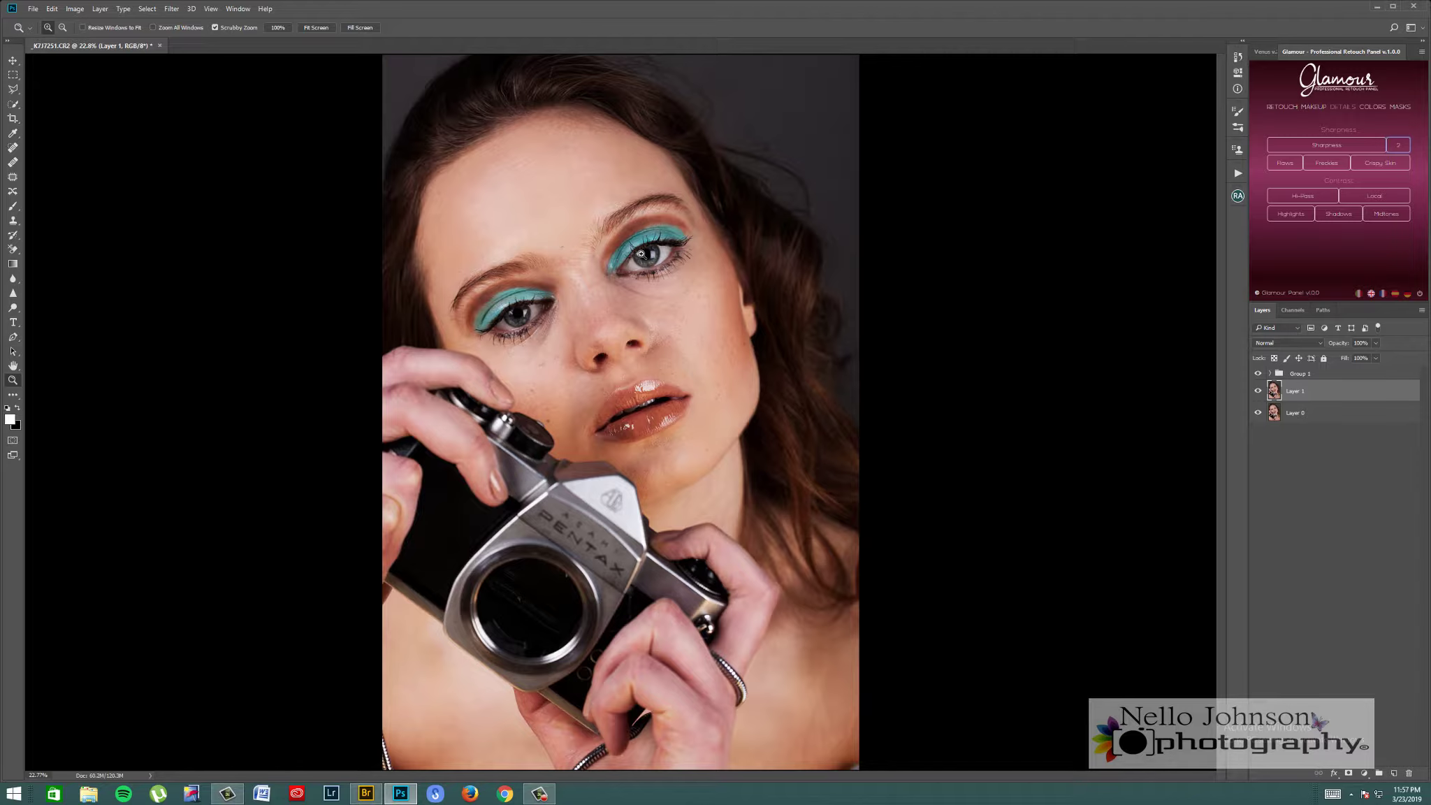
drag(585, 143, 599, 127)
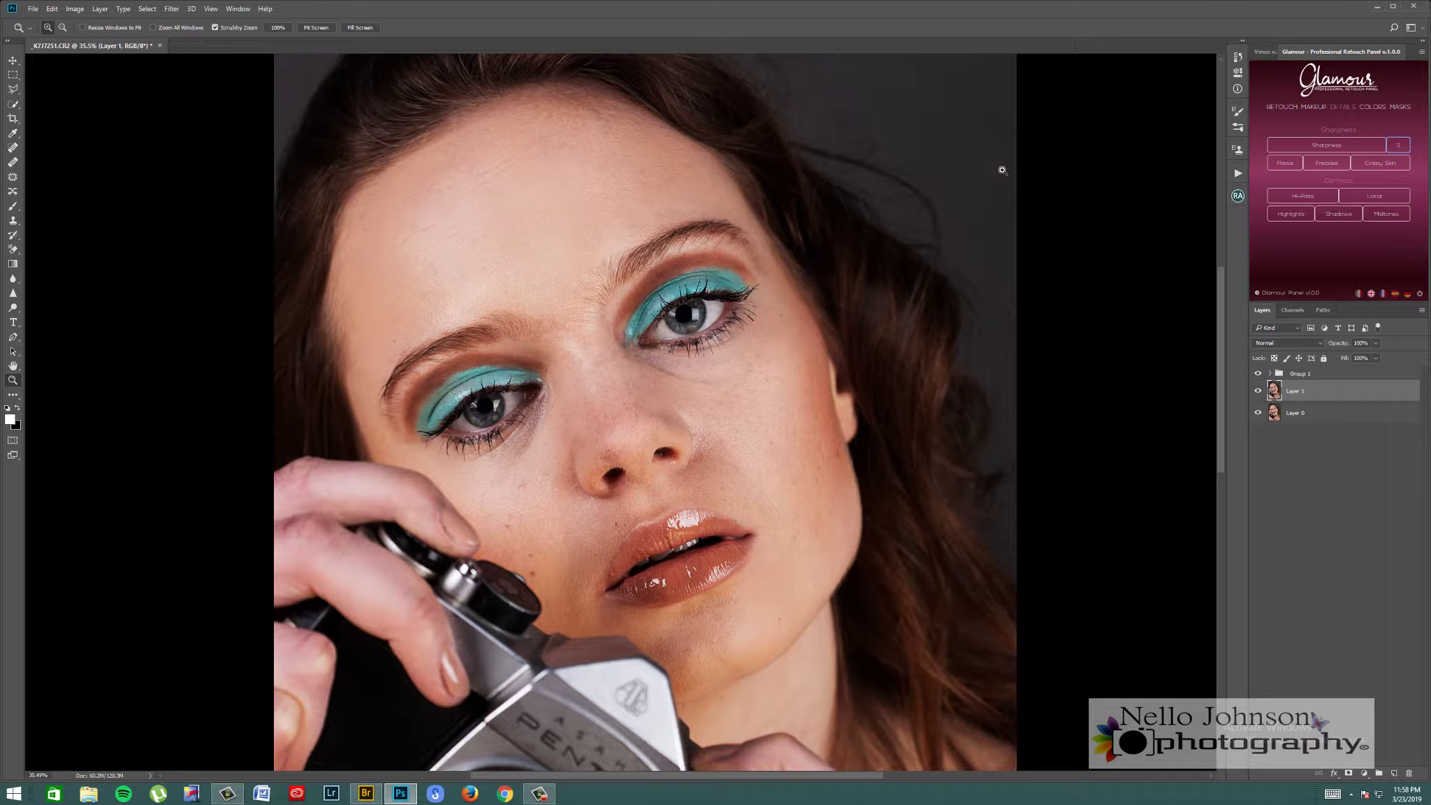
- Show the makeup retouching tools of the Glamour panel and duplicate Layer 1
click(1287, 109)
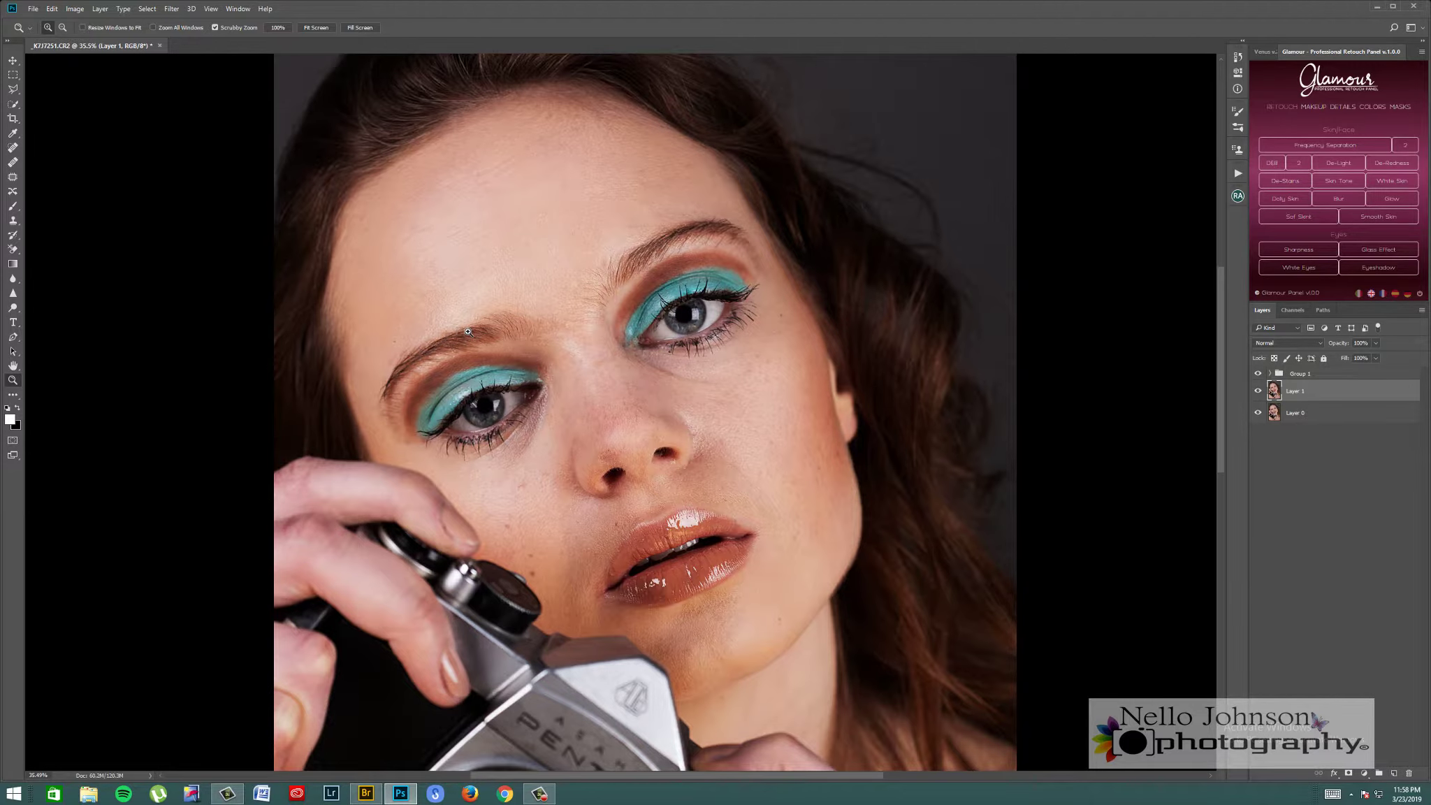
drag(596, 289, 622, 262)
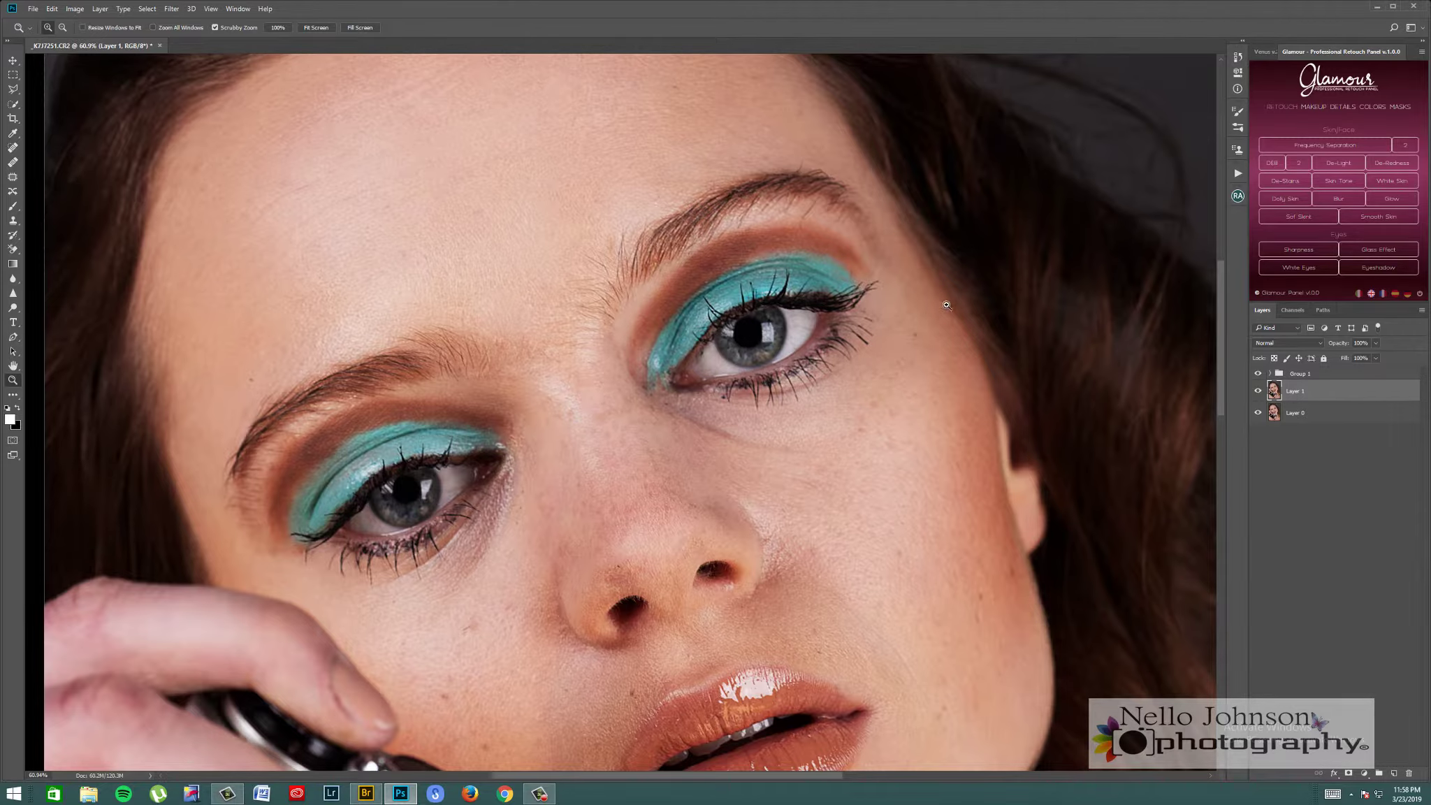
drag(958, 300, 892, 289)
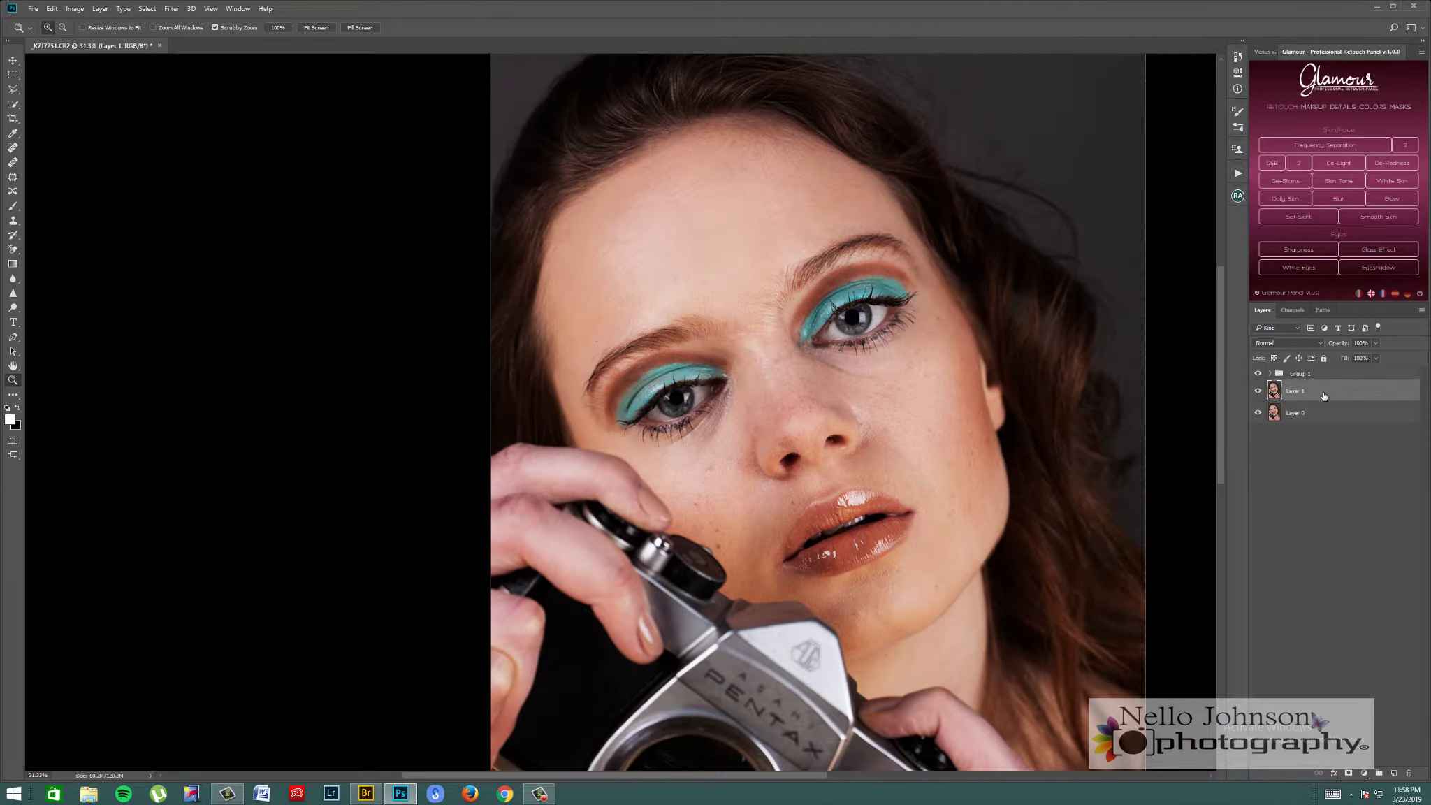
key(ctrl+j)
- Heal the stray brow hairs and marks between the eyebrows with the Spot Healing Brush, switching its mode to Normal
drag(816, 263, 759, 283)
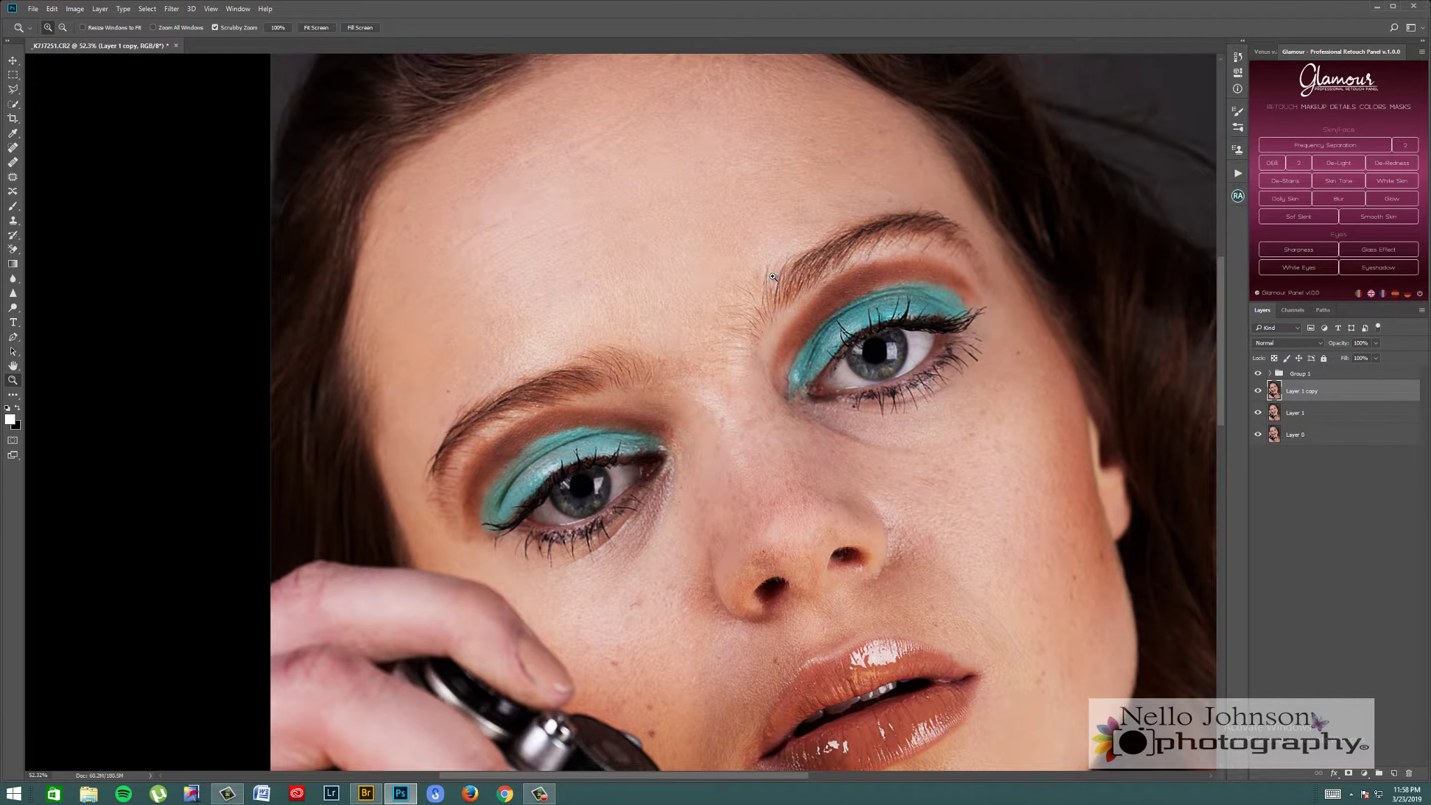
click(13, 134)
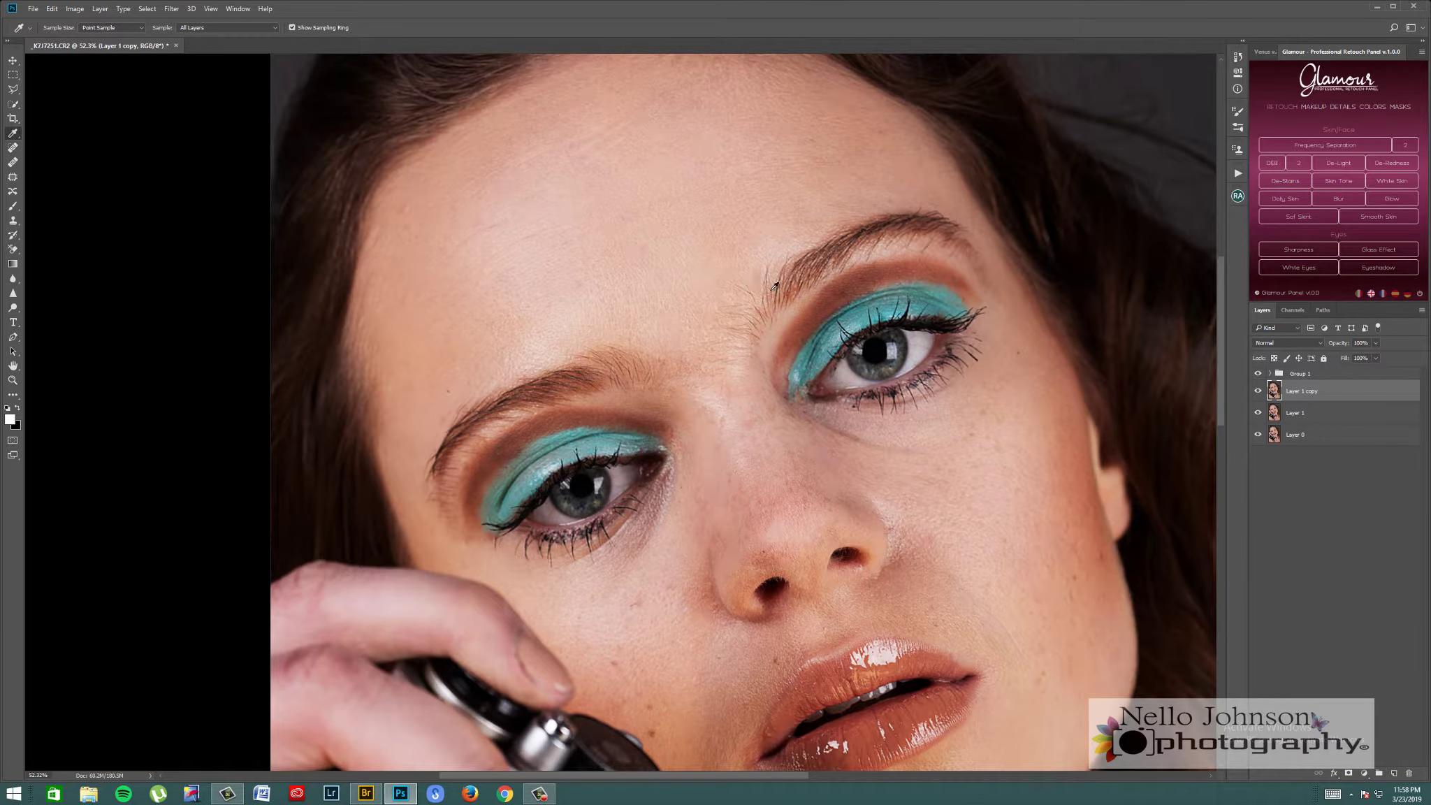
click(13, 148)
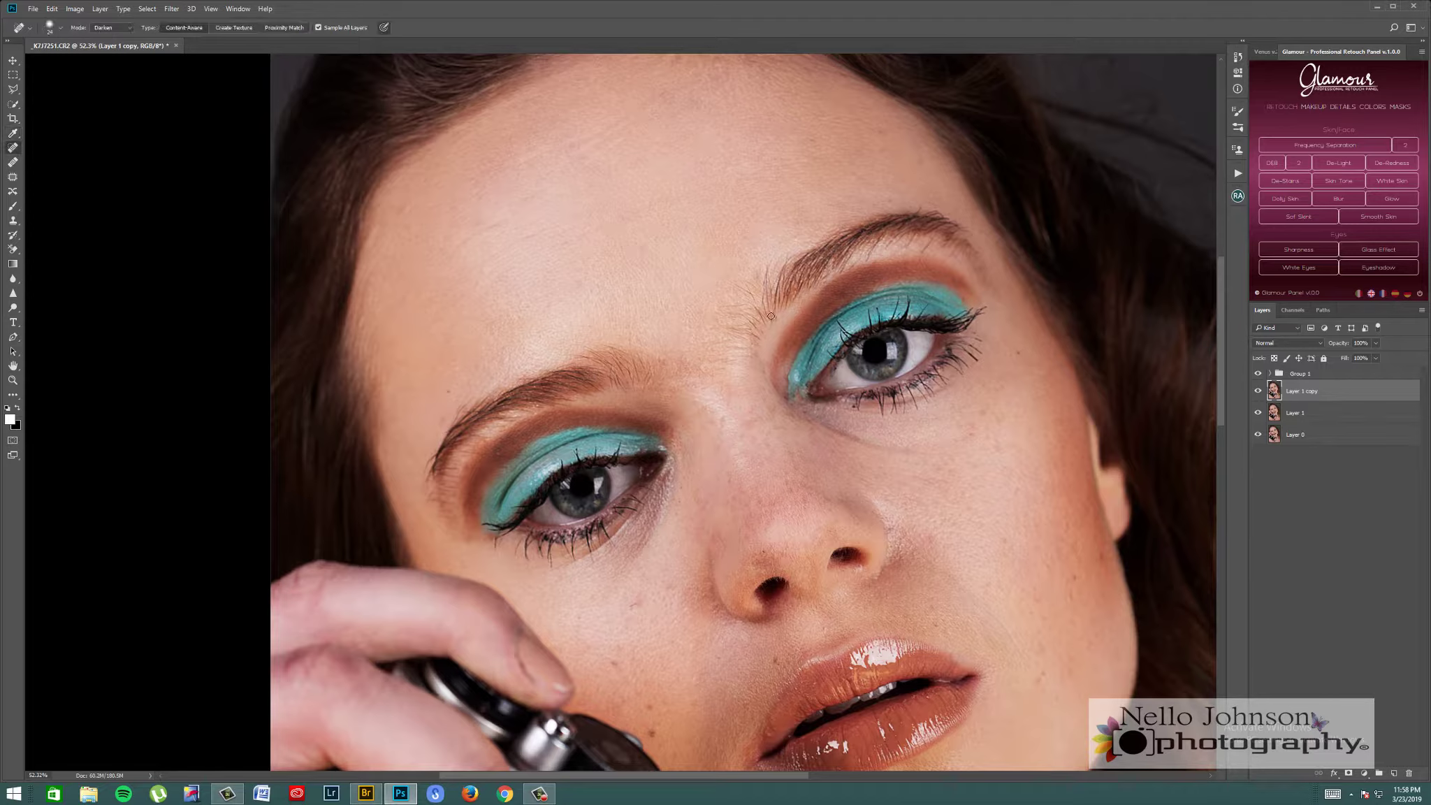
drag(744, 292, 731, 276)
click(111, 27)
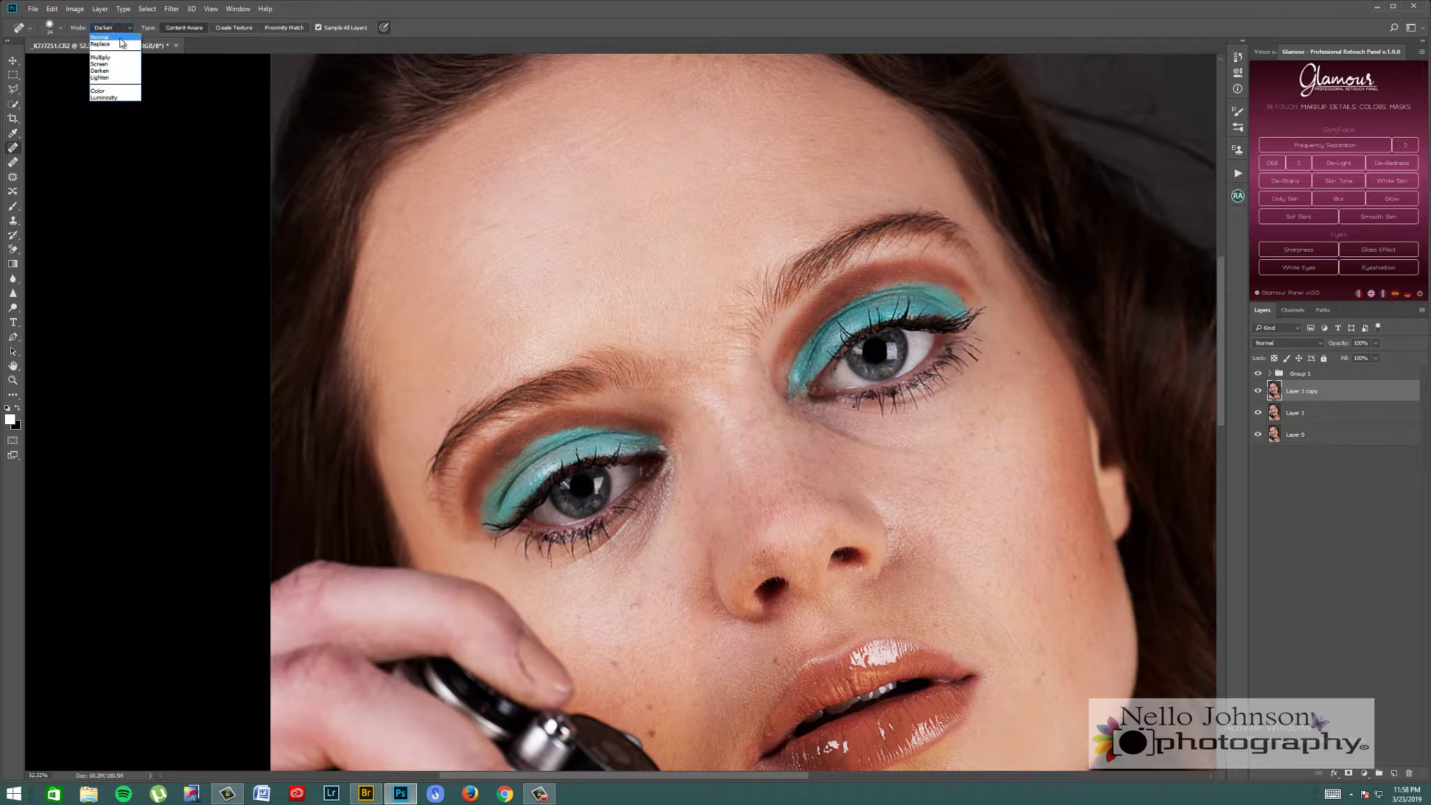
click(116, 39)
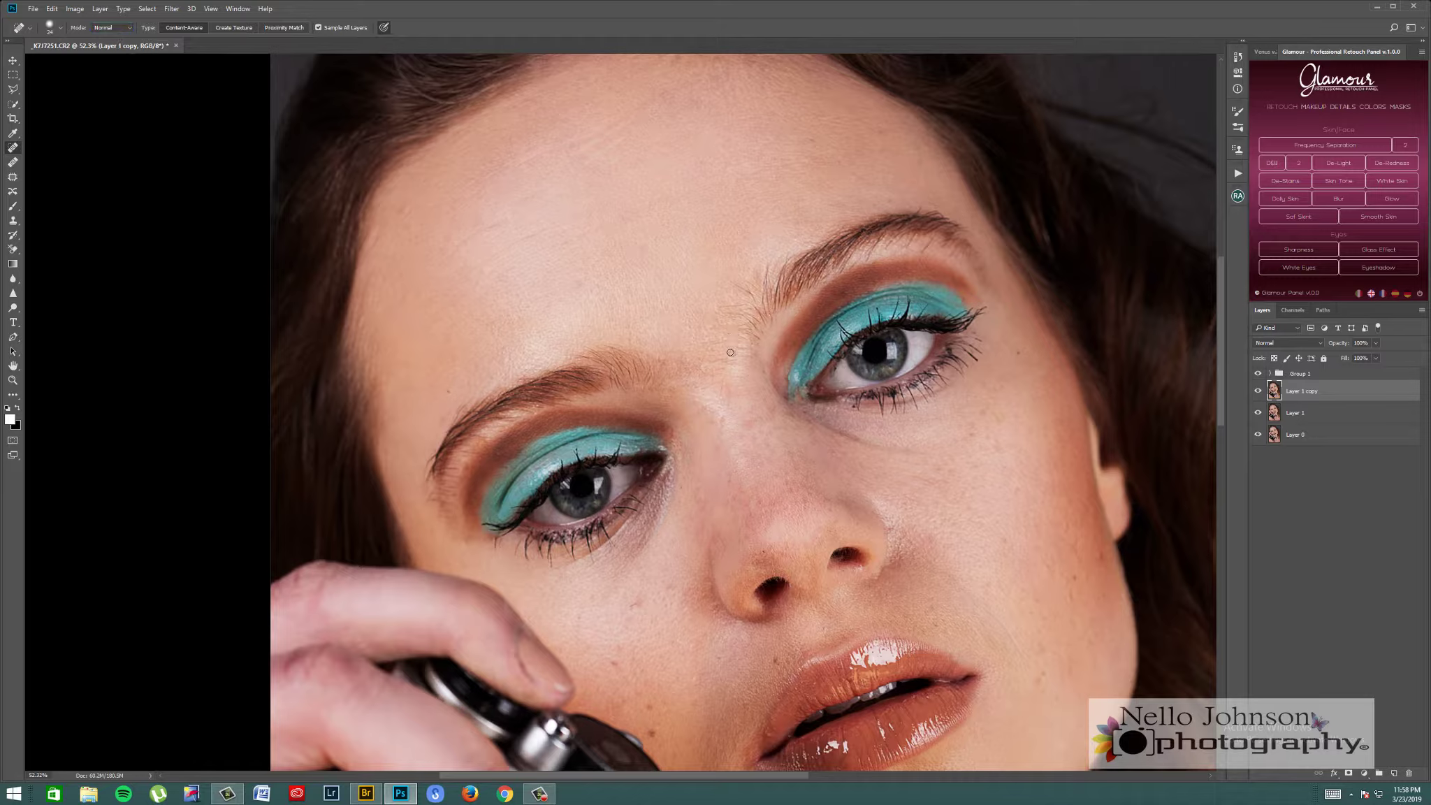
drag(739, 359, 739, 372)
- Check the forehead and lower face, and duplicate the healed Layer 1 copy
drag(1220, 389, 1223, 362)
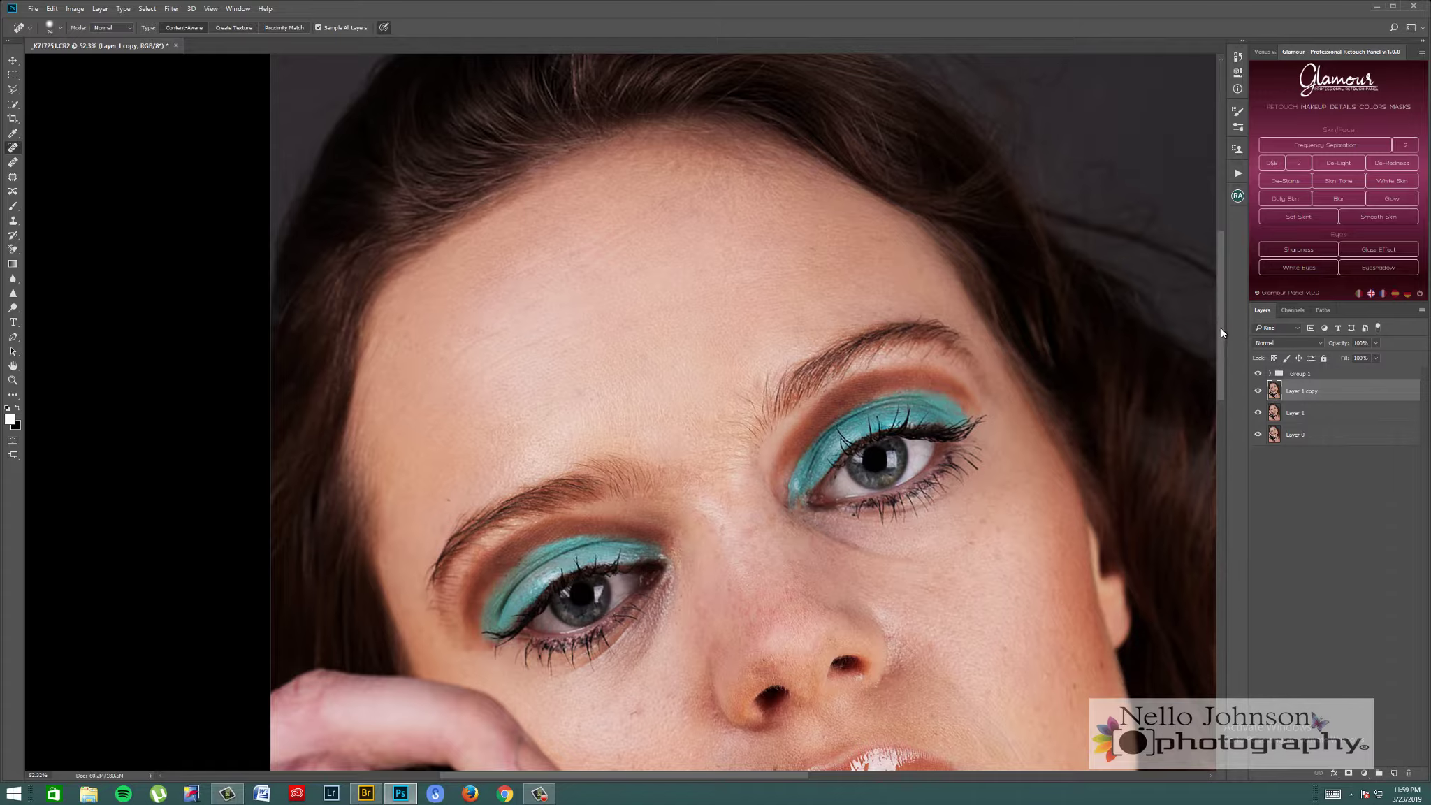
drag(1220, 328, 1246, 422)
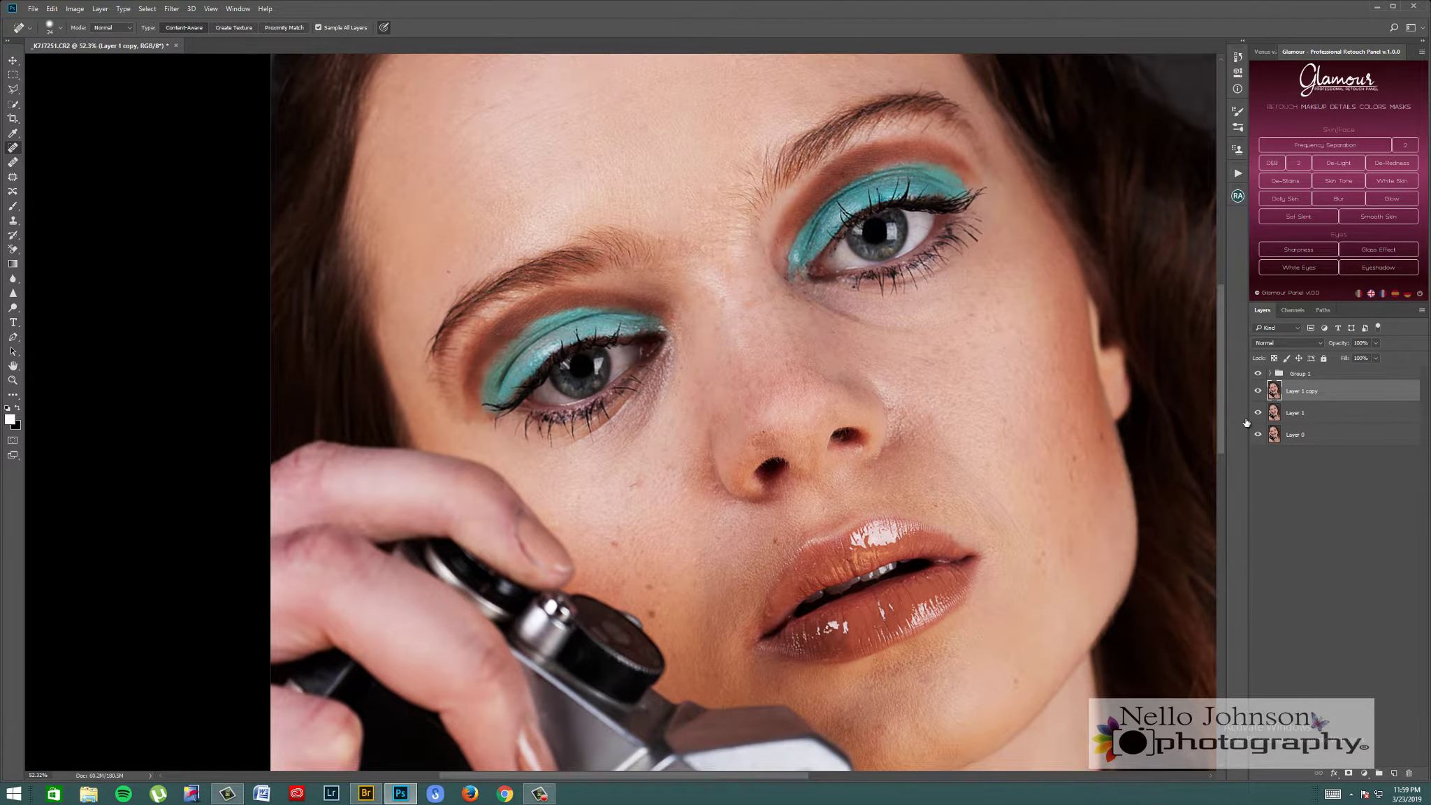
key(ctrl+j)
- Try lowering the opacity of Layer 1 copy 2 to about 63%
right_click(944, 355)
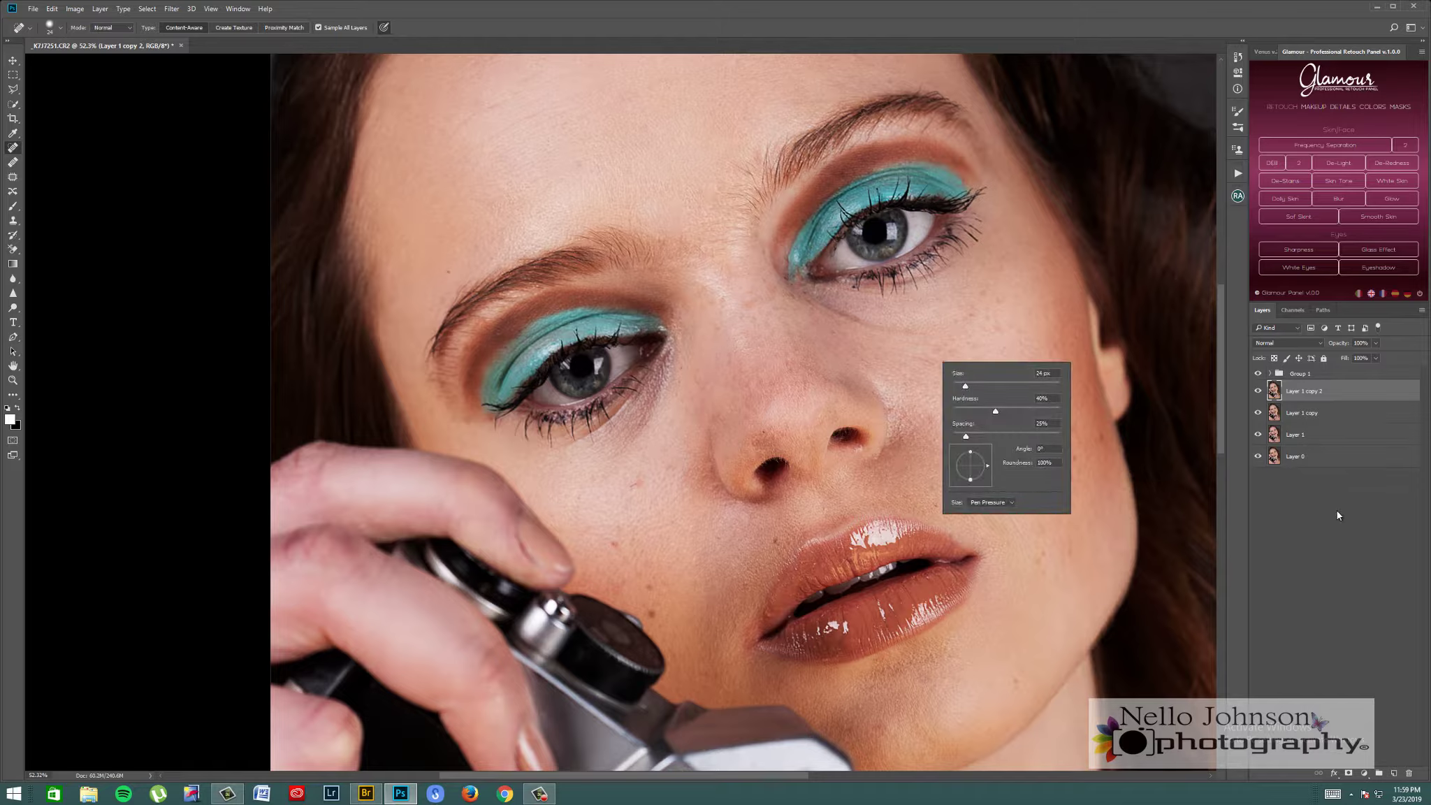
click(1375, 343)
drag(1379, 357, 1357, 358)
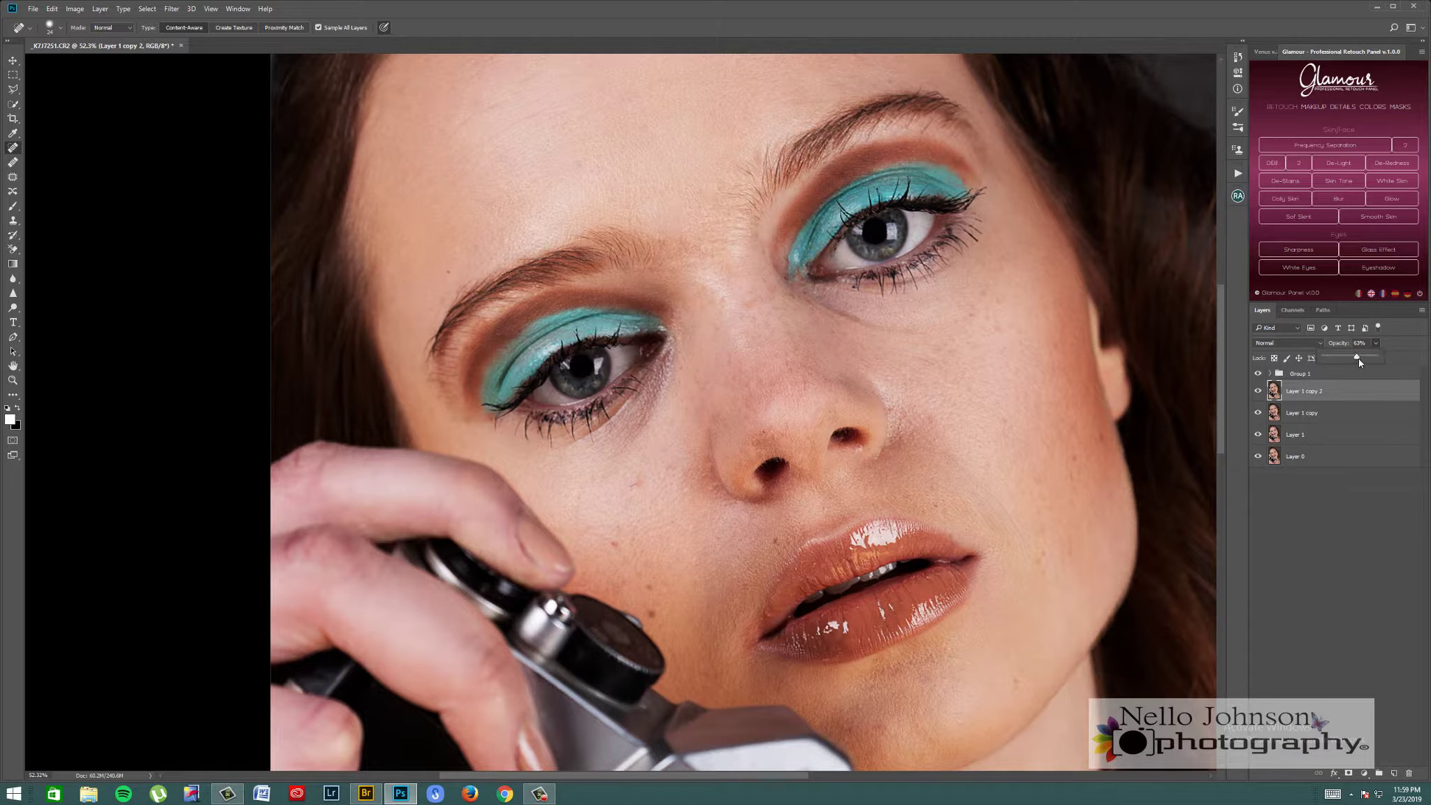
drag(1358, 360, 1406, 354)
- Duplicate Layer 1 copy 2 as another working layer below the group
drag(1219, 409, 1226, 323)
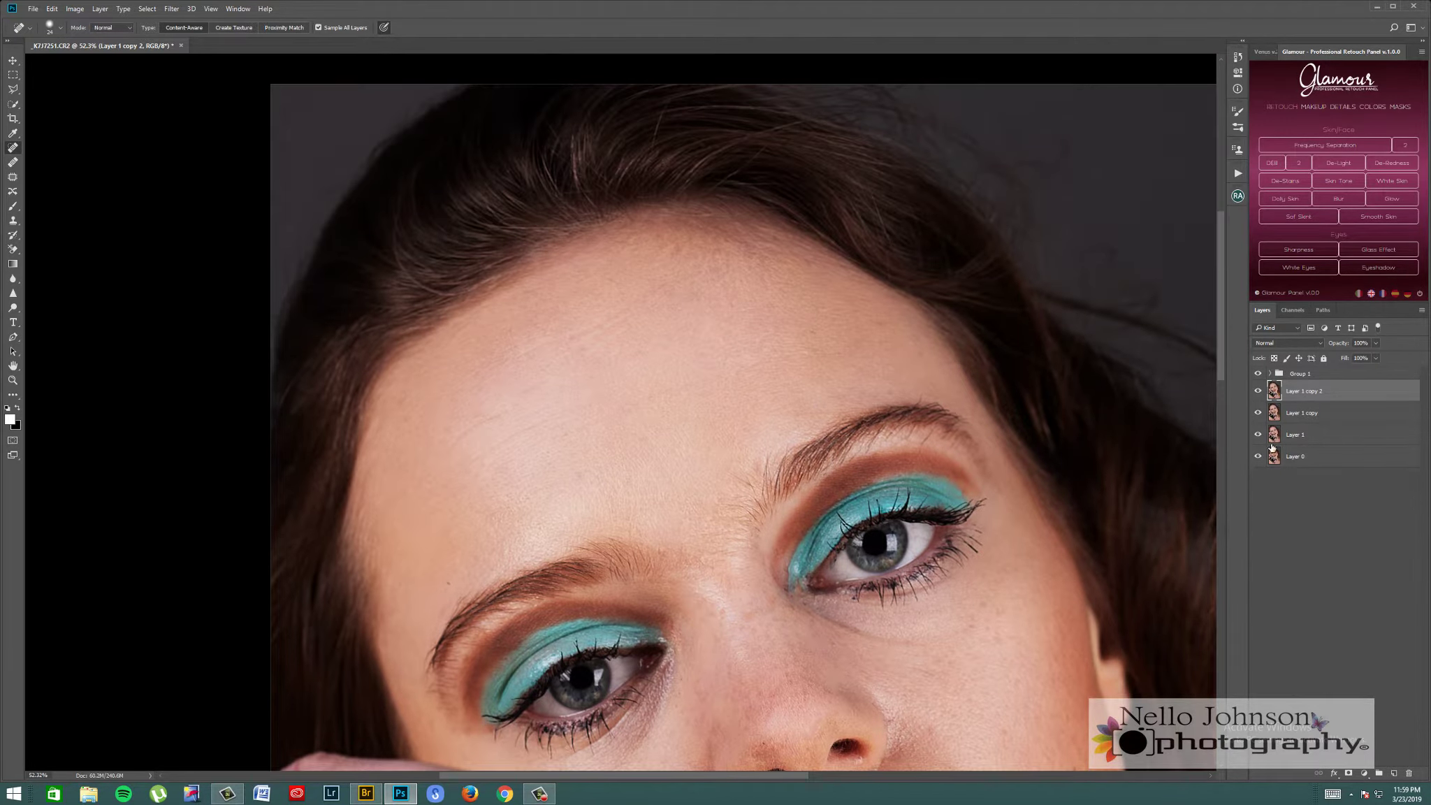
key(ctrl+j)
- Examine the whole portrait and the lips, eyes and cheeks closer up for remaining skin flaws
scroll(1222, 312, down, 10)
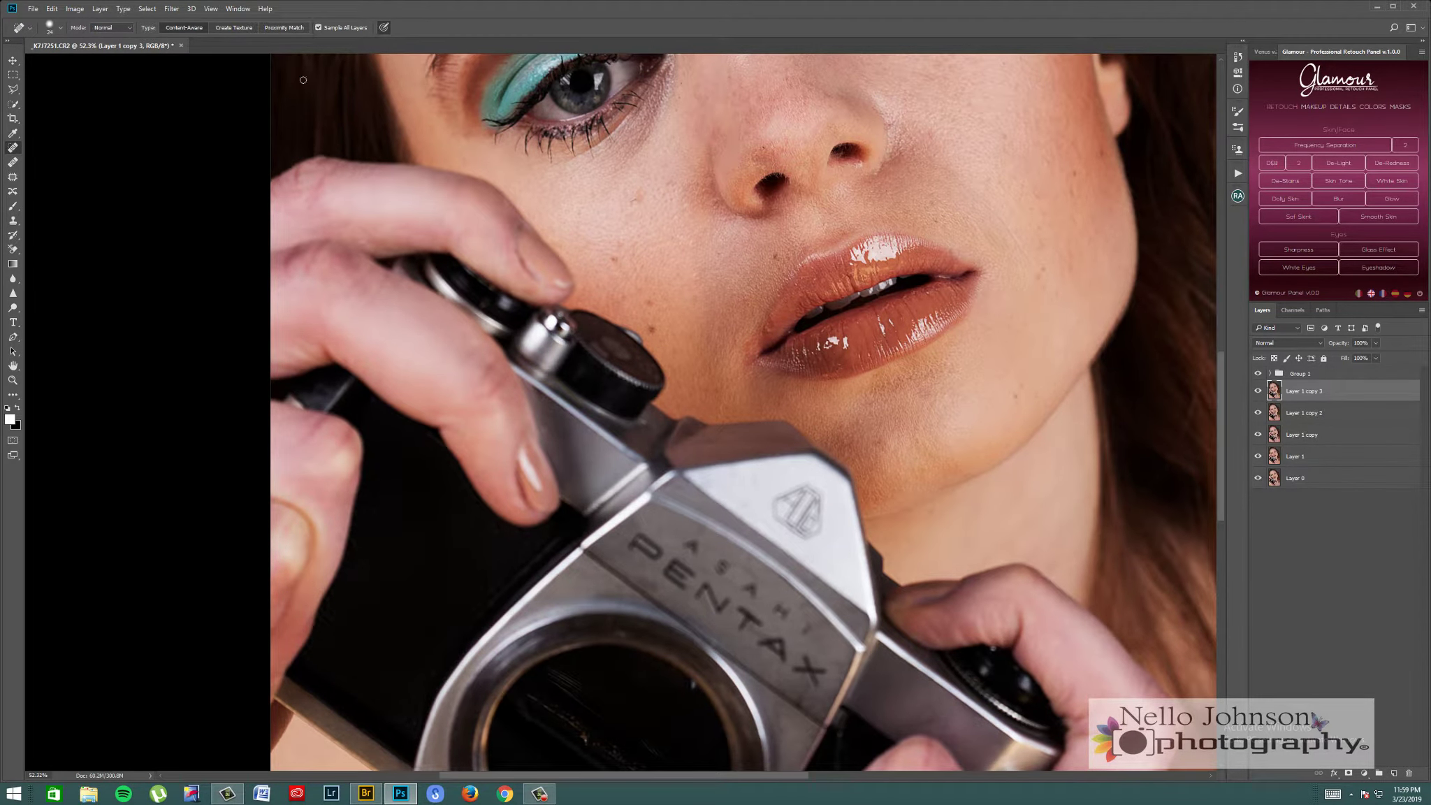
click(13, 379)
click(316, 28)
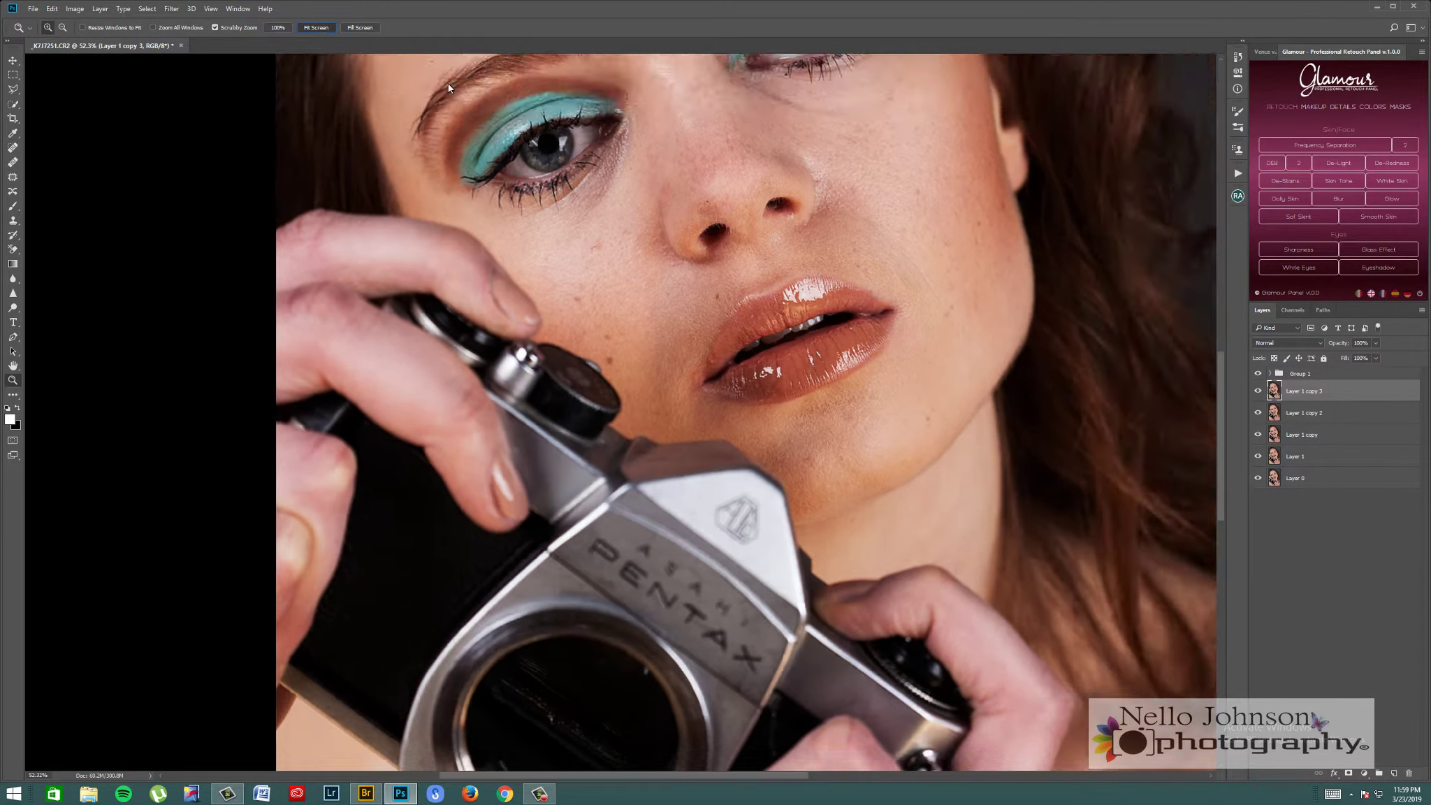
drag(641, 327, 720, 318)
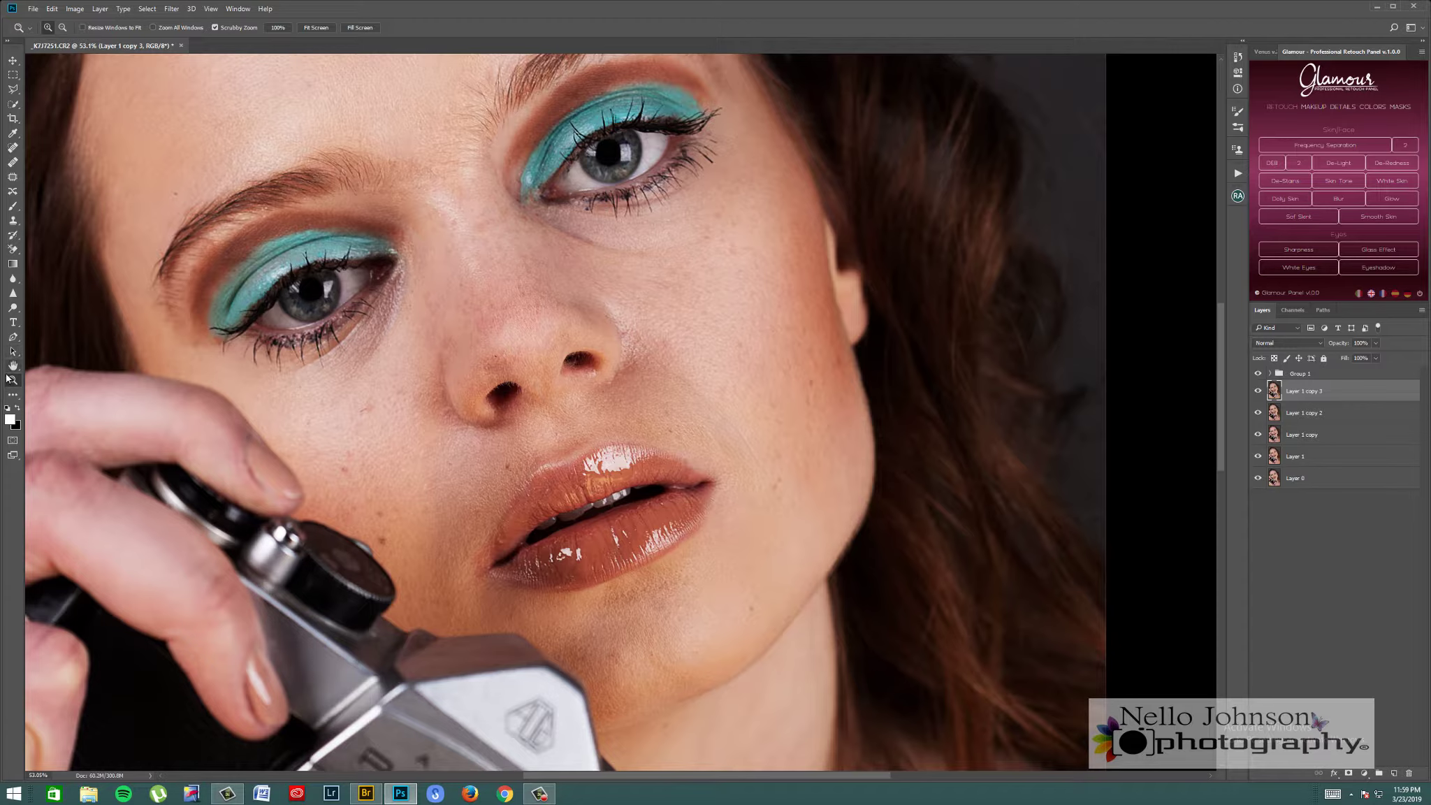
click(316, 28)
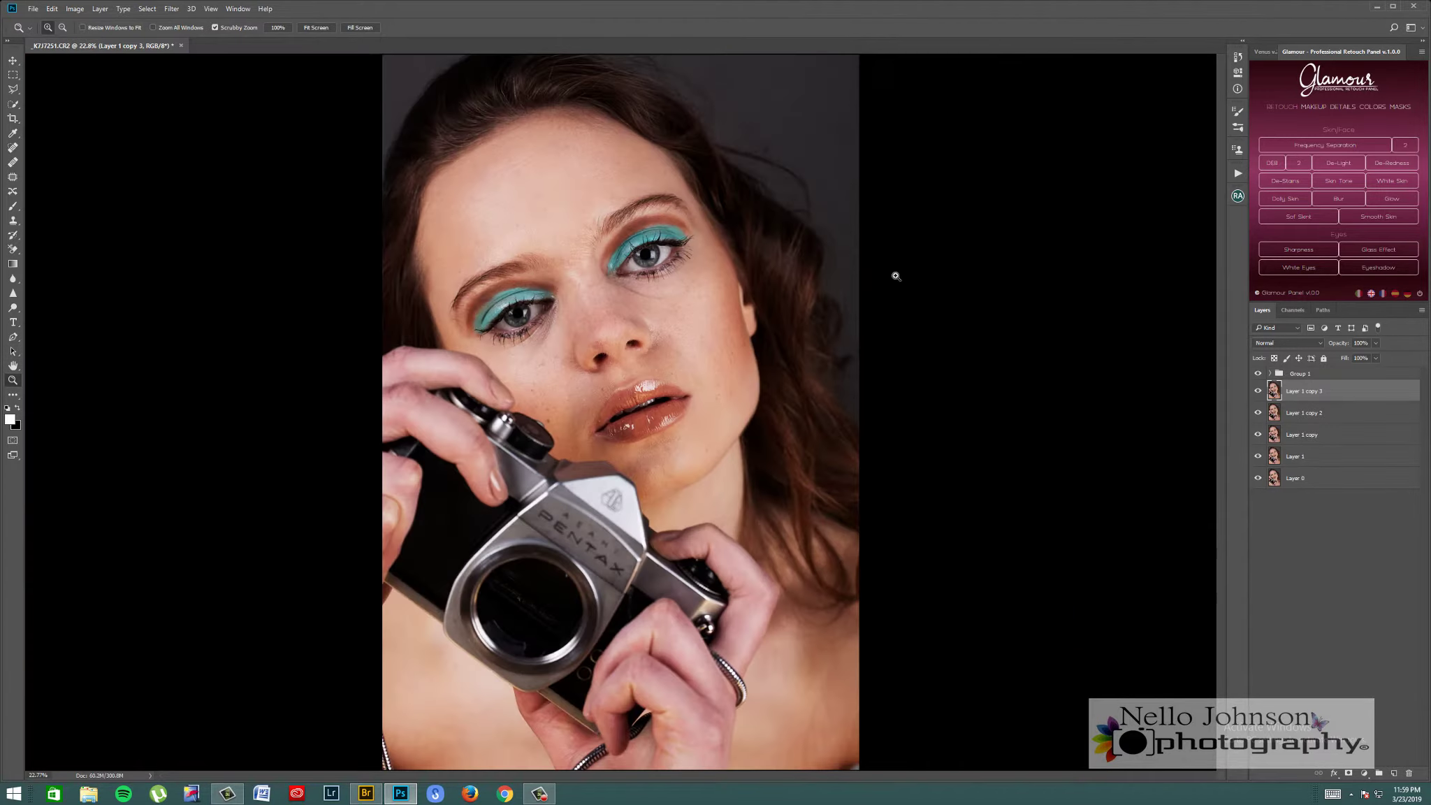
click(694, 379)
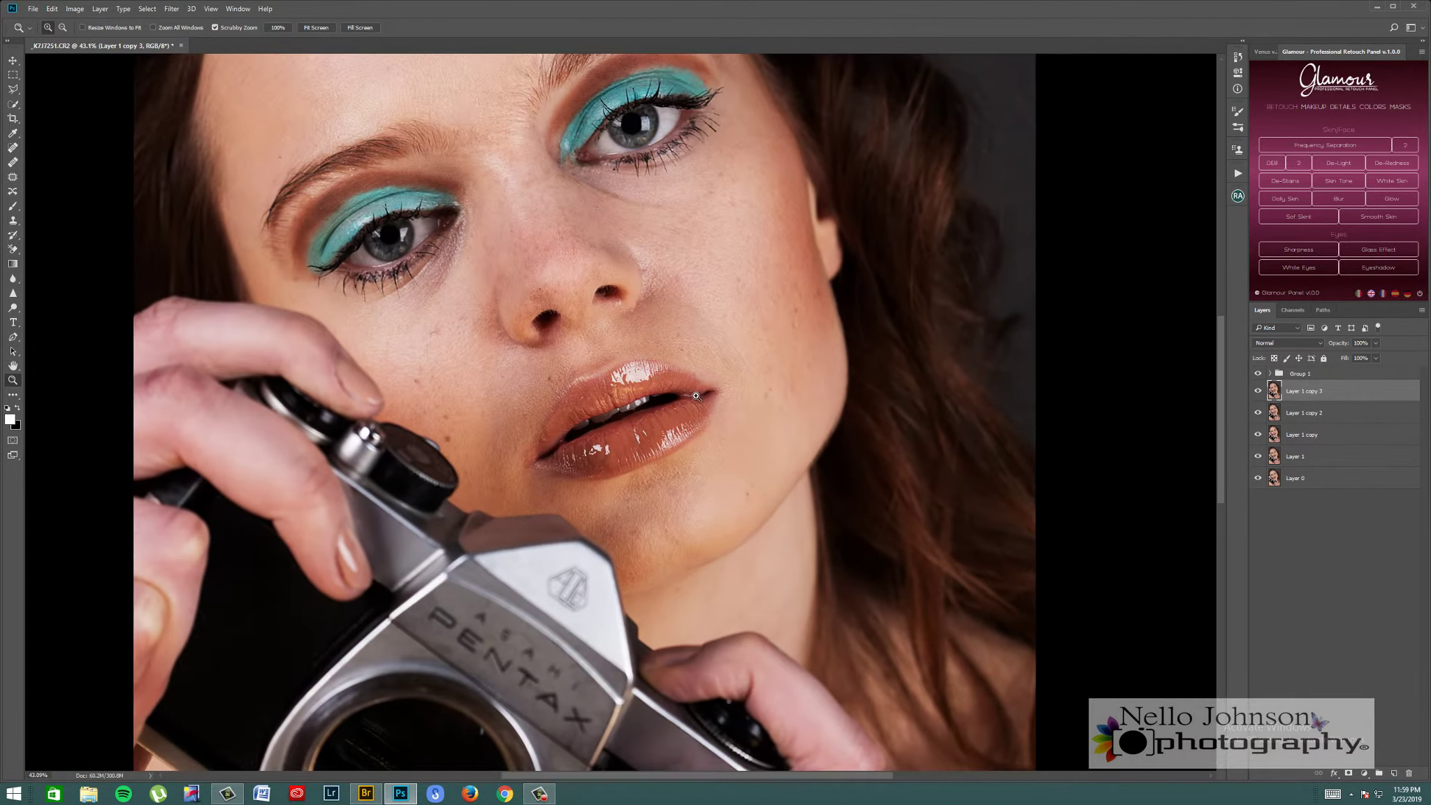
scroll(694, 299, up, 1)
scroll(694, 298, up, 1)
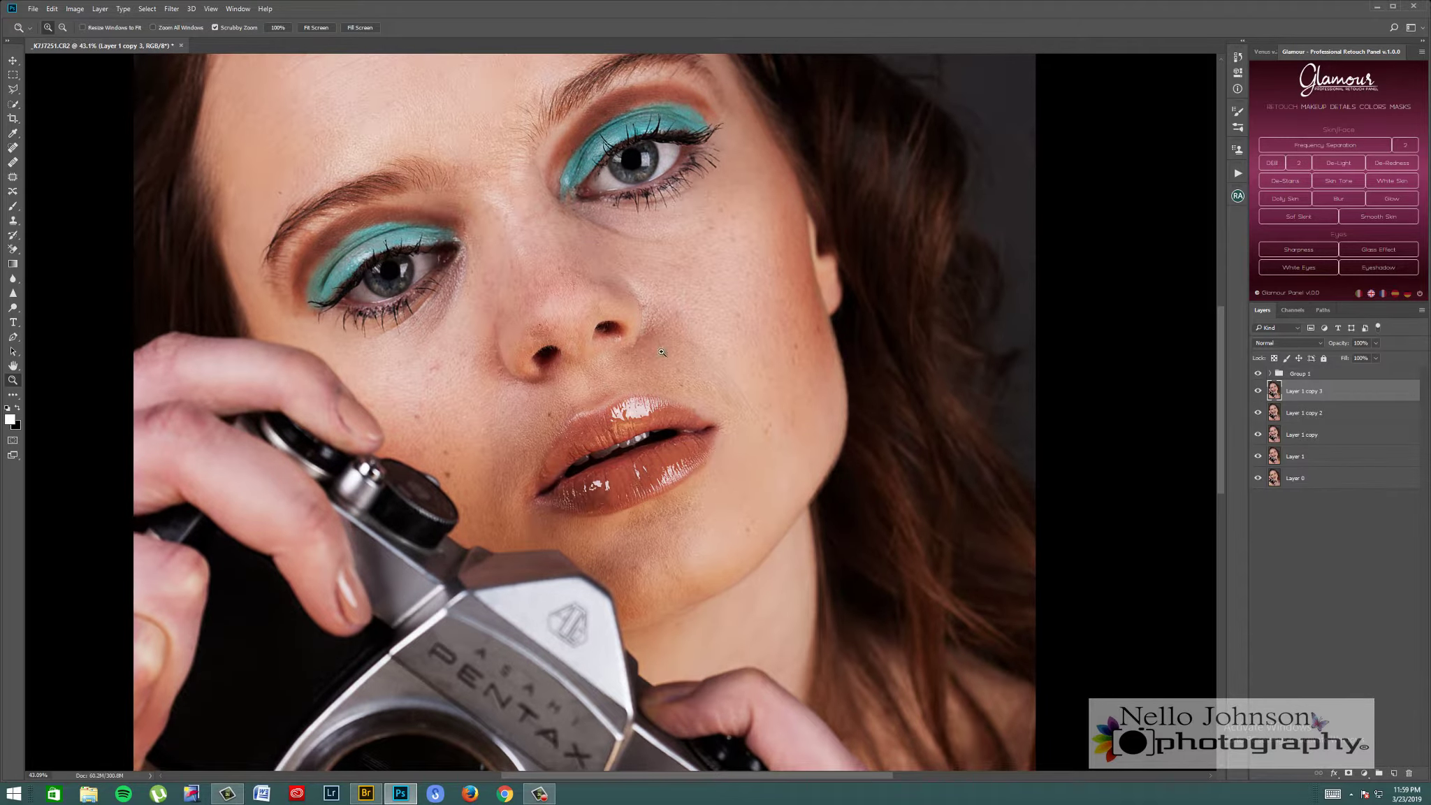
scroll(690, 358, up, 1)
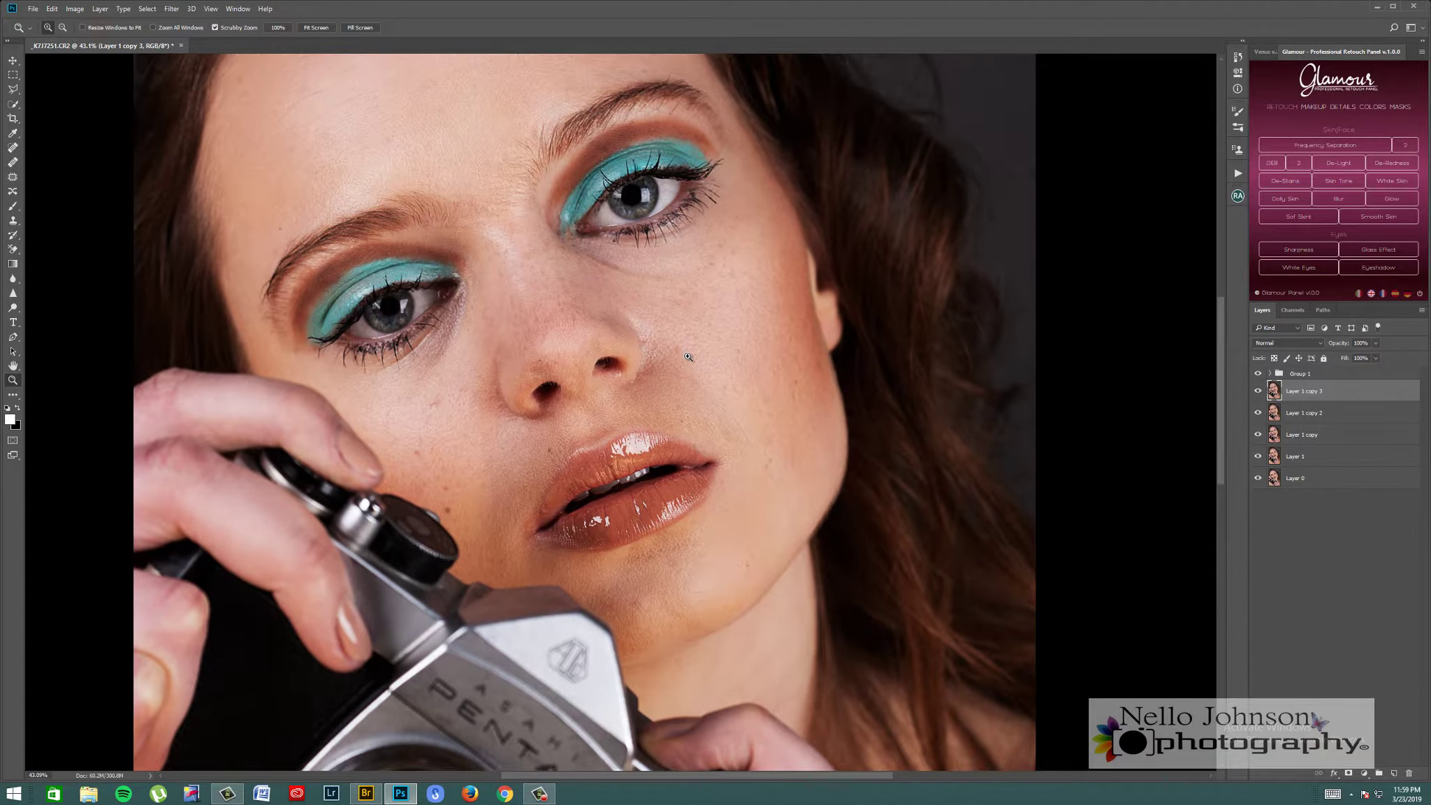
click(172, 9)
mouse_move(237, 9)
mouse_move(171, 9)
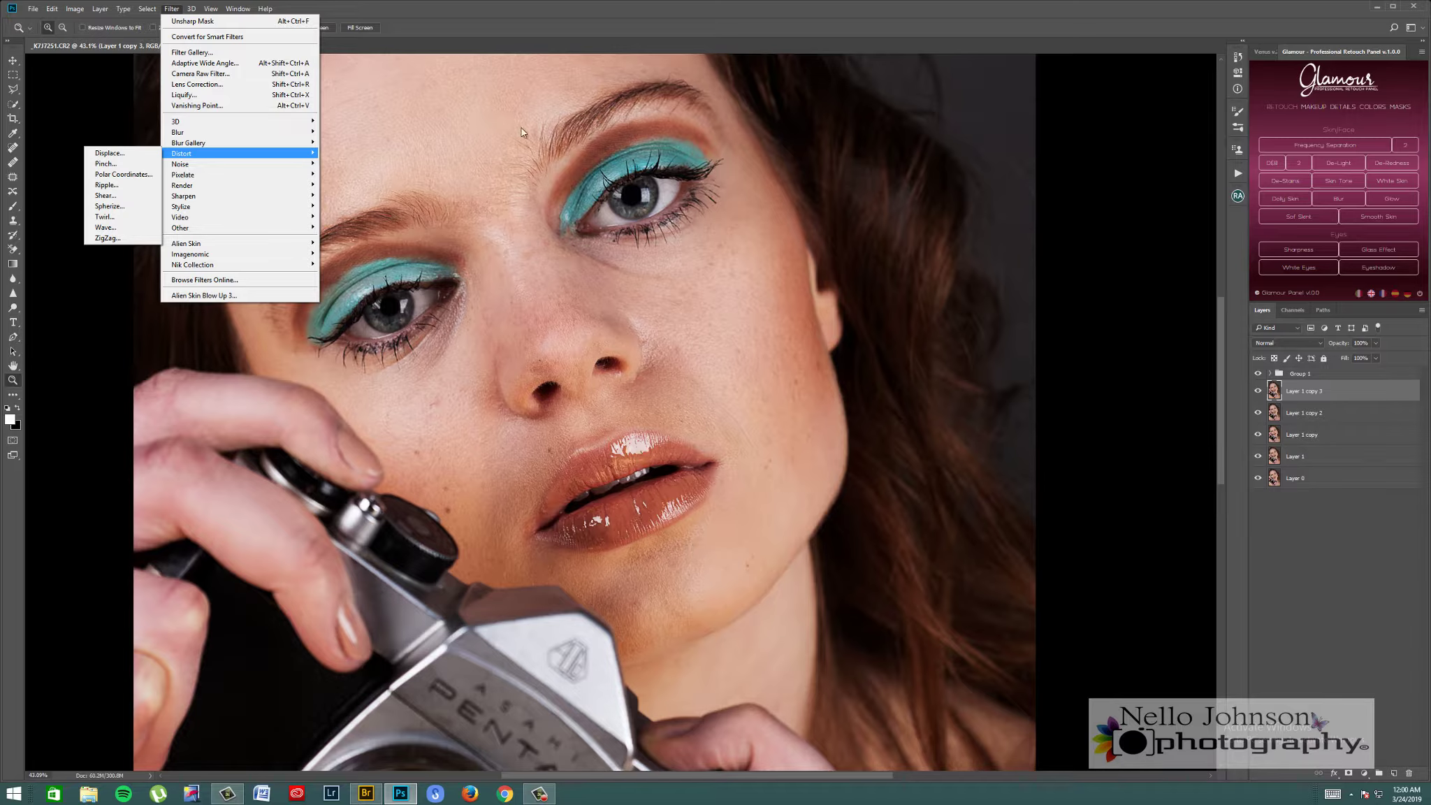
key(Escape)
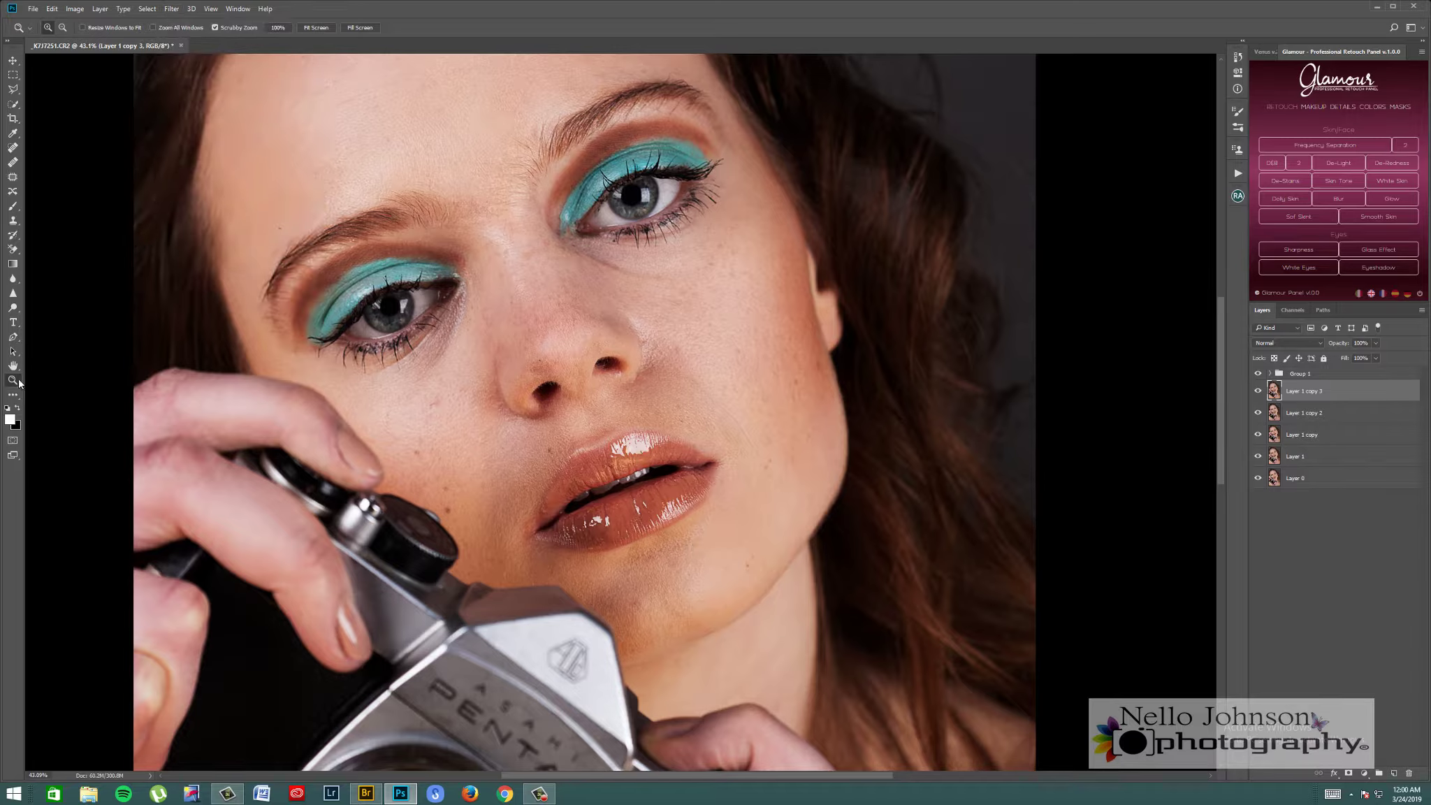
- Run the Glamour panel's Frequency Separation on the portrait and set the resulting masked group's opacity to 100%
click(316, 27)
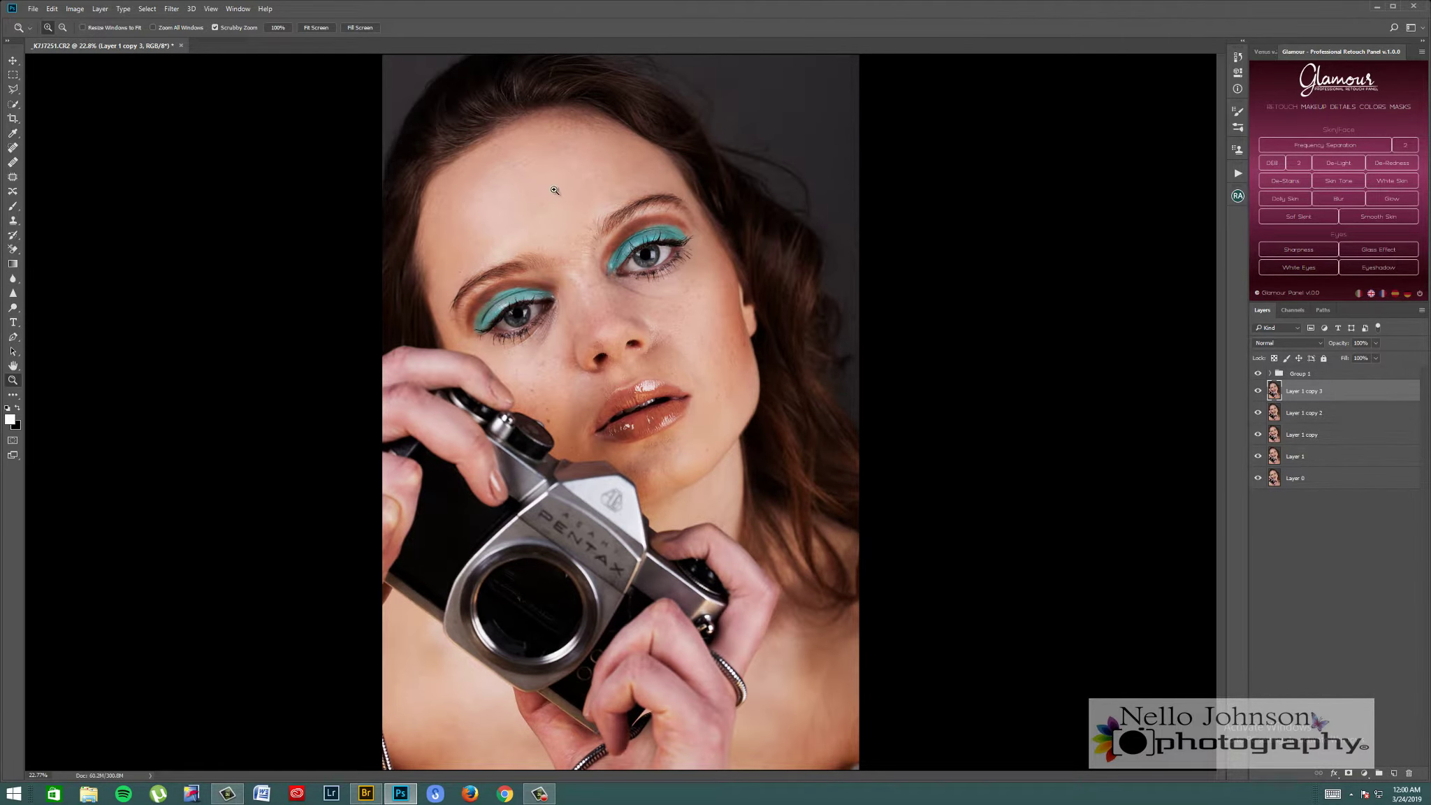
drag(556, 191, 579, 168)
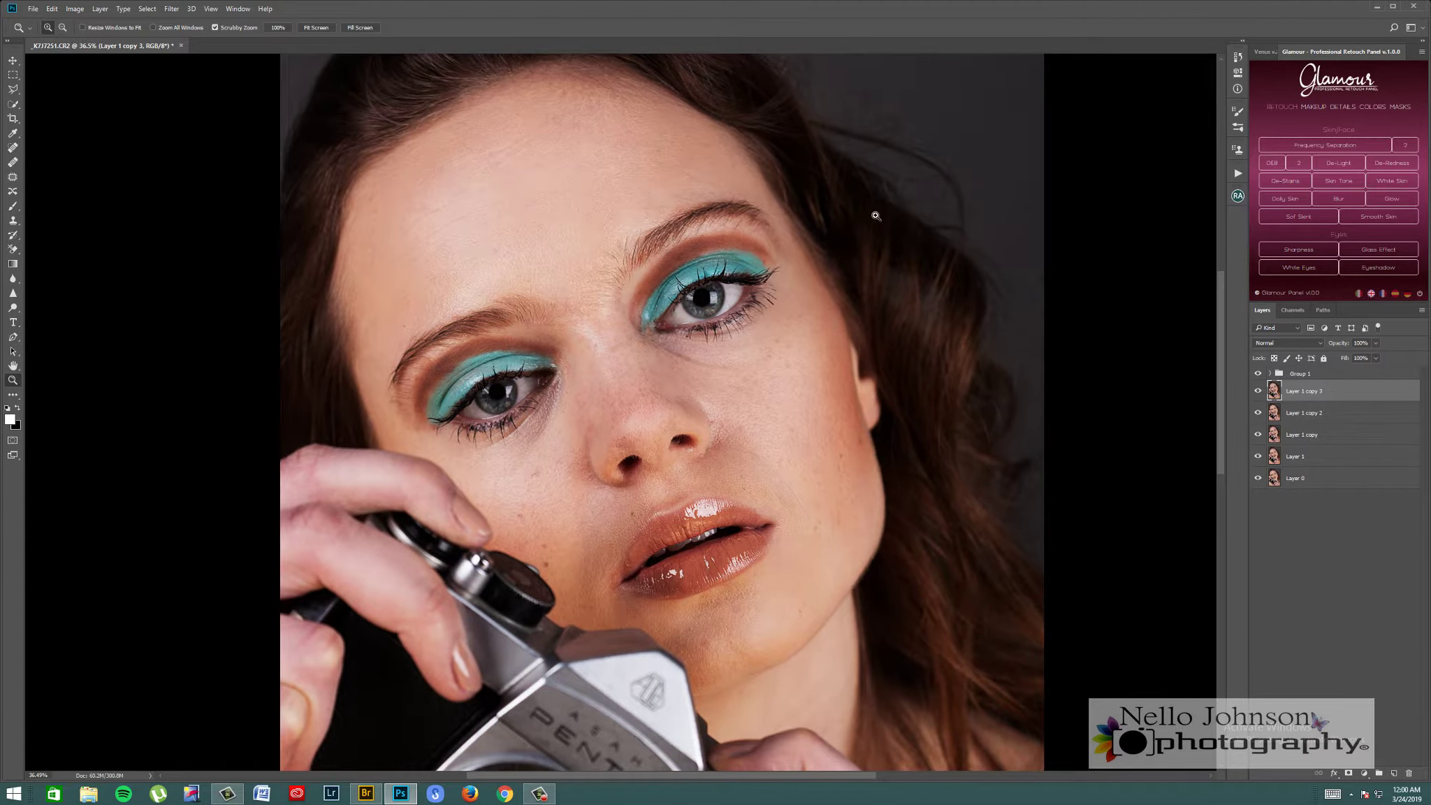
click(1335, 145)
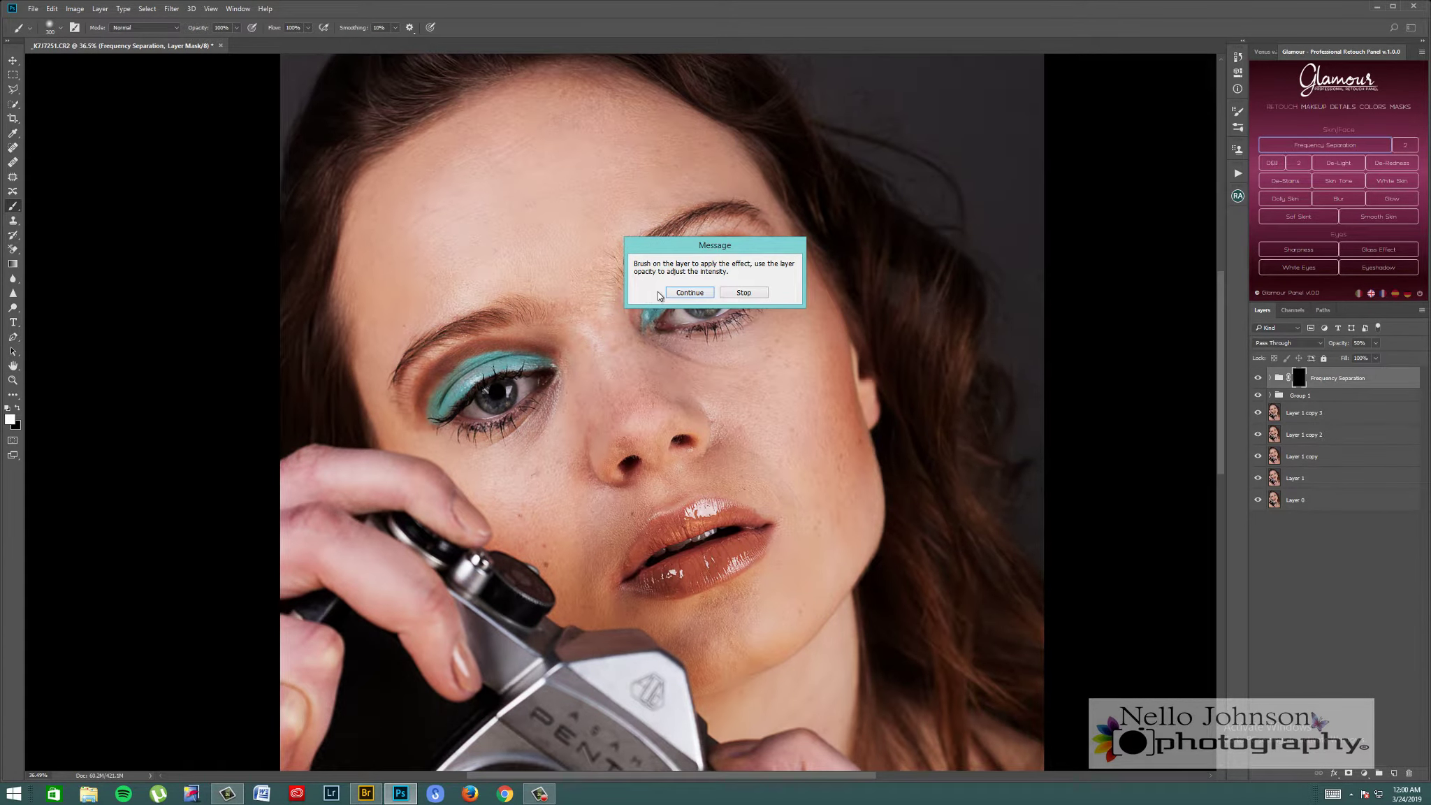
click(691, 293)
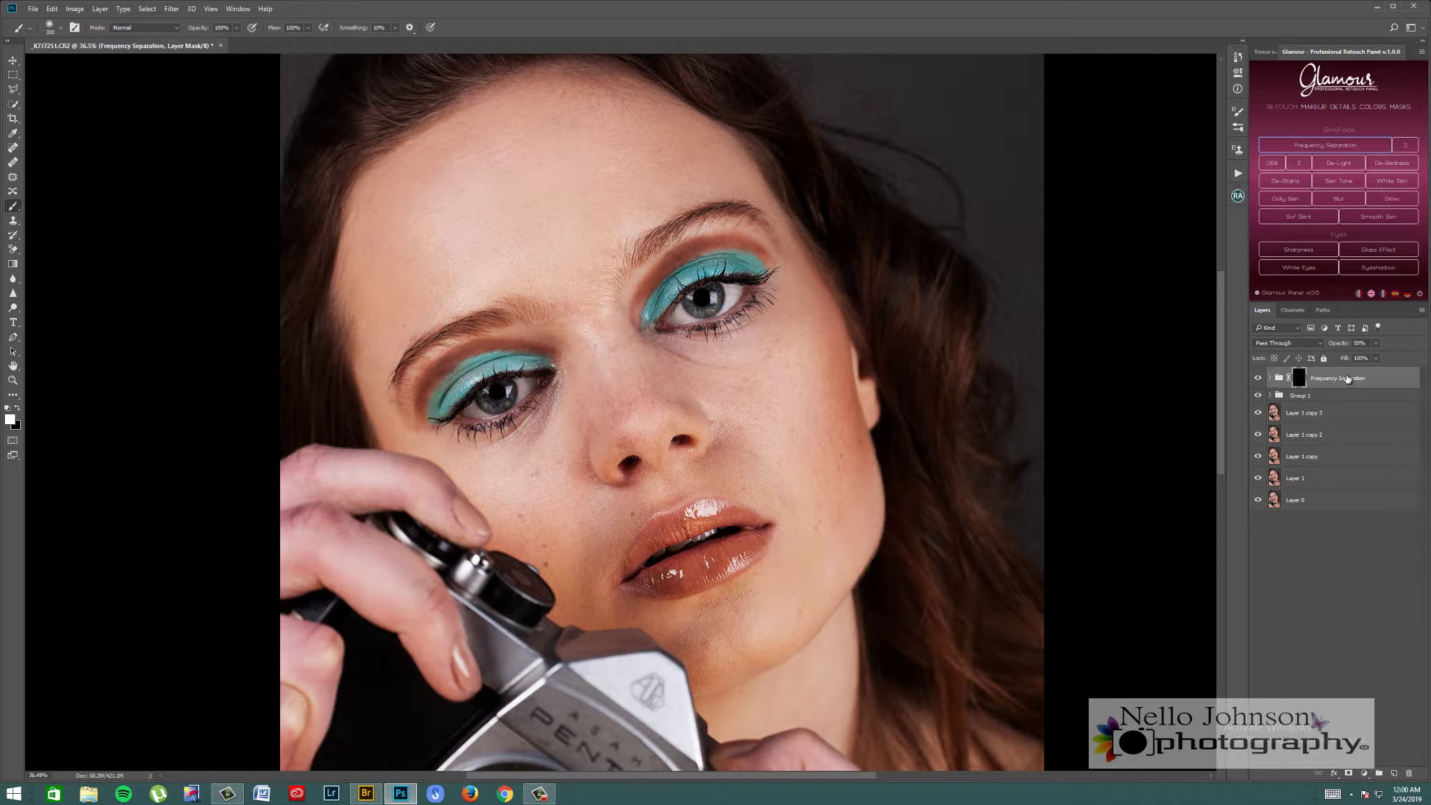
mouse_move(1347, 378)
mouse_down()
mouse_move(1349, 391)
mouse_move(1359, 372)
mouse_up()
- Rotate the canvas view and paint white on the Frequency Separation mask over the forehead and the cheek beside the nose
key(r)
mouse_move(549, 205)
mouse_down()
mouse_move(626, 408)
mouse_move(562, 202)
mouse_up()
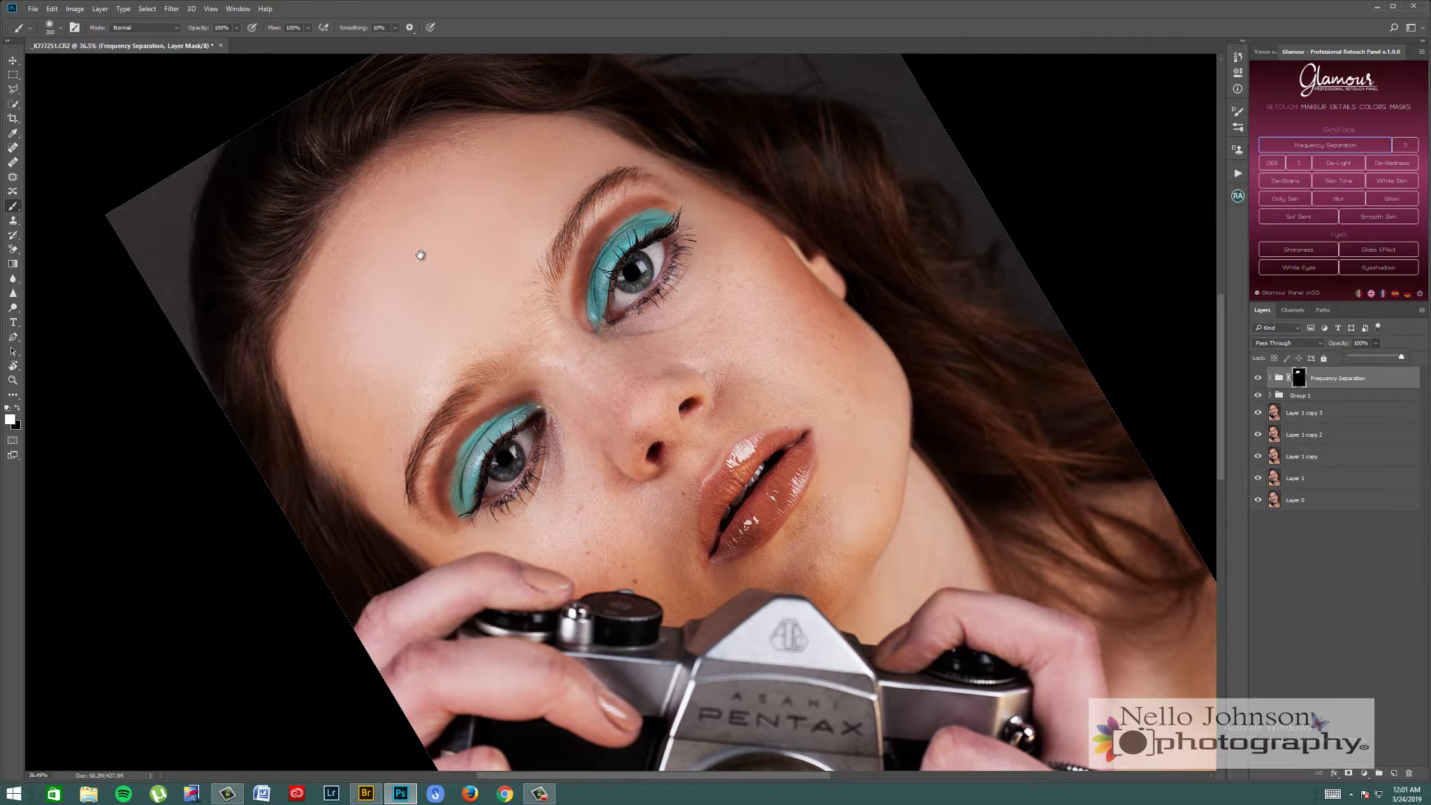
drag(420, 255, 473, 307)
key(z)
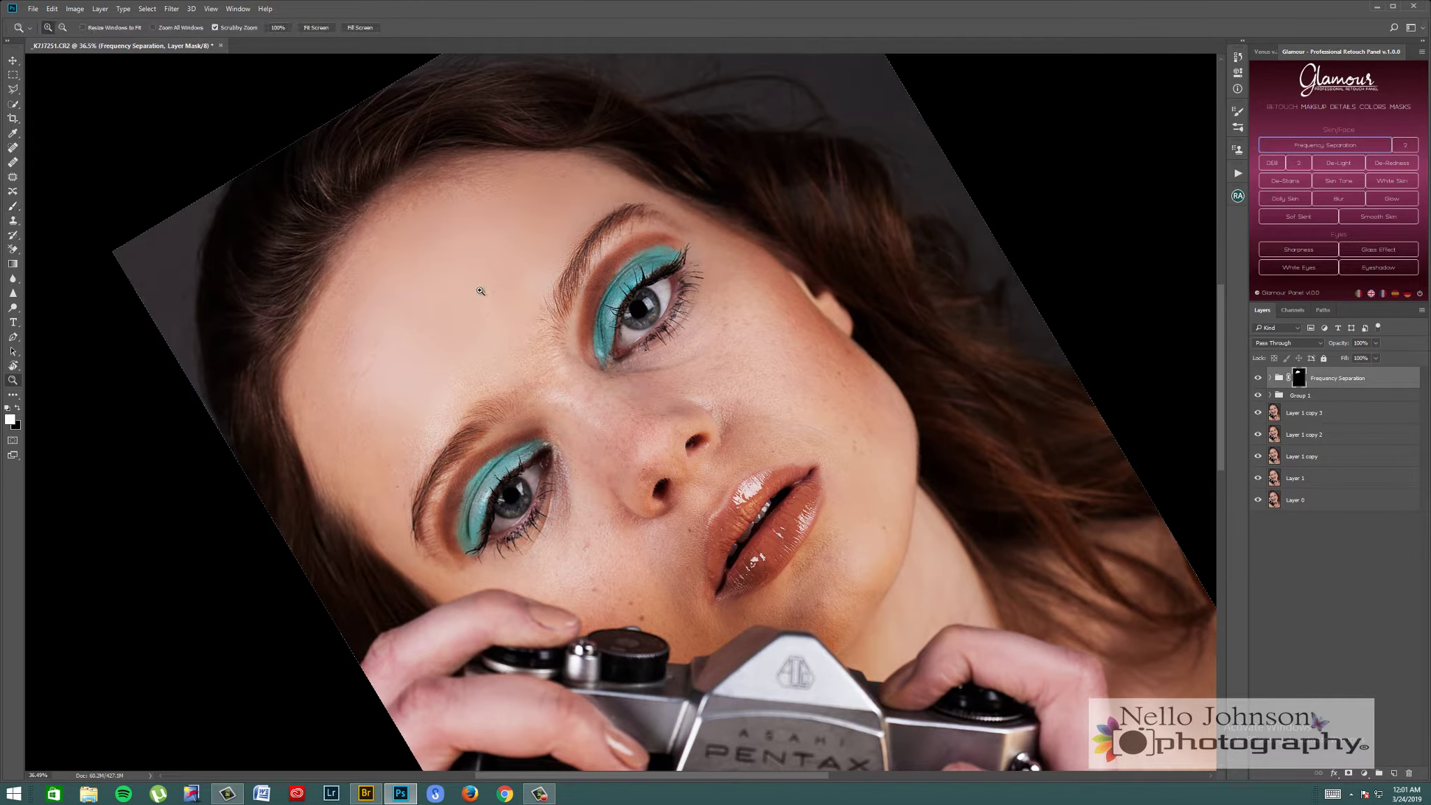
mouse_move(493, 230)
mouse_down()
mouse_move(501, 217)
mouse_move(495, 228)
mouse_up()
key(b)
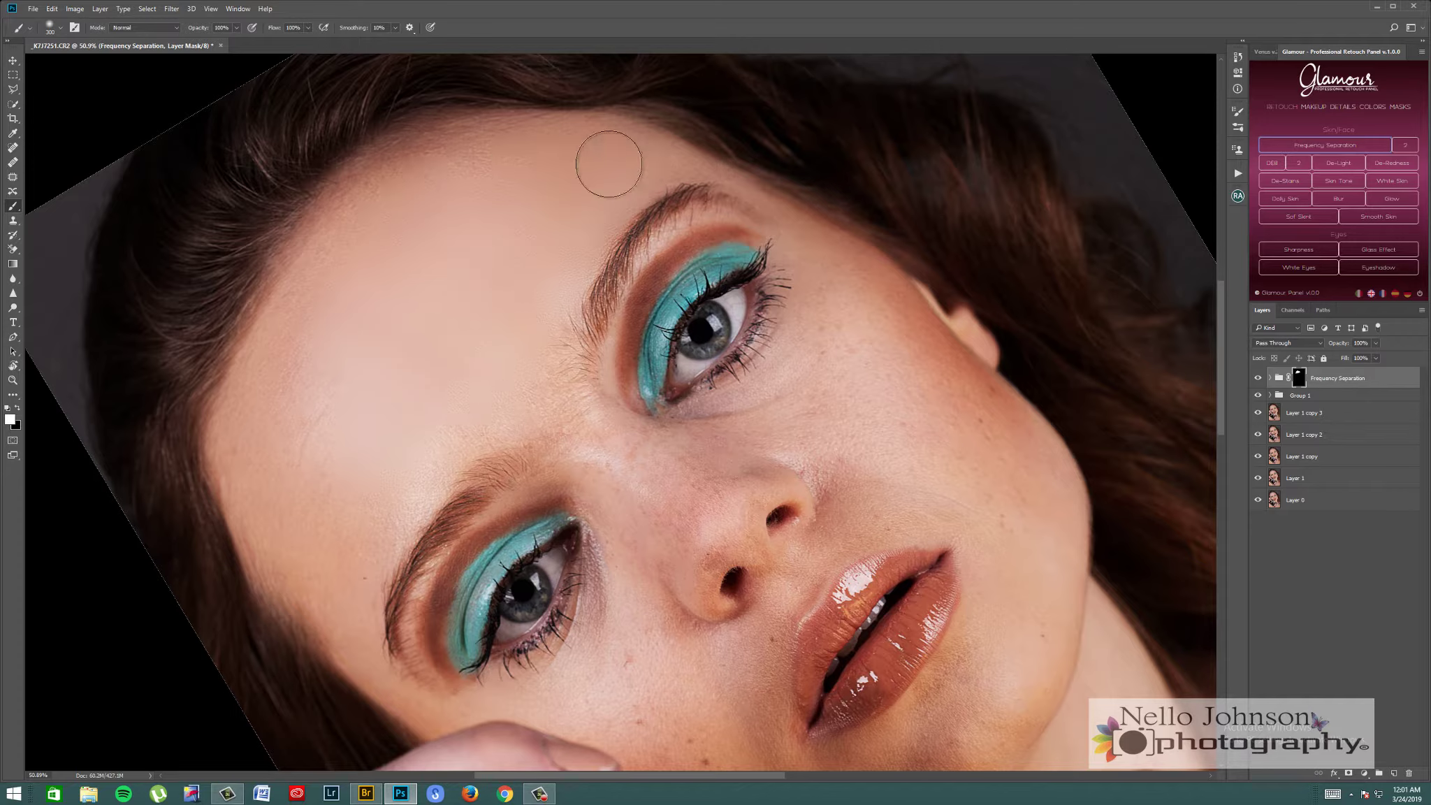
mouse_move(350, 250)
mouse_down()
mouse_move(303, 305)
mouse_move(285, 415)
mouse_move(364, 535)
mouse_move(346, 542)
mouse_move(393, 509)
mouse_move(433, 443)
mouse_move(373, 470)
mouse_move(307, 472)
mouse_move(316, 346)
mouse_move(294, 346)
mouse_move(265, 404)
mouse_move(322, 253)
mouse_move(397, 250)
mouse_up()
mouse_move(913, 435)
mouse_down()
mouse_move(875, 369)
mouse_move(880, 389)
mouse_move(864, 378)
mouse_move(909, 380)
mouse_move(875, 332)
mouse_move(910, 439)
mouse_move(923, 432)
mouse_move(1019, 515)
mouse_move(1037, 507)
mouse_move(953, 381)
mouse_move(852, 390)
mouse_move(801, 426)
mouse_move(854, 450)
mouse_move(838, 450)
mouse_move(831, 341)
mouse_move(848, 355)
mouse_move(882, 301)
mouse_move(915, 330)
mouse_move(826, 256)
mouse_up()
- Reduce the brush size and paint the smoothing effect in around the brows, between the eyes and over the nose
right_click(886, 282)
drag(1006, 309, 988, 309)
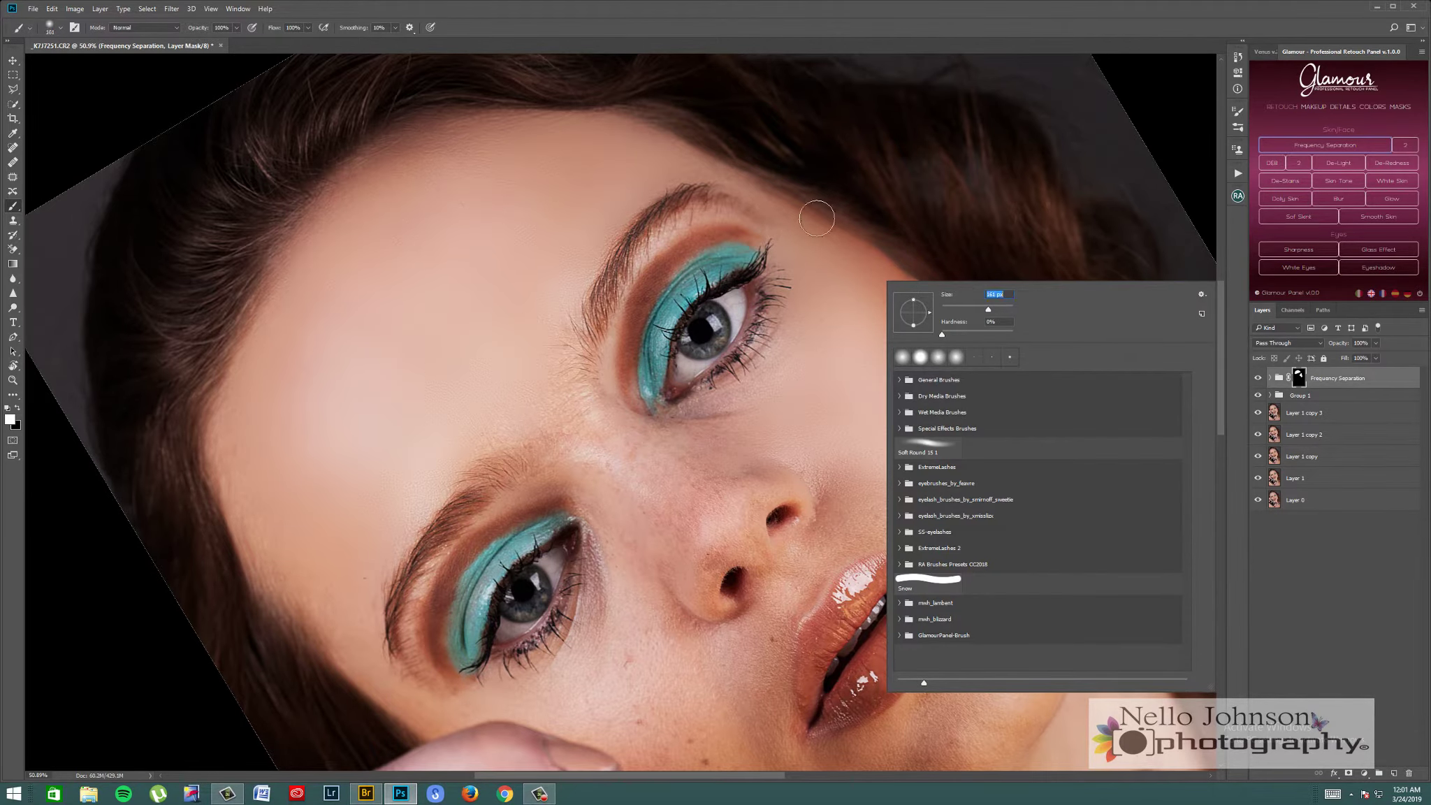
click(828, 255)
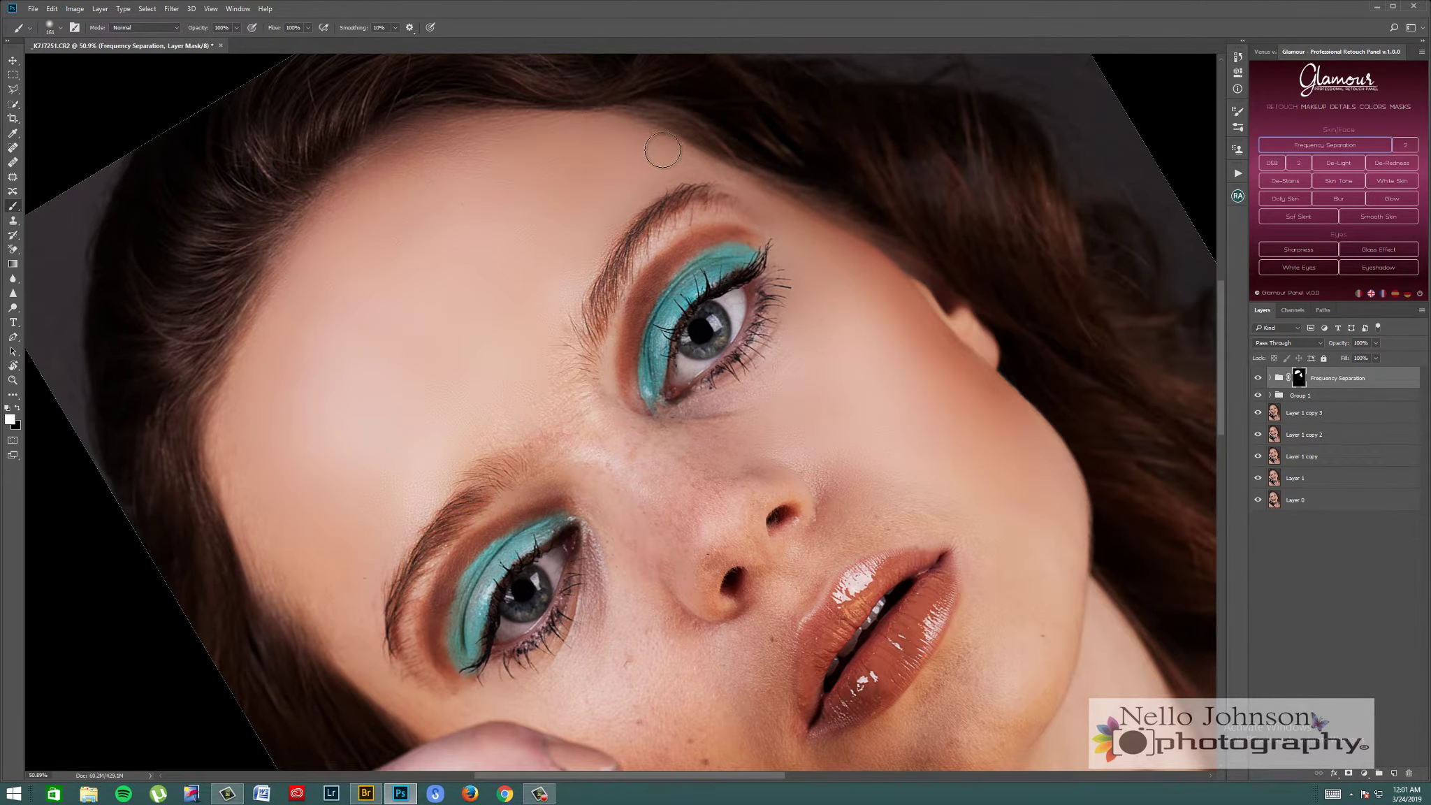
mouse_move(707, 166)
mouse_down()
mouse_move(616, 139)
mouse_move(440, 134)
mouse_move(552, 123)
mouse_up()
mouse_move(547, 419)
mouse_down()
mouse_move(805, 525)
mouse_move(605, 433)
mouse_move(613, 462)
mouse_move(673, 433)
mouse_move(684, 449)
mouse_move(740, 456)
mouse_move(751, 469)
mouse_move(662, 442)
mouse_move(715, 483)
mouse_move(652, 445)
mouse_move(693, 480)
mouse_move(591, 423)
mouse_move(615, 438)
mouse_move(659, 430)
mouse_move(617, 414)
mouse_move(681, 470)
mouse_move(696, 524)
mouse_move(665, 514)
mouse_move(622, 426)
mouse_move(592, 423)
mouse_move(600, 433)
mouse_move(559, 394)
mouse_move(589, 433)
mouse_move(546, 397)
mouse_move(535, 424)
mouse_move(508, 403)
mouse_move(537, 384)
mouse_move(538, 313)
mouse_move(566, 390)
mouse_move(544, 334)
mouse_move(562, 437)
mouse_up()
drag(814, 502, 838, 529)
mouse_move(683, 573)
mouse_down()
mouse_move(702, 530)
mouse_move(709, 585)
mouse_move(732, 480)
mouse_move(751, 540)
mouse_move(739, 433)
mouse_move(768, 479)
mouse_move(736, 440)
mouse_move(761, 467)
mouse_move(709, 439)
mouse_move(748, 447)
mouse_move(742, 426)
mouse_move(805, 475)
mouse_move(832, 536)
mouse_move(824, 526)
mouse_move(883, 512)
mouse_move(825, 518)
mouse_move(828, 540)
mouse_move(848, 524)
mouse_move(965, 527)
mouse_move(862, 510)
mouse_move(787, 564)
mouse_move(790, 606)
mouse_move(763, 675)
mouse_move(715, 691)
mouse_move(681, 629)
mouse_move(758, 624)
mouse_move(750, 599)
mouse_move(738, 638)
mouse_move(701, 581)
mouse_move(716, 597)
mouse_move(699, 491)
mouse_move(707, 521)
mouse_move(662, 535)
mouse_move(687, 525)
mouse_move(656, 485)
mouse_move(696, 461)
mouse_move(688, 432)
mouse_move(725, 406)
mouse_move(694, 403)
mouse_move(726, 405)
mouse_move(794, 347)
mouse_move(800, 252)
mouse_move(783, 230)
mouse_move(732, 224)
mouse_move(660, 250)
mouse_up()
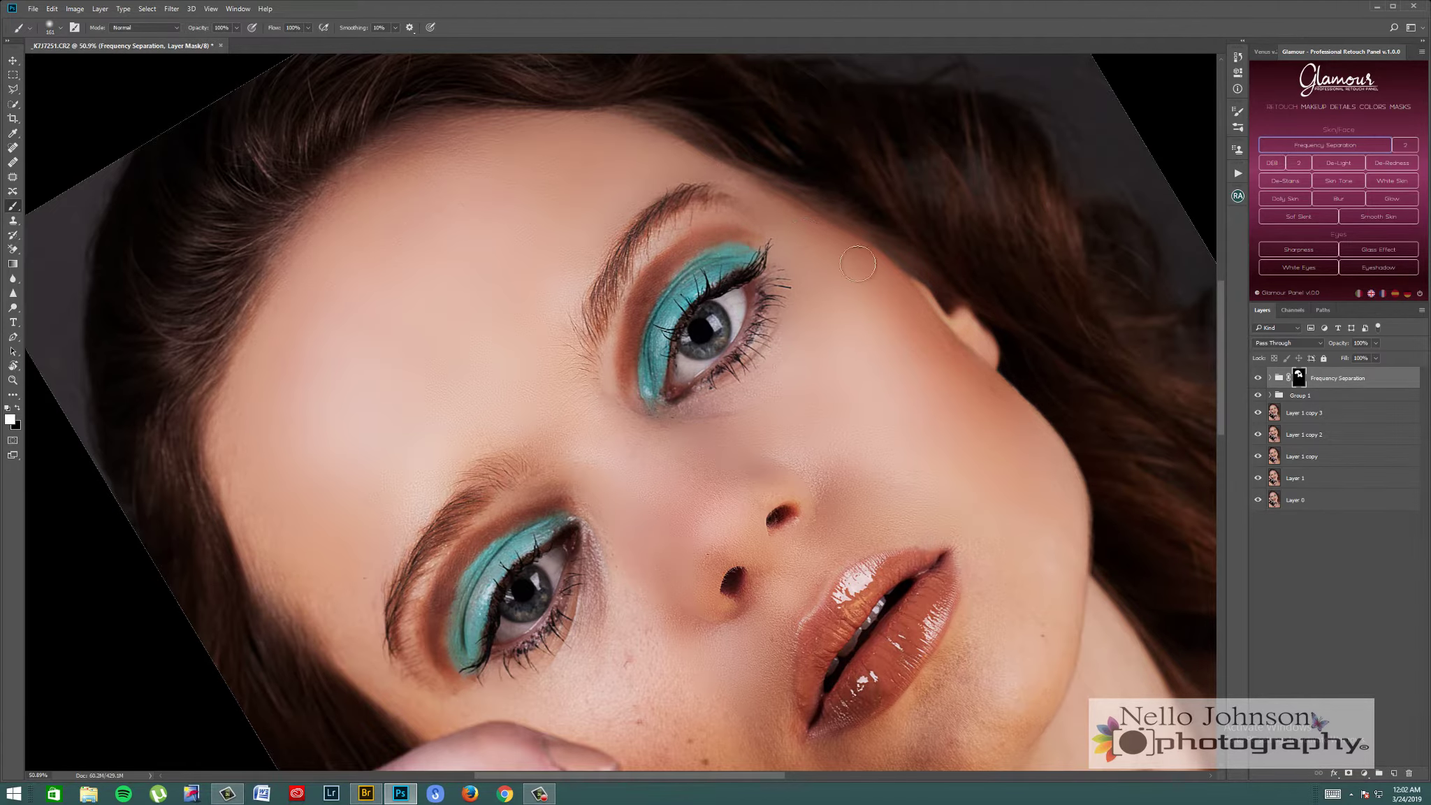
- Paint the smoothing effect over the chin, jaw, the cheek above the camera and the skin around the eye
drag(1218, 334, 1234, 398)
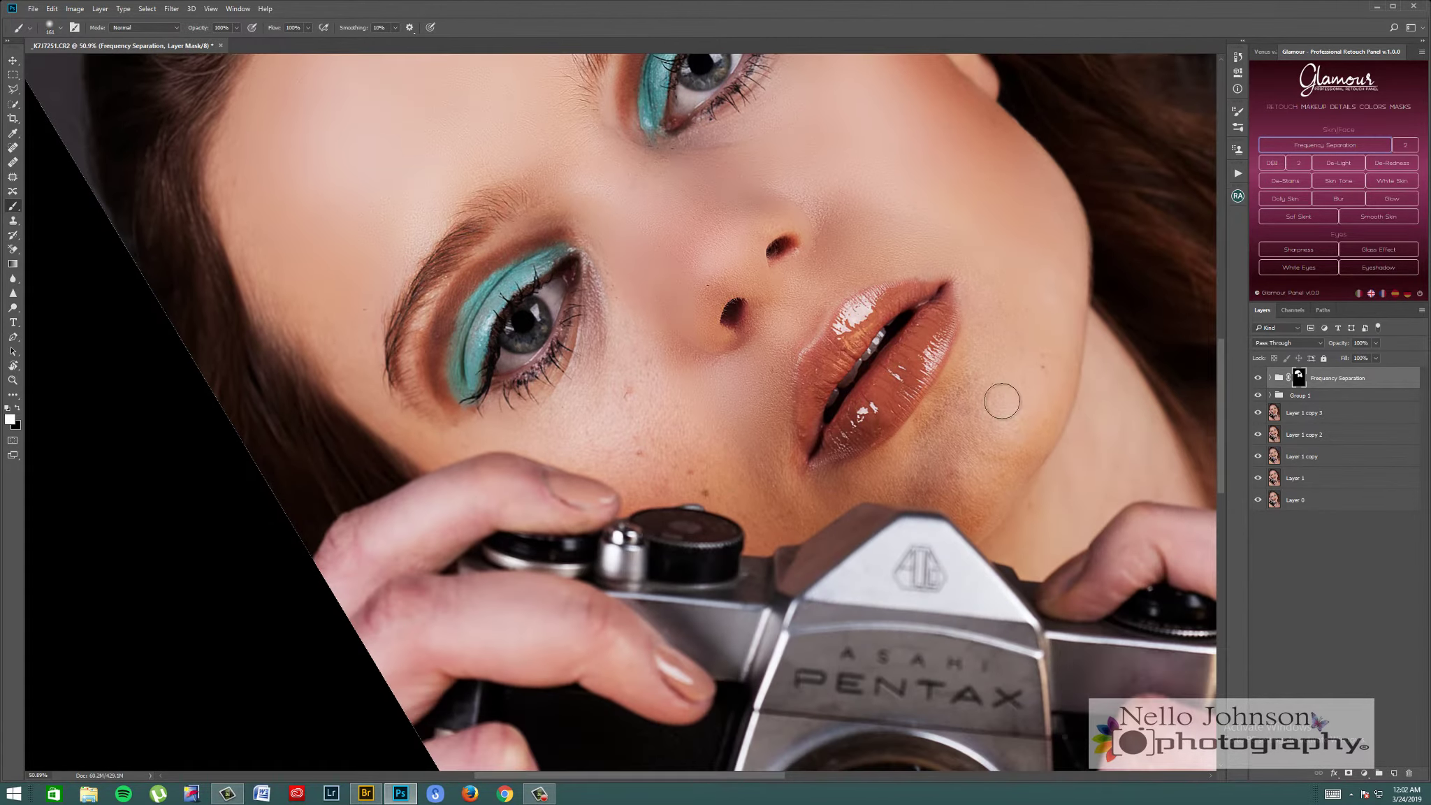
mouse_move(948, 451)
mouse_down()
mouse_move(1004, 452)
mouse_move(971, 480)
mouse_move(1008, 427)
mouse_move(981, 299)
mouse_move(1011, 311)
mouse_move(1034, 295)
mouse_move(988, 241)
mouse_move(1025, 254)
mouse_move(1055, 299)
mouse_move(1063, 373)
mouse_move(1047, 211)
mouse_up()
mouse_move(637, 427)
mouse_down()
mouse_move(625, 371)
mouse_move(603, 435)
mouse_move(664, 479)
mouse_move(700, 454)
mouse_move(796, 516)
mouse_move(742, 396)
mouse_move(760, 392)
mouse_move(750, 486)
mouse_move(647, 456)
mouse_move(640, 470)
mouse_move(543, 430)
mouse_move(385, 419)
mouse_up()
mouse_move(326, 344)
mouse_down()
mouse_move(329, 285)
mouse_move(364, 319)
mouse_move(377, 275)
mouse_move(466, 157)
mouse_up()
mouse_move(557, 412)
mouse_down()
mouse_move(695, 451)
mouse_move(713, 483)
mouse_move(767, 432)
mouse_move(778, 374)
mouse_move(770, 388)
mouse_move(688, 359)
mouse_move(703, 304)
mouse_move(717, 286)
mouse_move(760, 308)
mouse_move(796, 215)
mouse_up()
- Return the rotated canvas view to upright and switch to the Crop tool
scroll(1220, 361, up, 5)
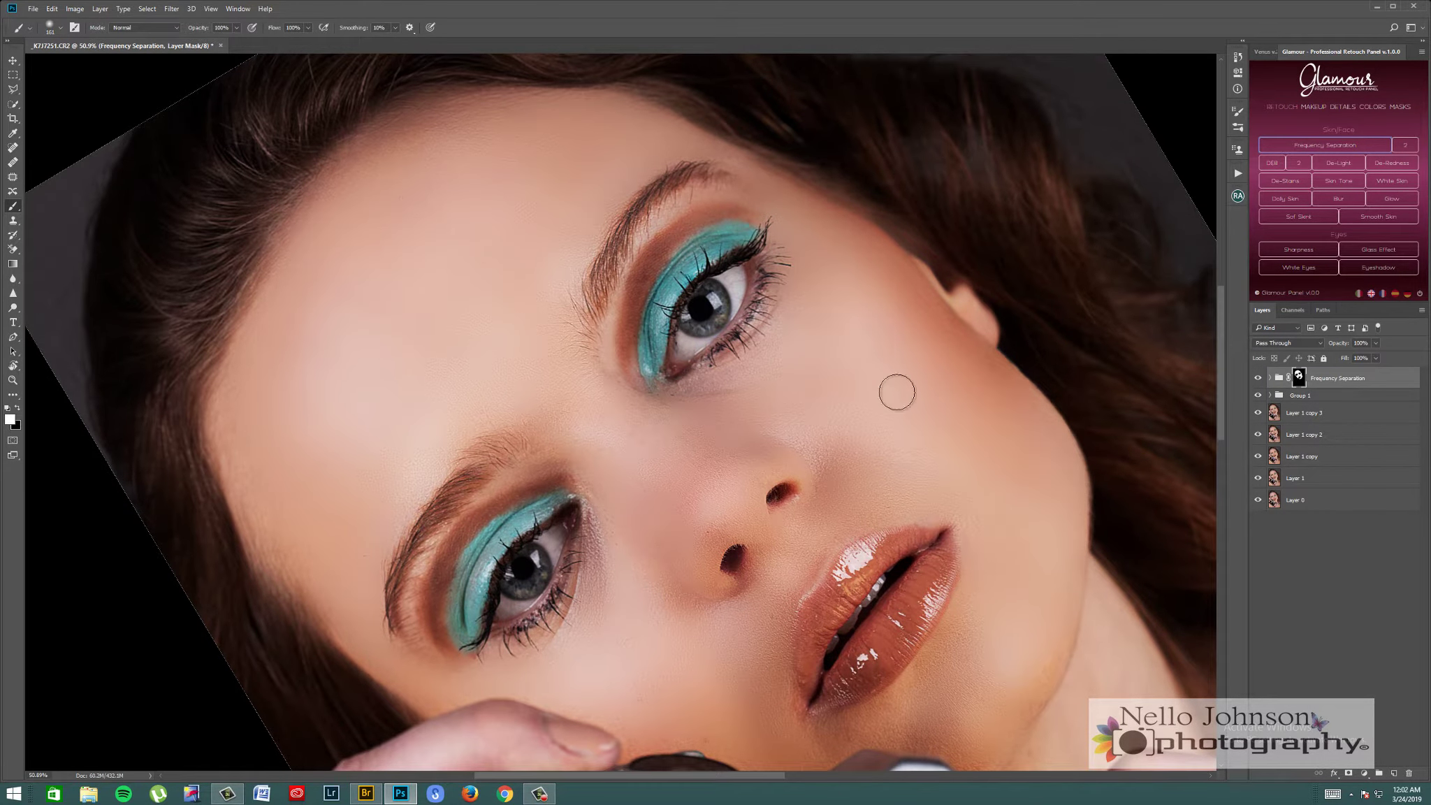
mouse_move(896, 391)
mouse_down()
mouse_move(868, 460)
mouse_move(1005, 453)
mouse_move(1065, 431)
mouse_move(1128, 369)
mouse_move(997, 407)
mouse_move(933, 313)
mouse_move(933, 347)
mouse_up()
click(9, 380)
click(13, 120)
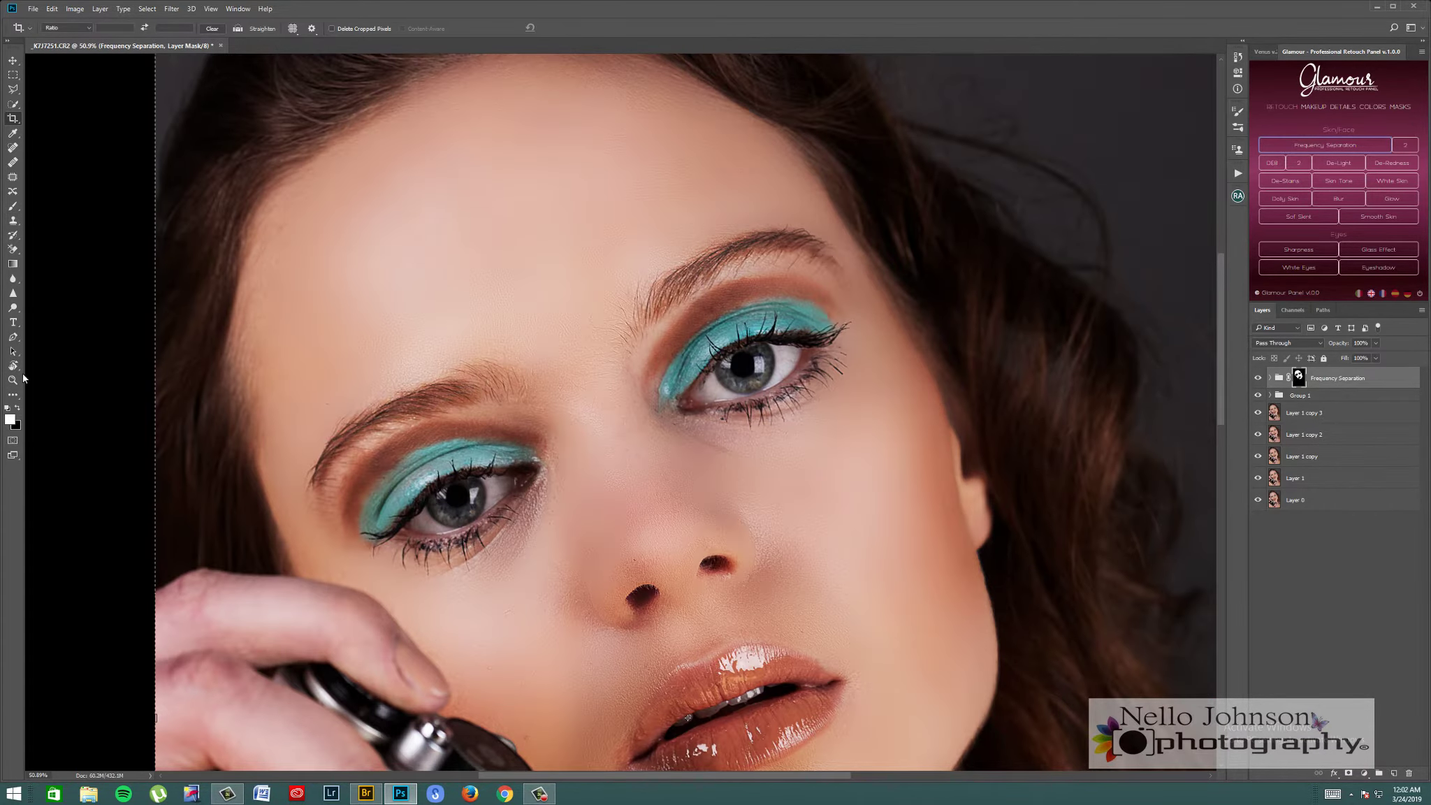
- Compare the portrait with and without the Frequency Separation group and lower the group's opacity to 67%
click(1257, 379)
click(1256, 379)
click(13, 380)
drag(447, 262, 423, 267)
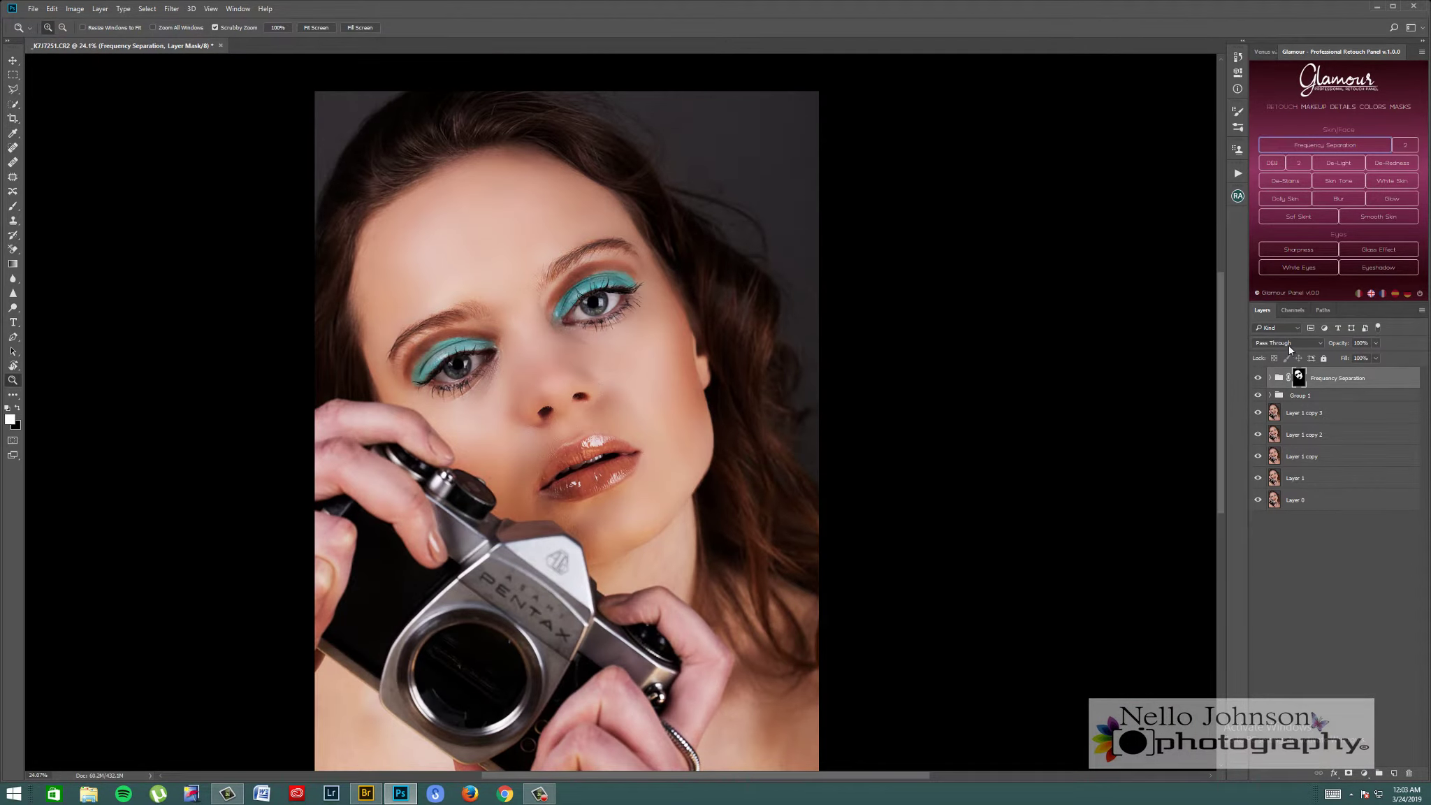
drag(1375, 343, 1361, 357)
drag(546, 230, 610, 238)
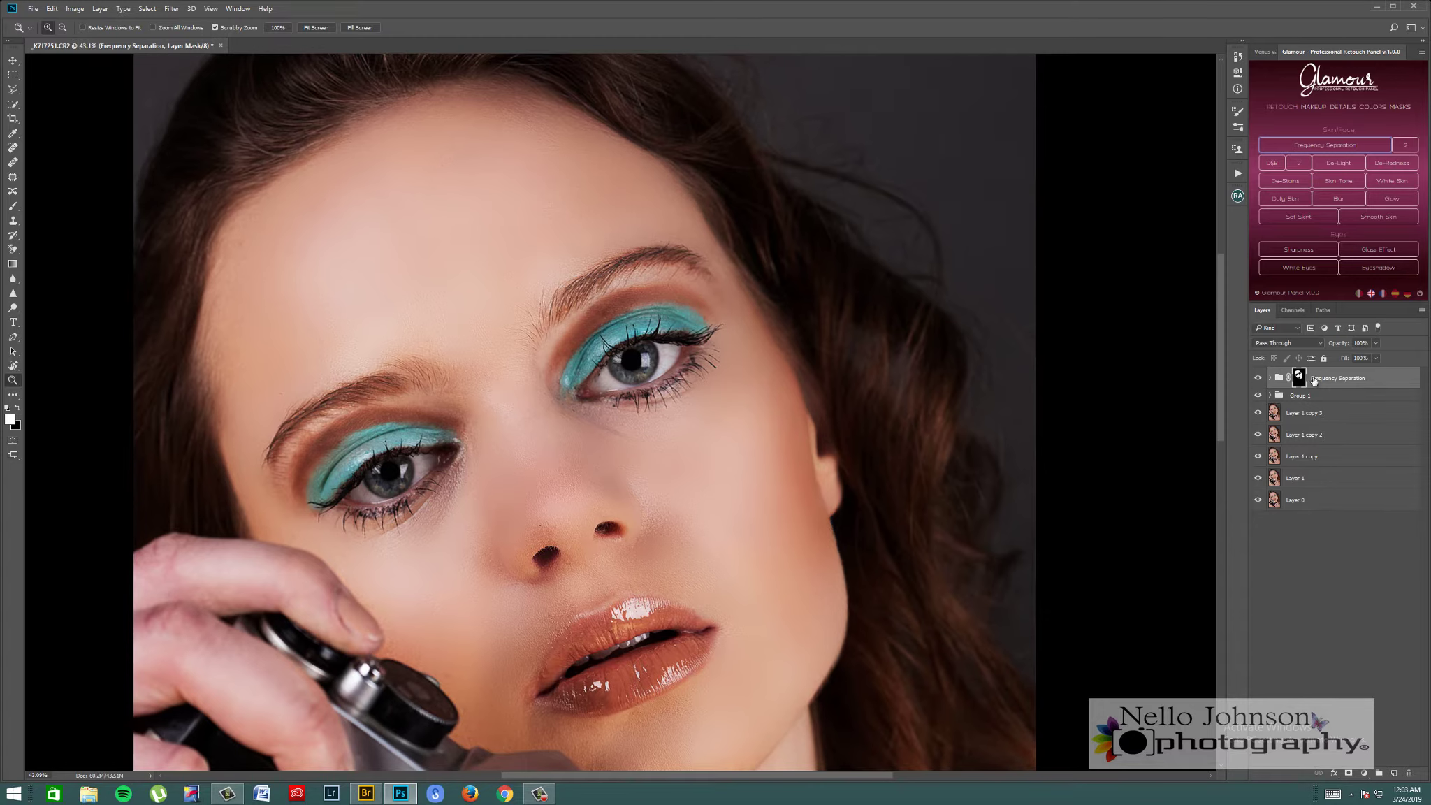
click(1375, 343)
drag(1356, 355, 1365, 357)
click(316, 28)
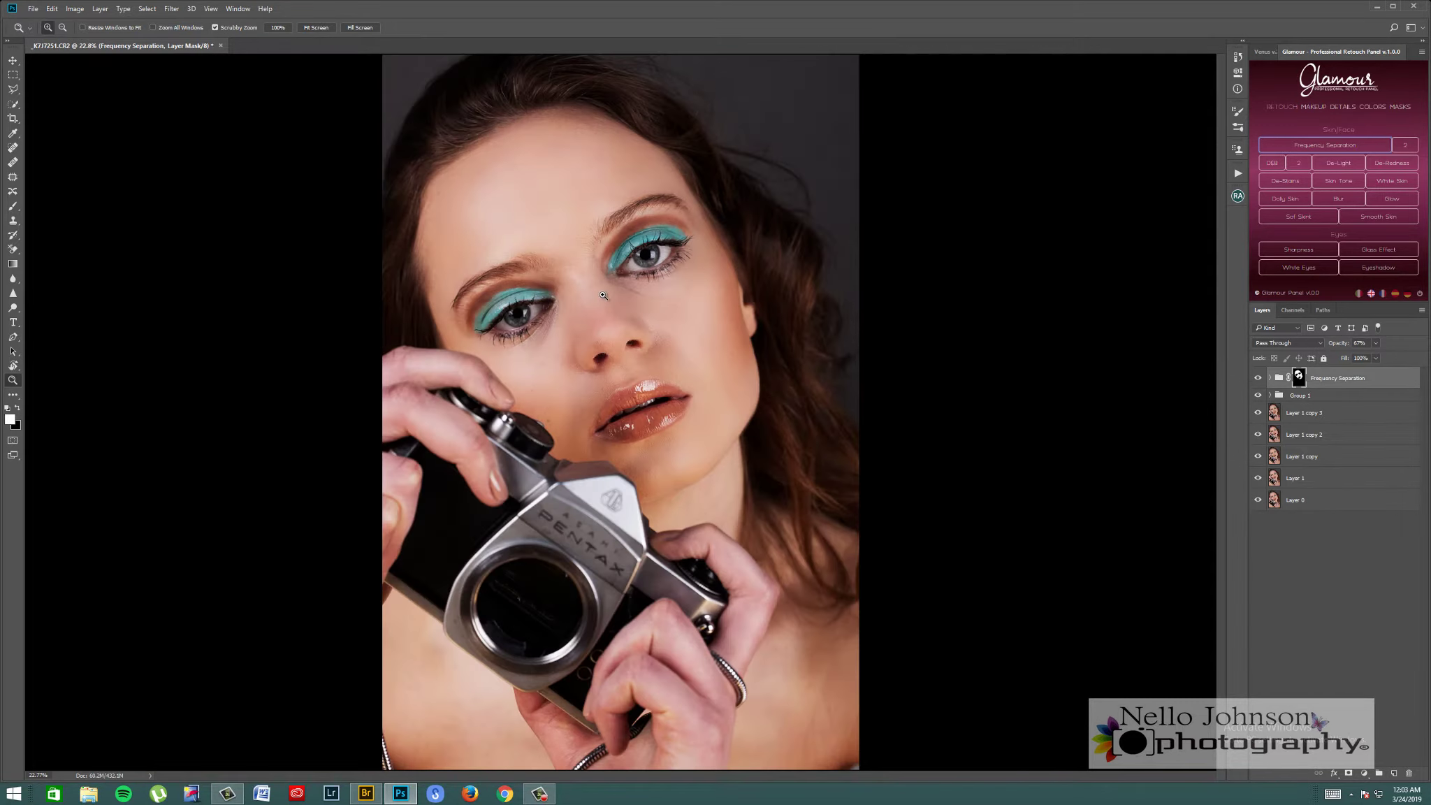
- Examine the smoothed skin on the forehead, cheeks and nose at close range and in the full portrait
drag(654, 264, 685, 265)
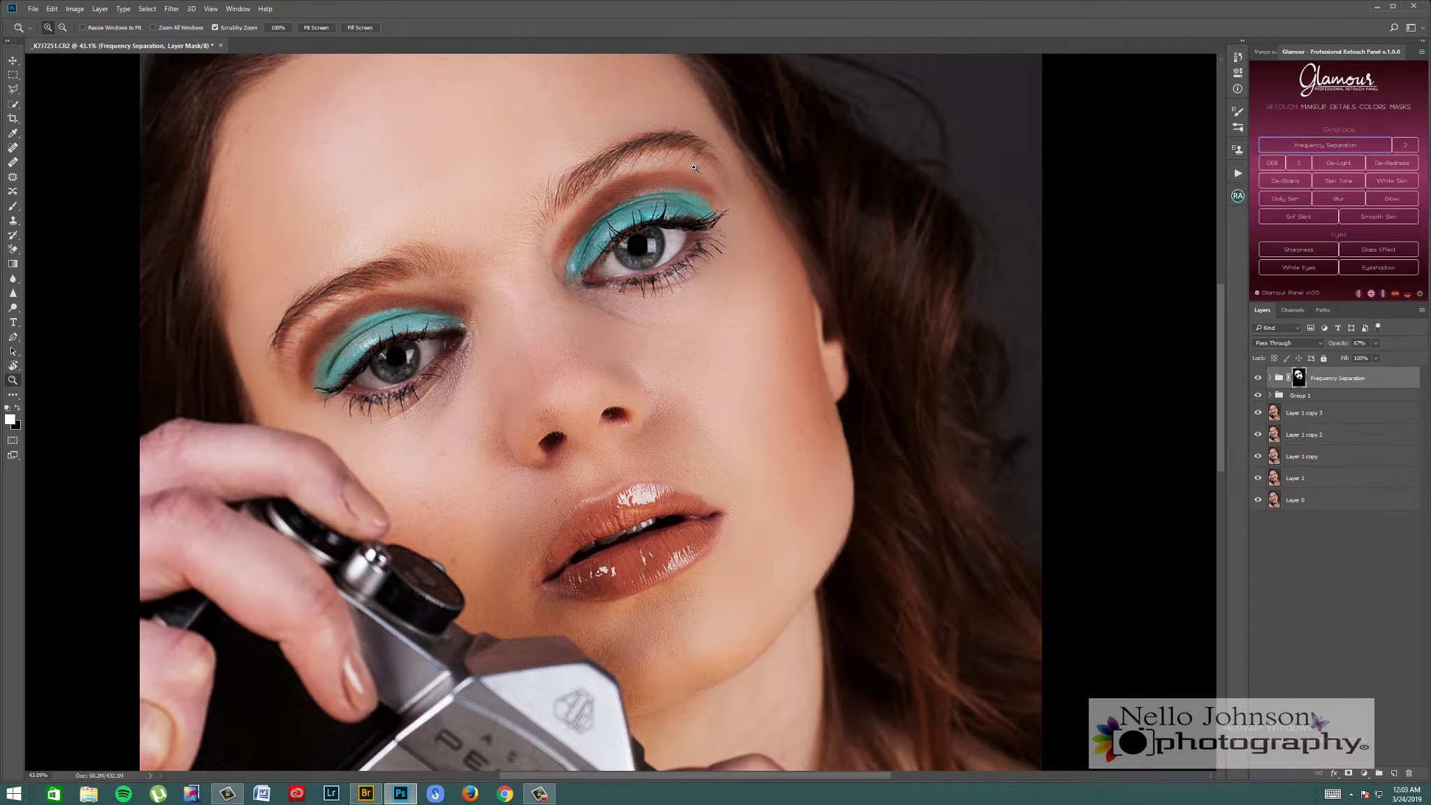
scroll(694, 167, up, 3)
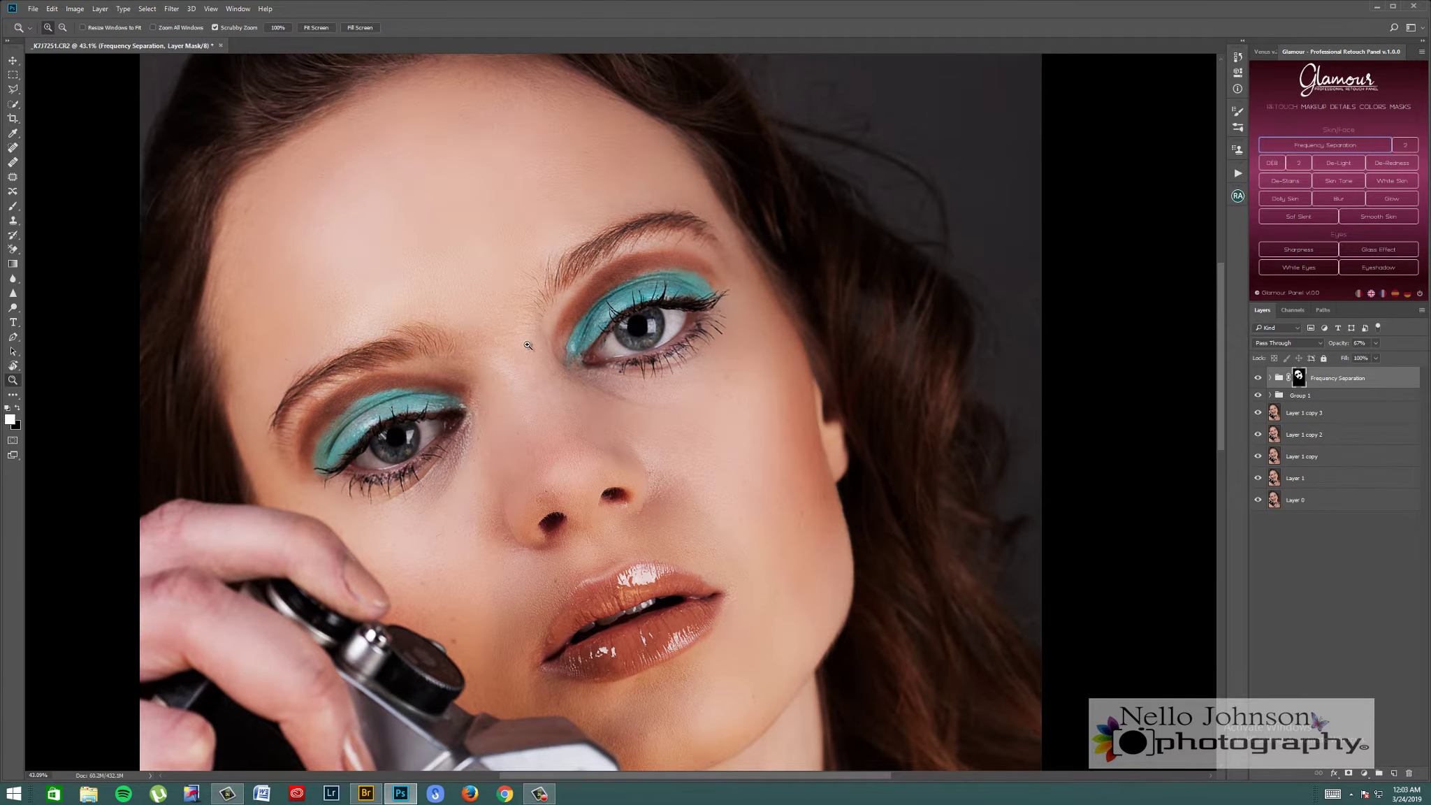
scroll(527, 346, down, 4)
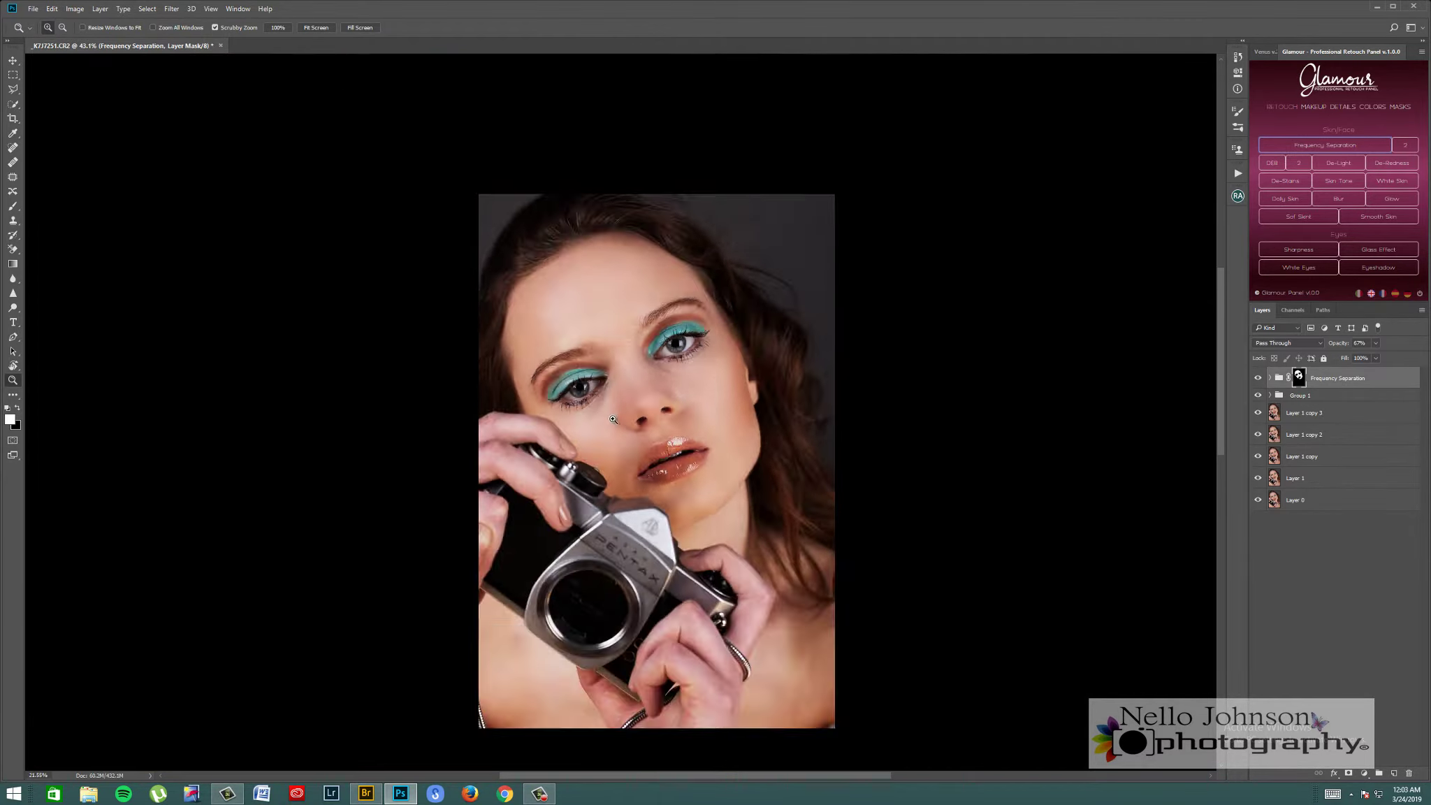
scroll(612, 420, down, 1)
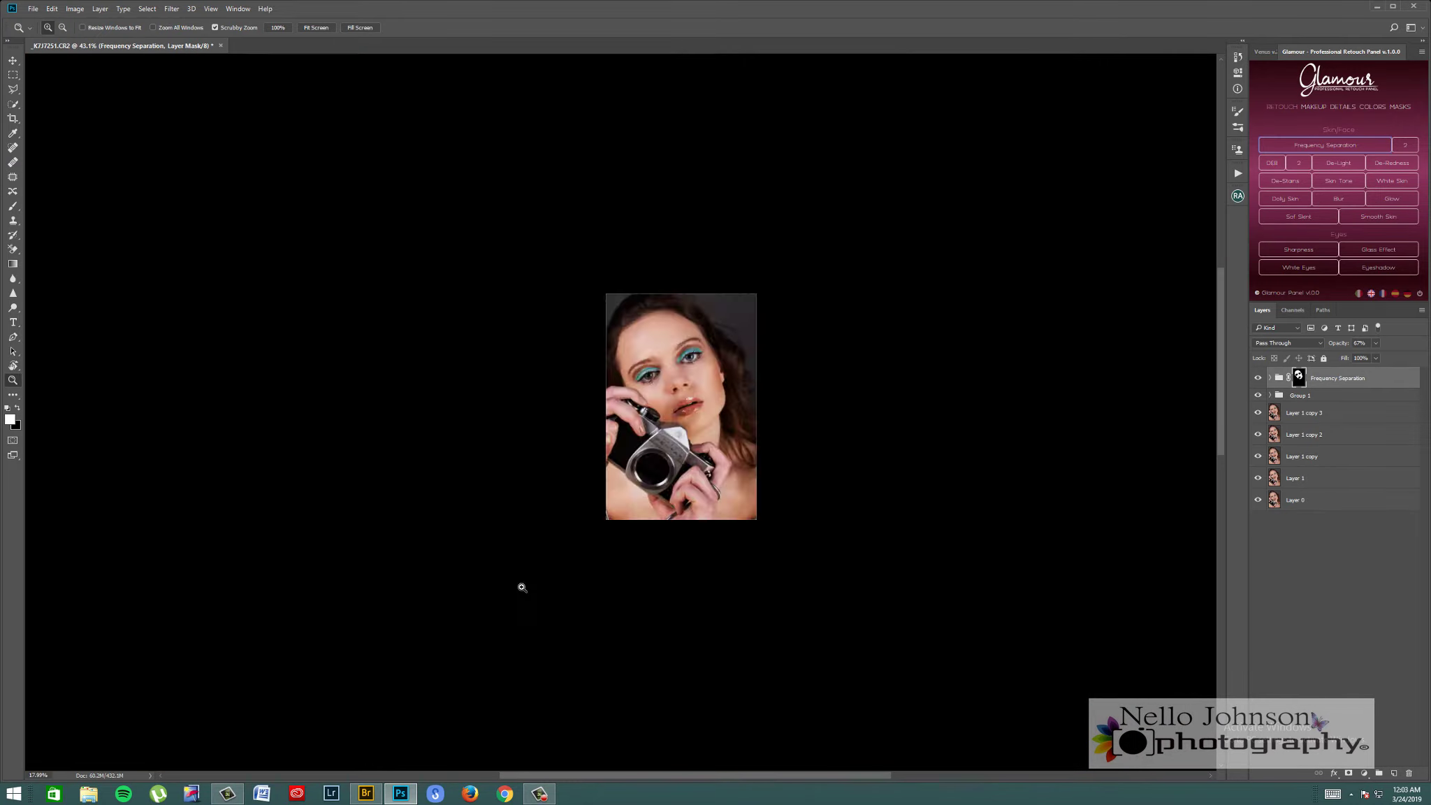
scroll(692, 421, up, 4)
scroll(692, 421, down, 3)
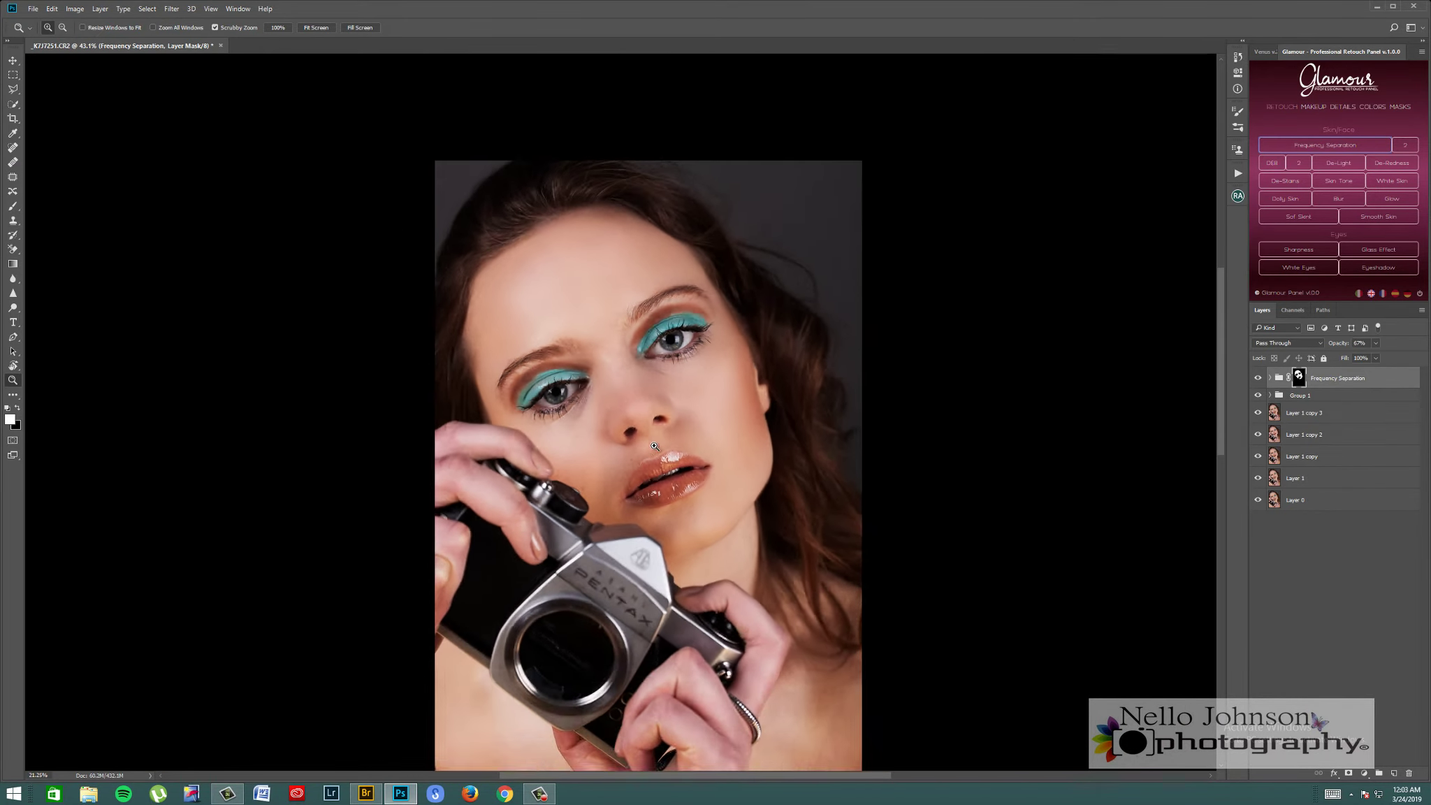
scroll(645, 452, down, 1)
scroll(645, 452, up, 3)
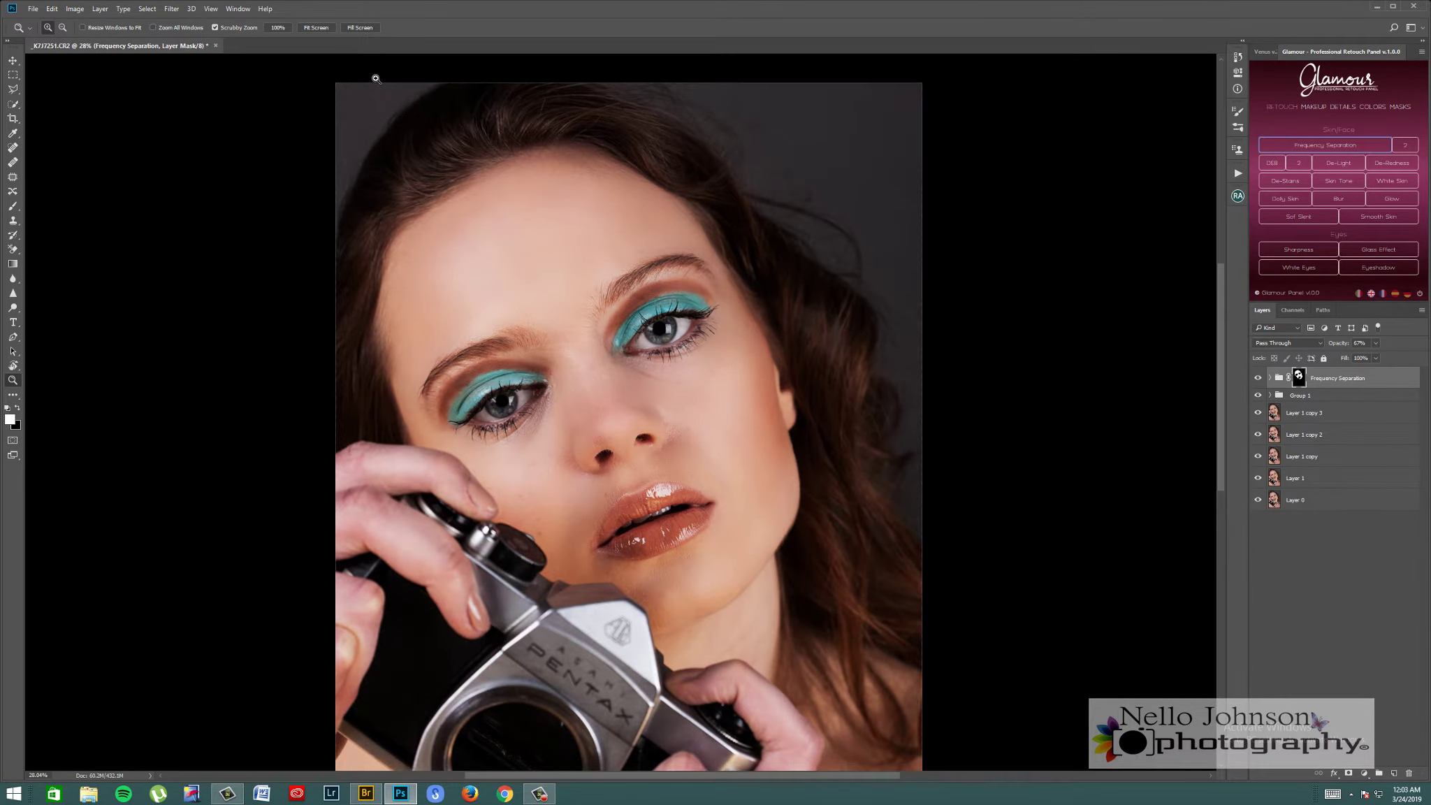
scroll(594, 354, up, 2)
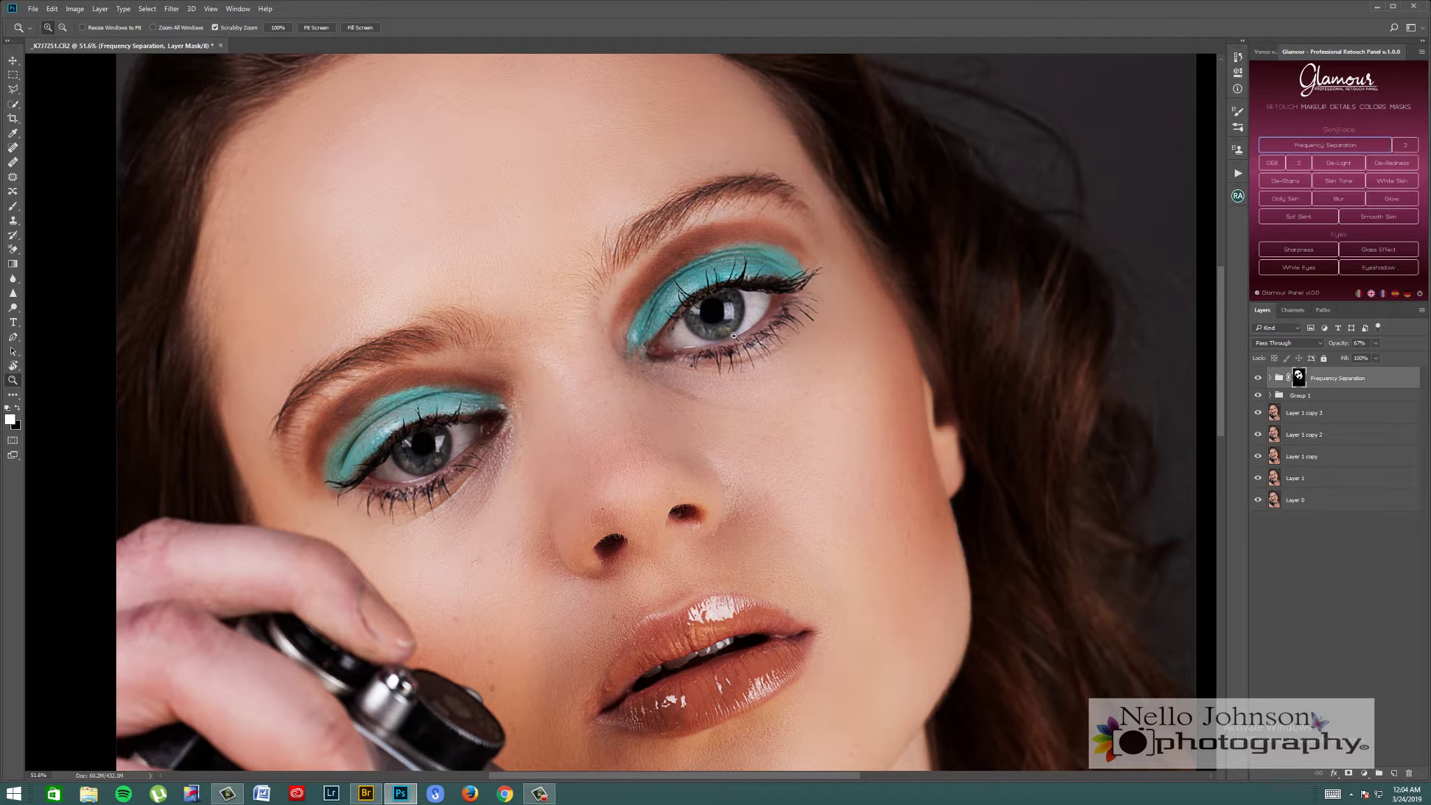
scroll(724, 316, up, 1)
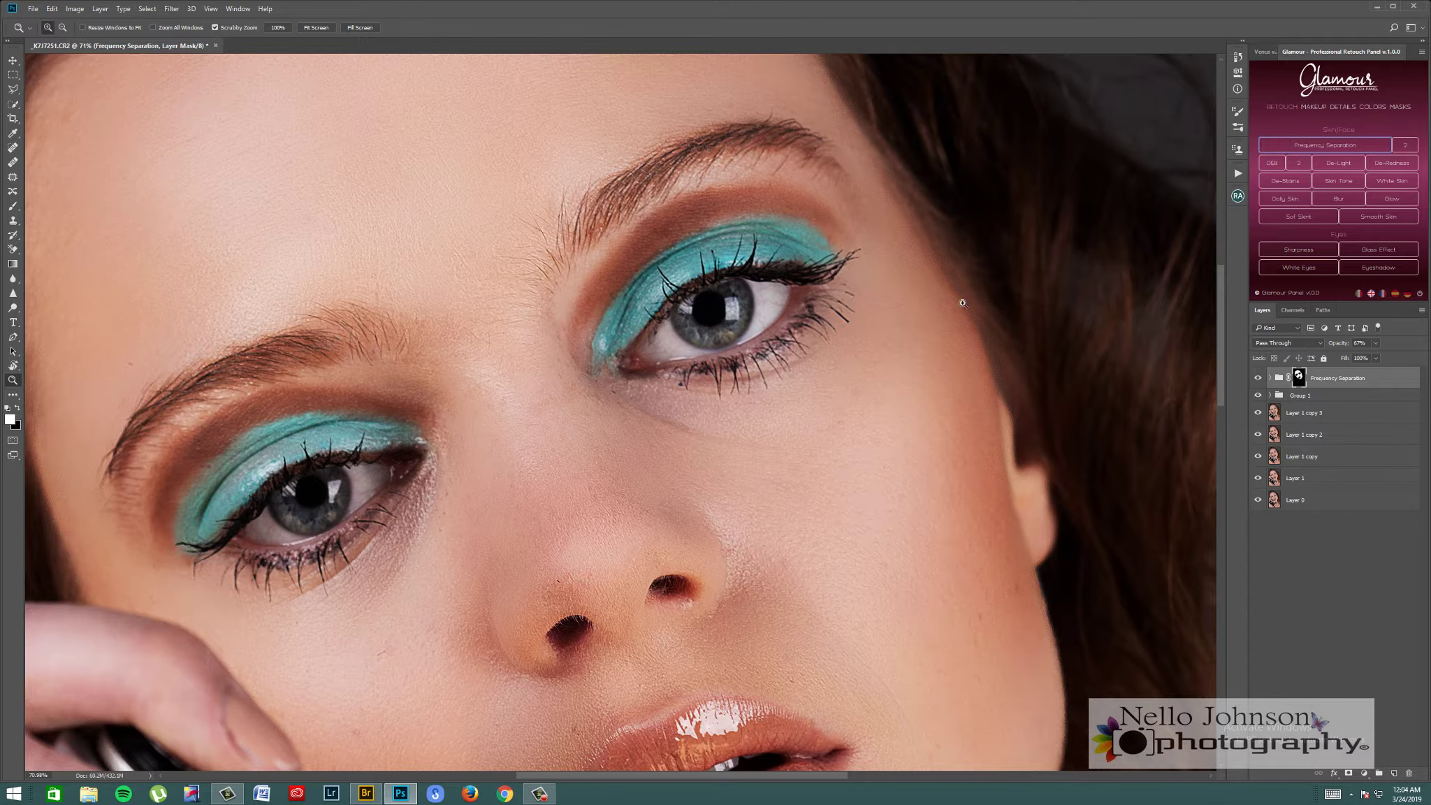
scroll(795, 312, down, 5)
scroll(772, 295, up, 4)
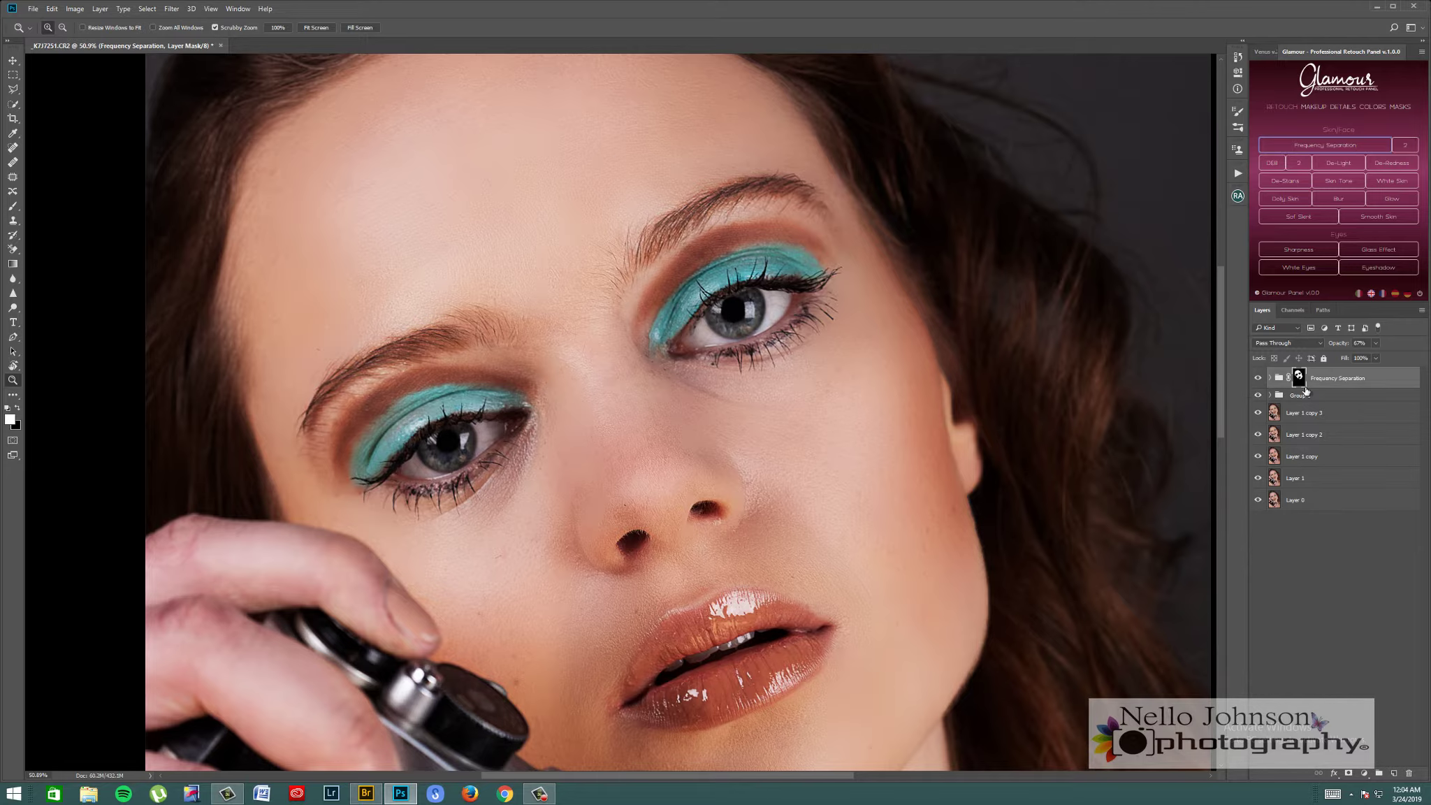
click(318, 31)
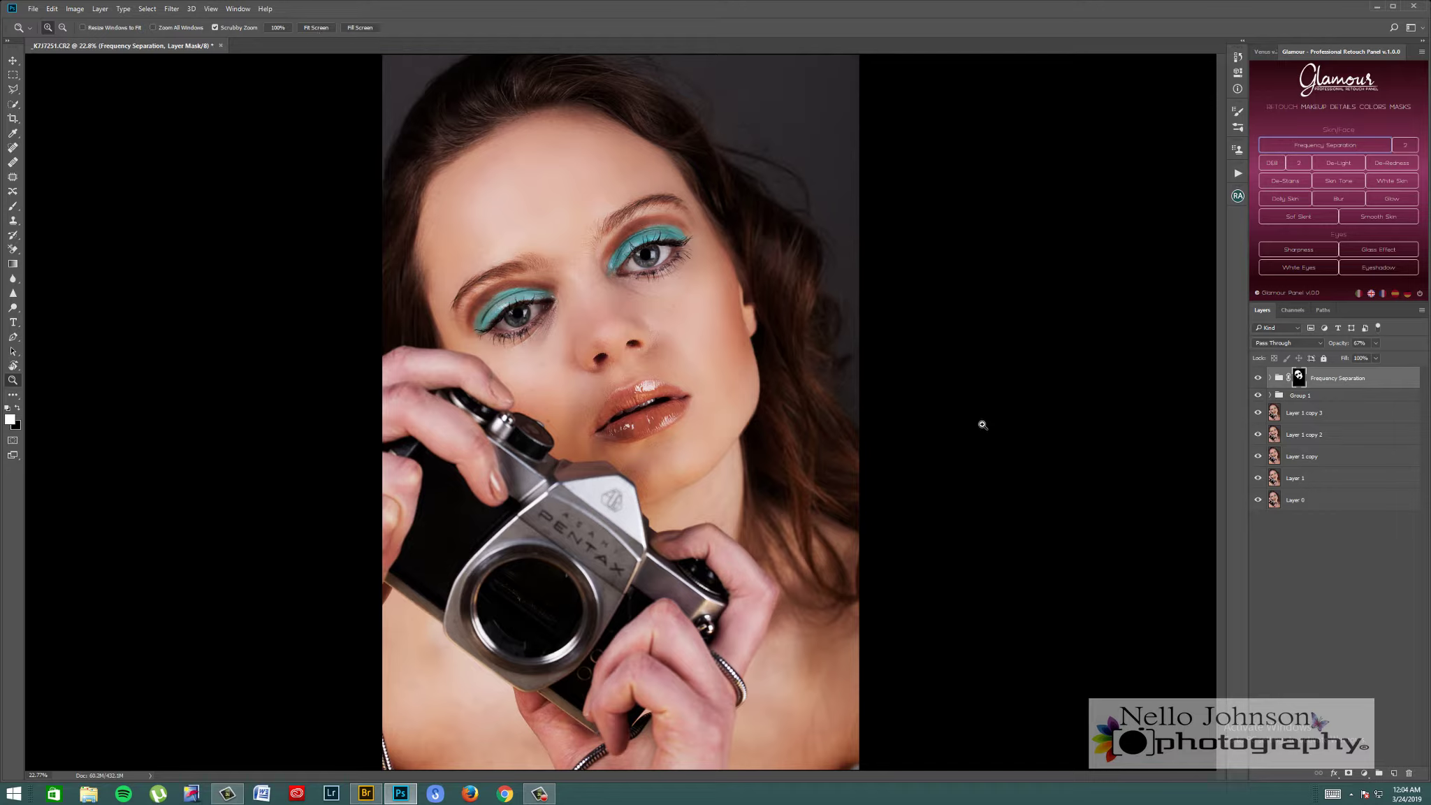
- Add a Curves adjustment layer above the Frequency Separation group
click(1365, 773)
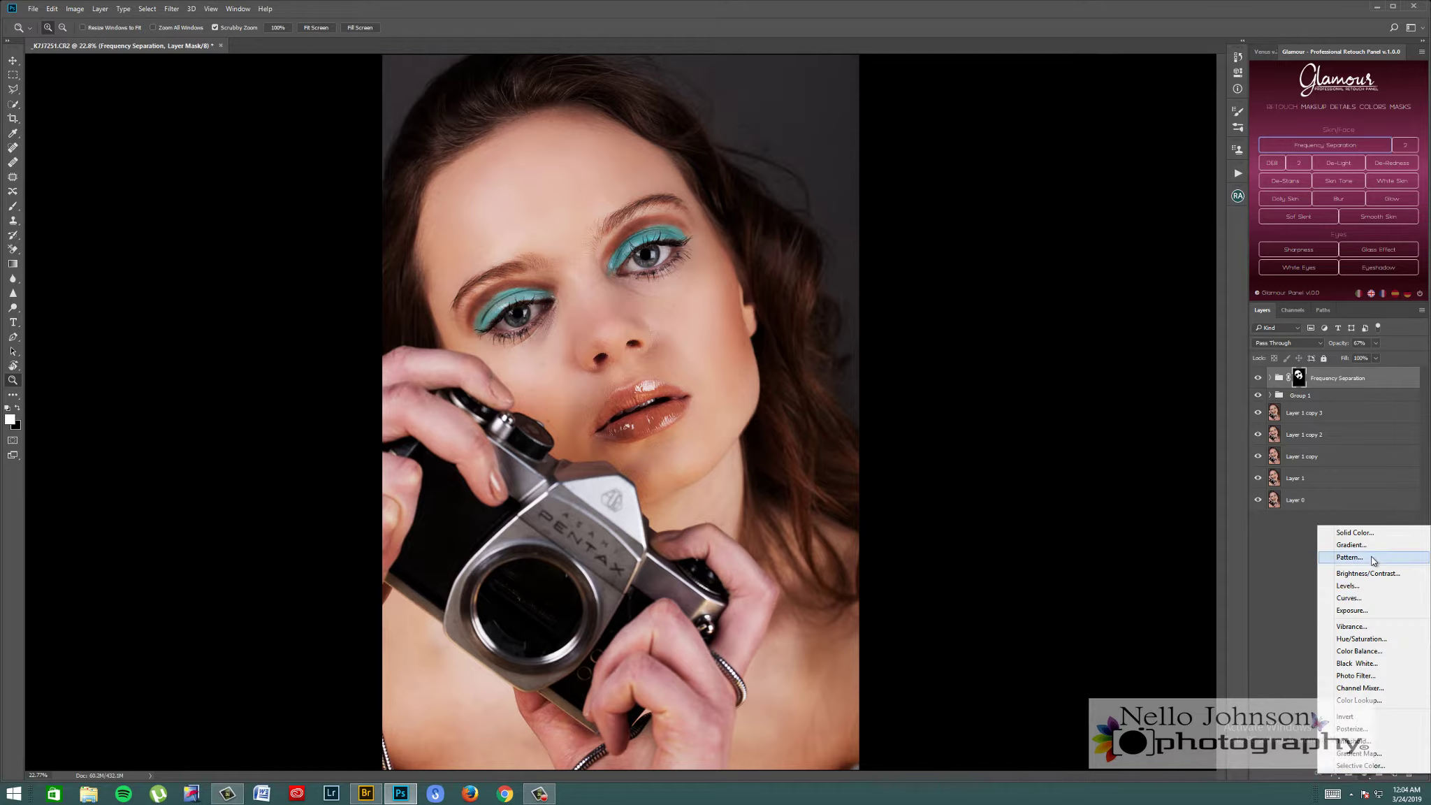
click(1348, 596)
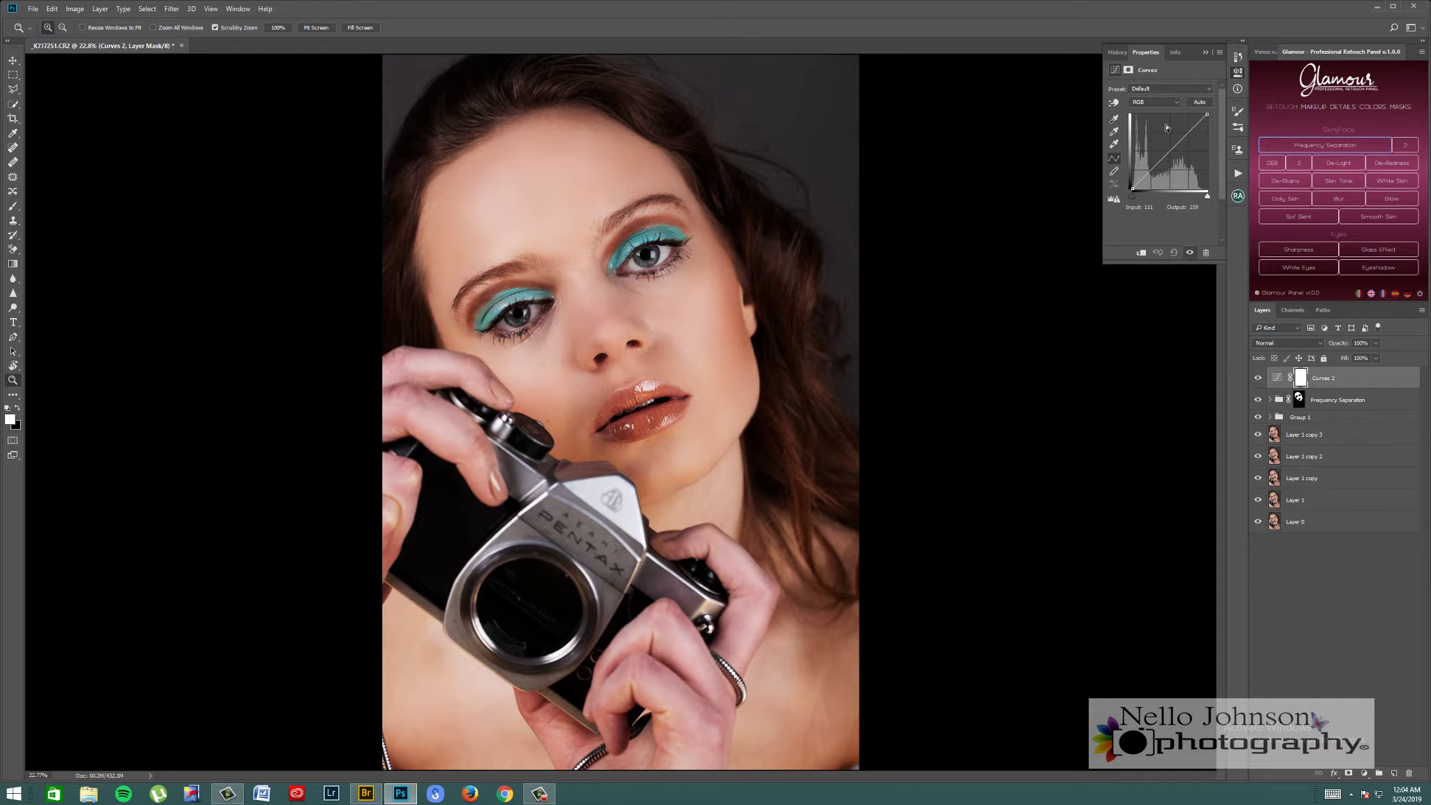
- Try an S-shaped curve on the Green channel with lowered shadows and raised highlights
click(1158, 102)
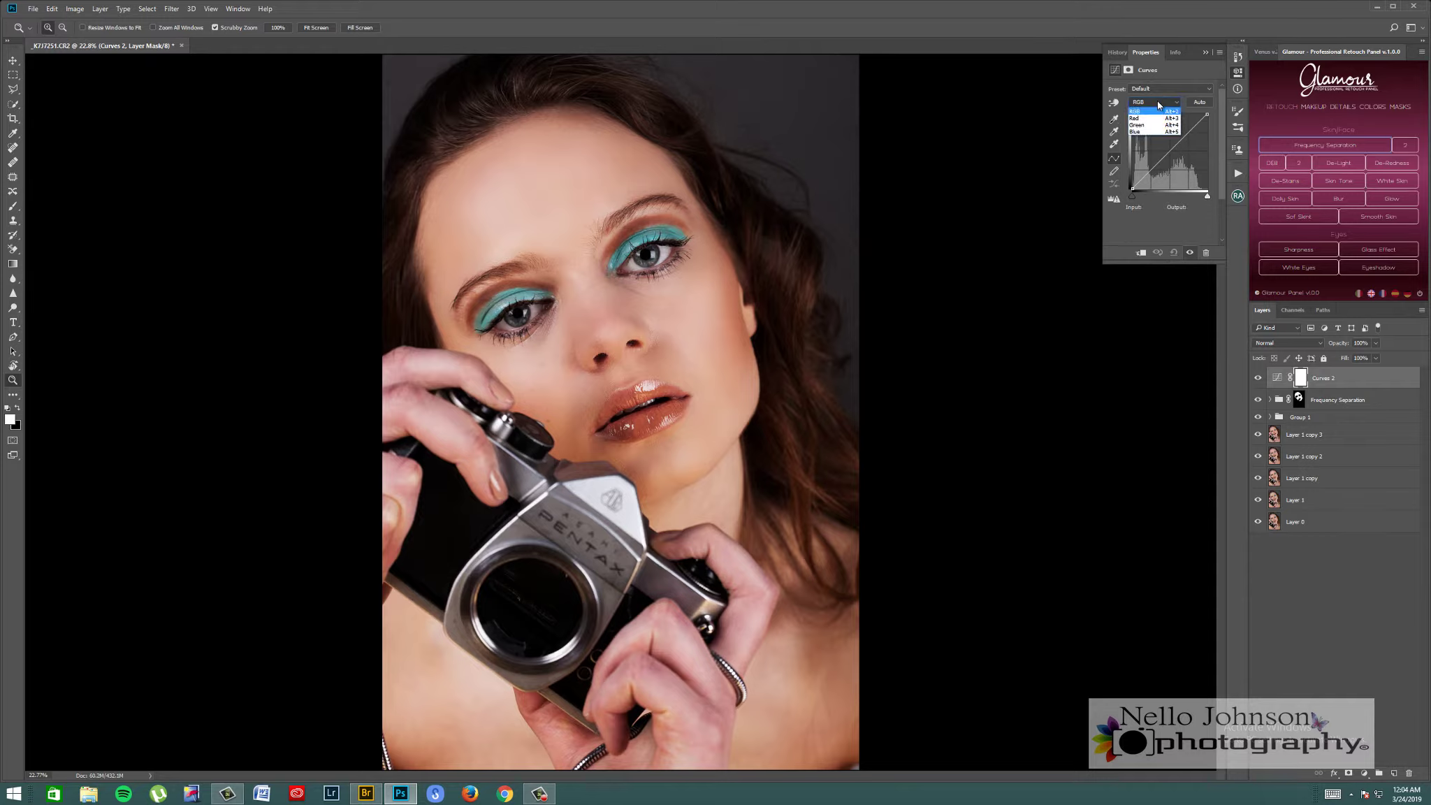
click(1139, 125)
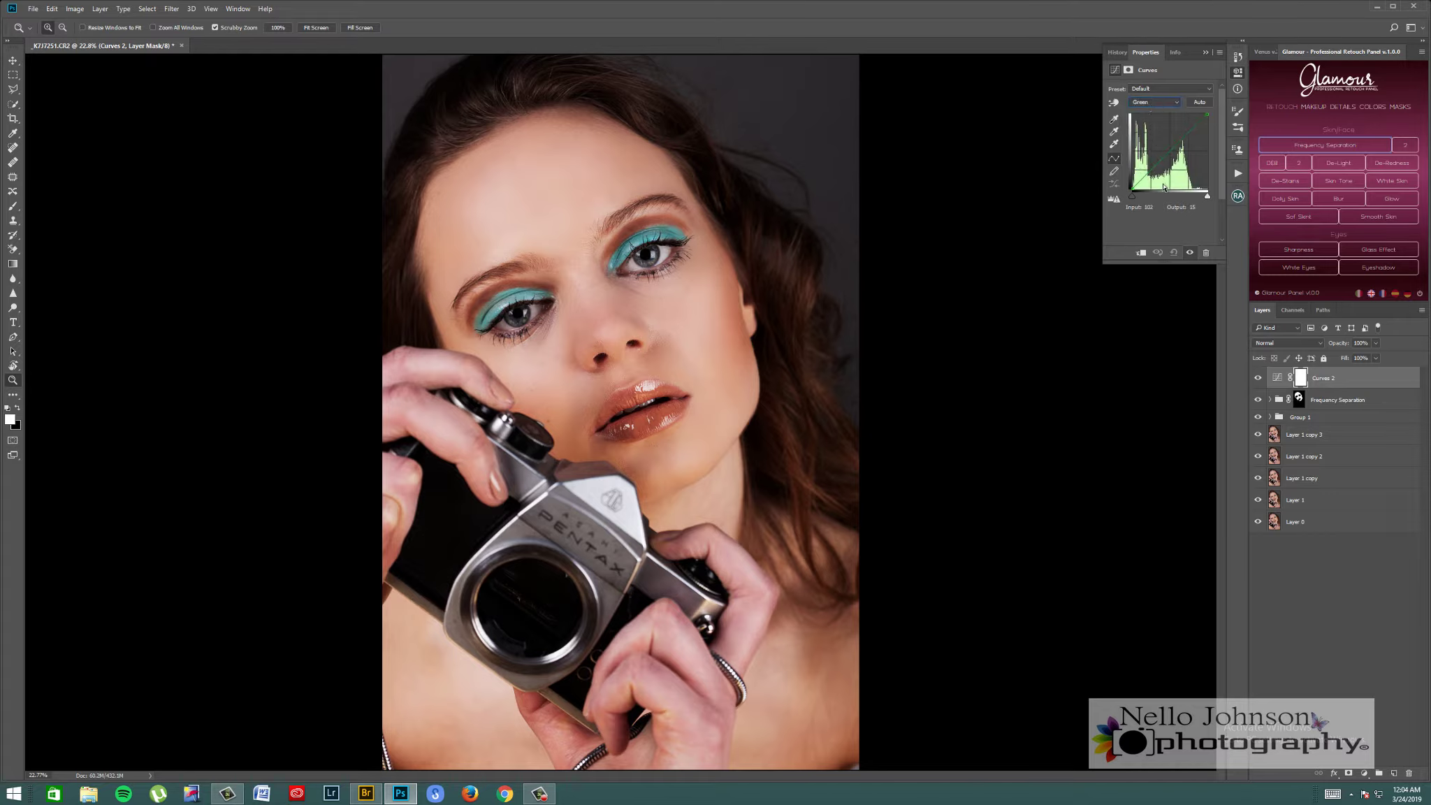
drag(1148, 172, 1188, 129)
click(1153, 102)
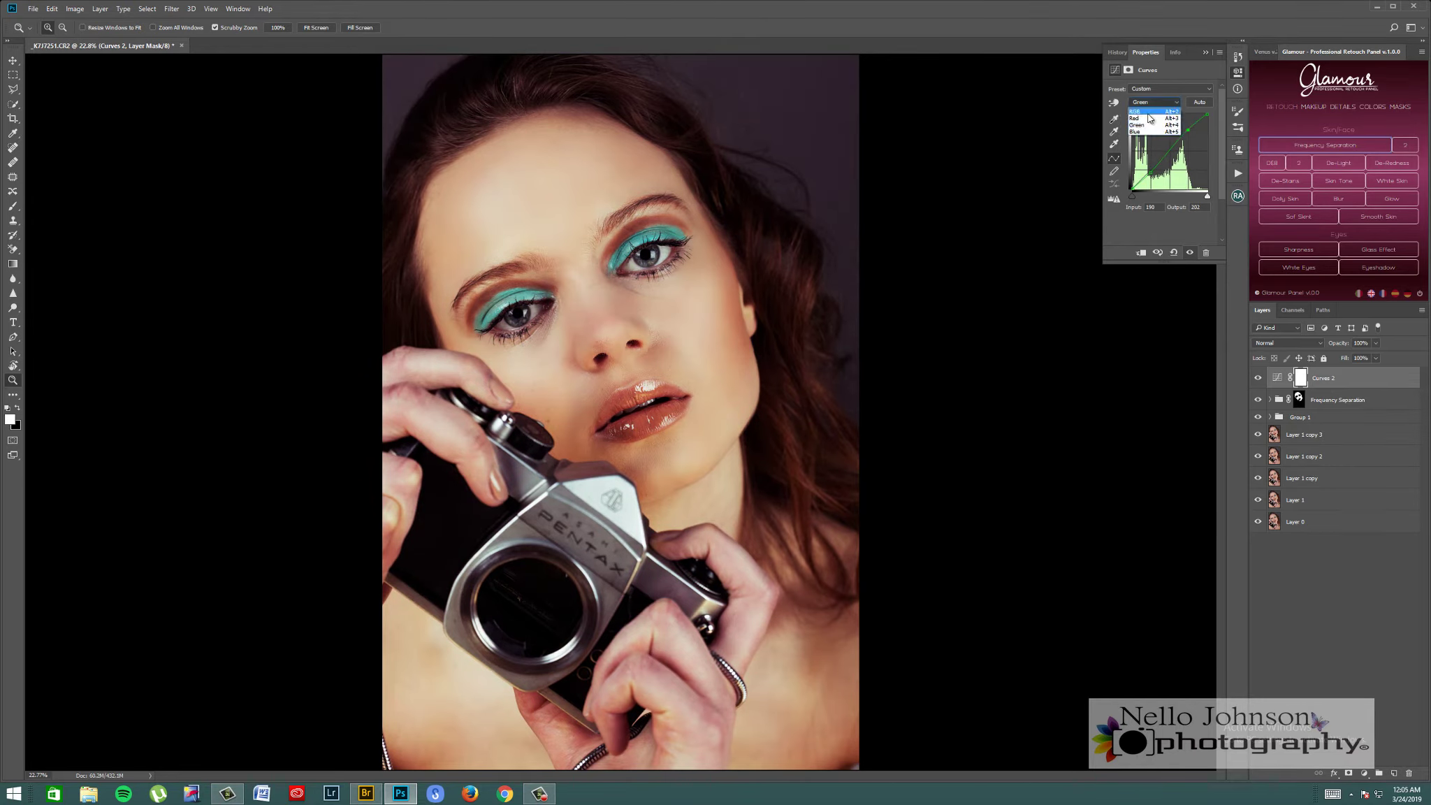
click(1148, 125)
- Try lowering the shadows and raising the highlights on the Blue channel curve
click(1158, 102)
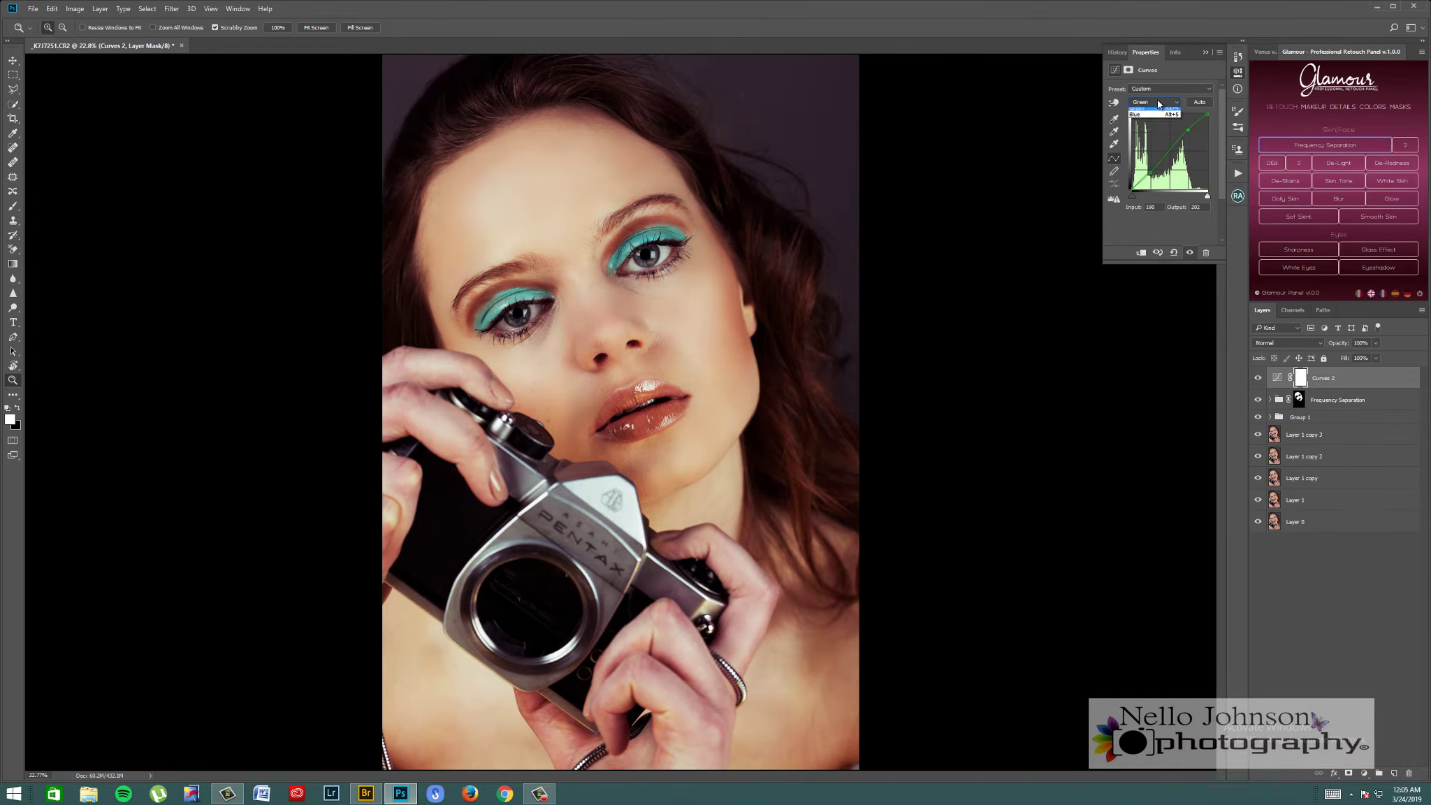
click(1143, 114)
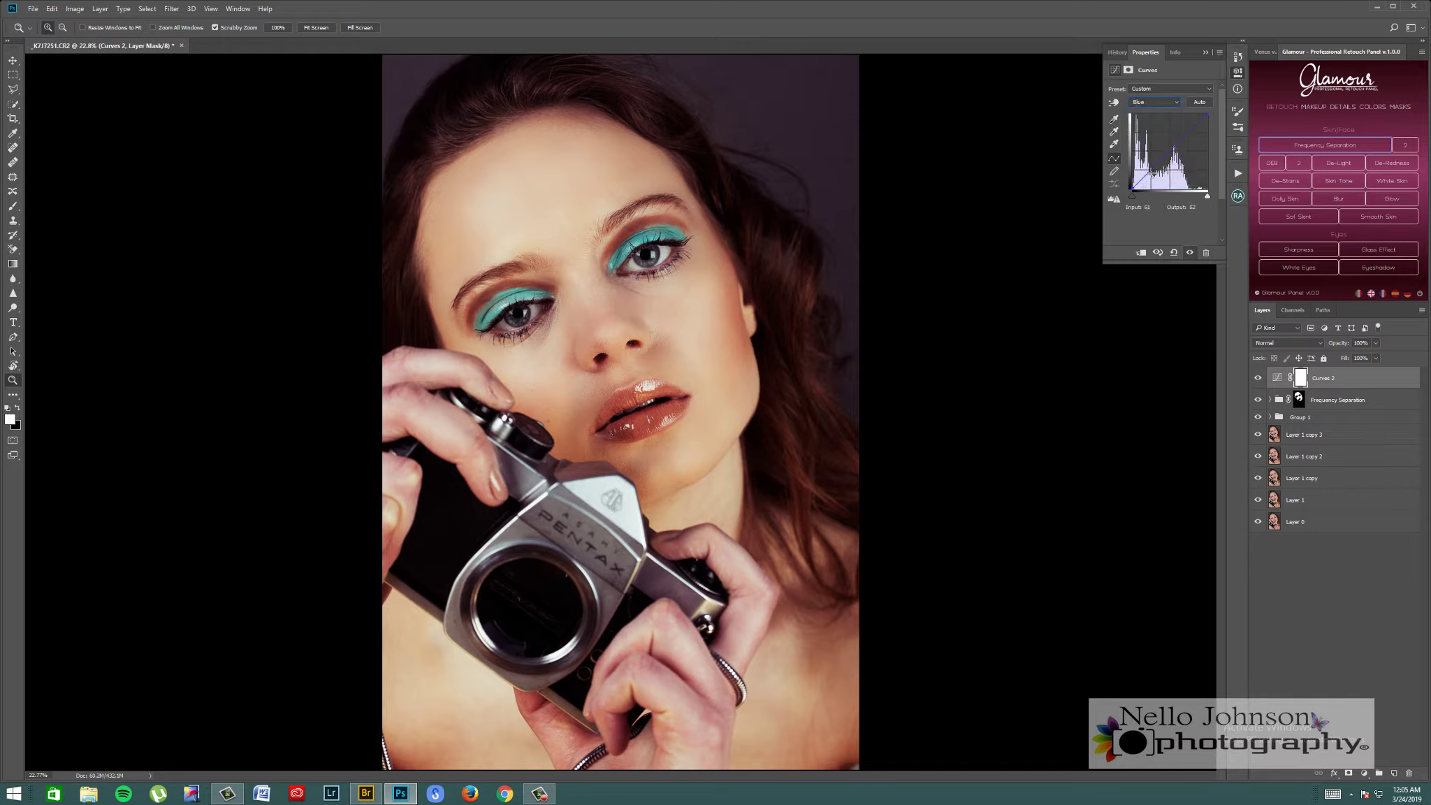
click(1151, 172)
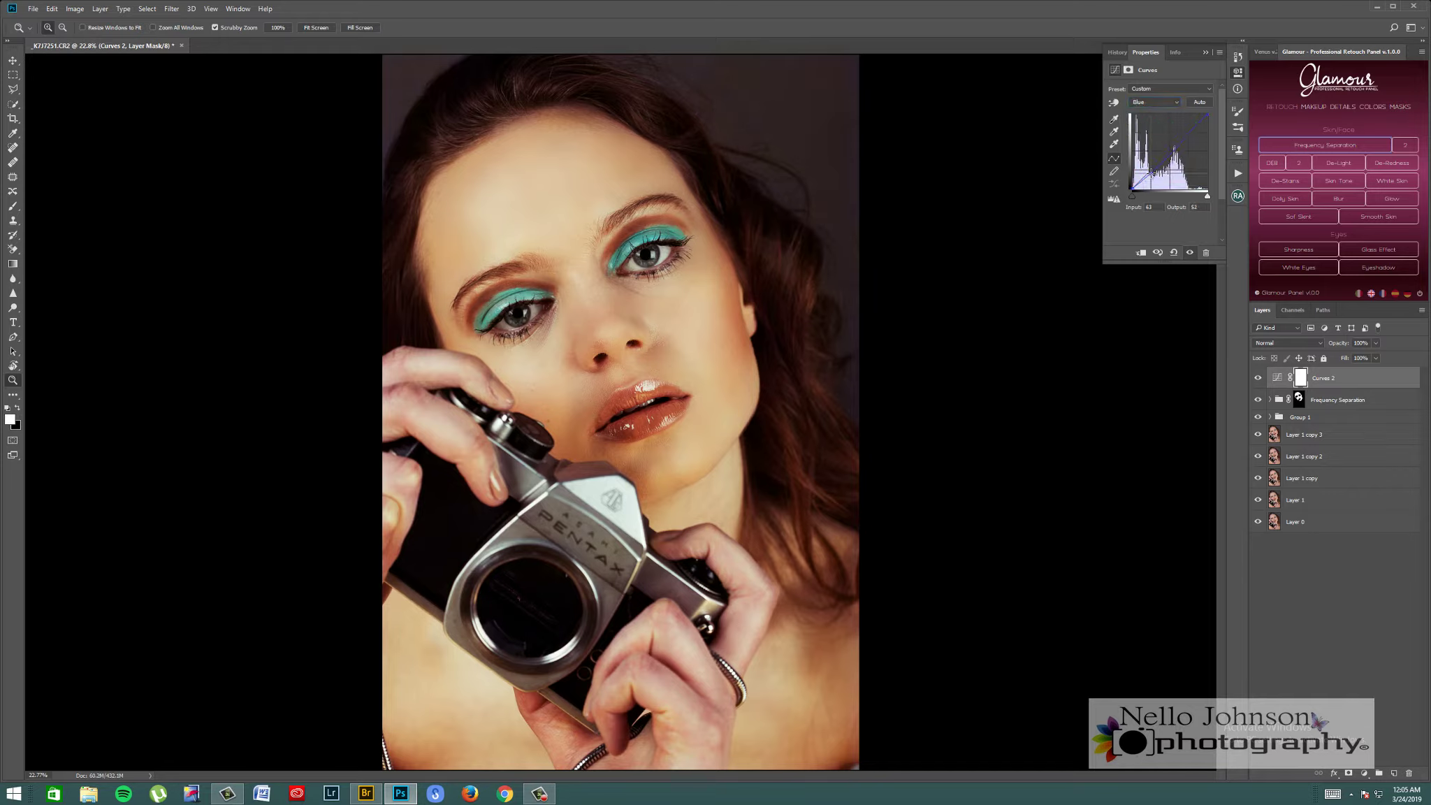
click(1184, 131)
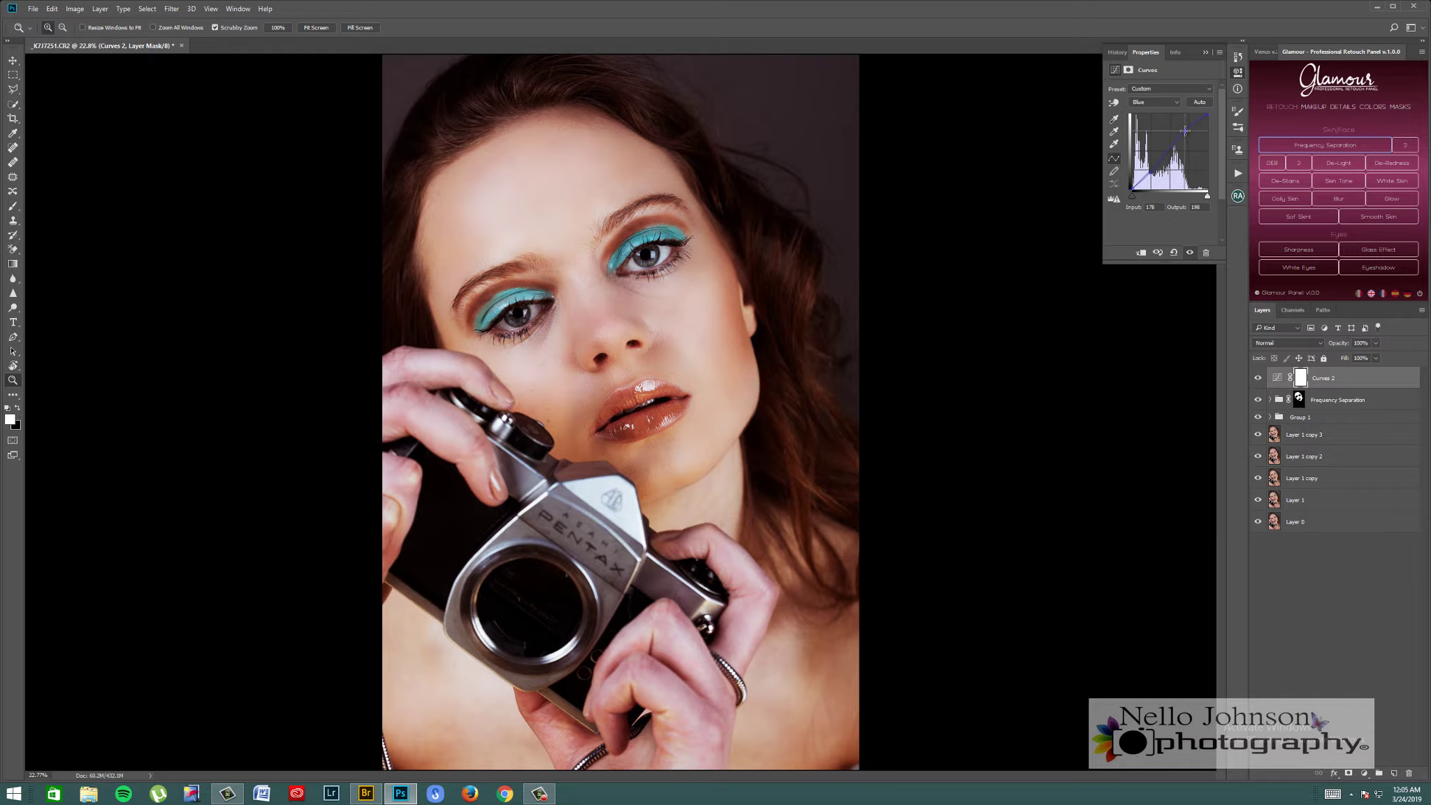
- Try a shadow point and a highlight point on the Red channel curve and fine-tune both
click(1165, 103)
click(1153, 112)
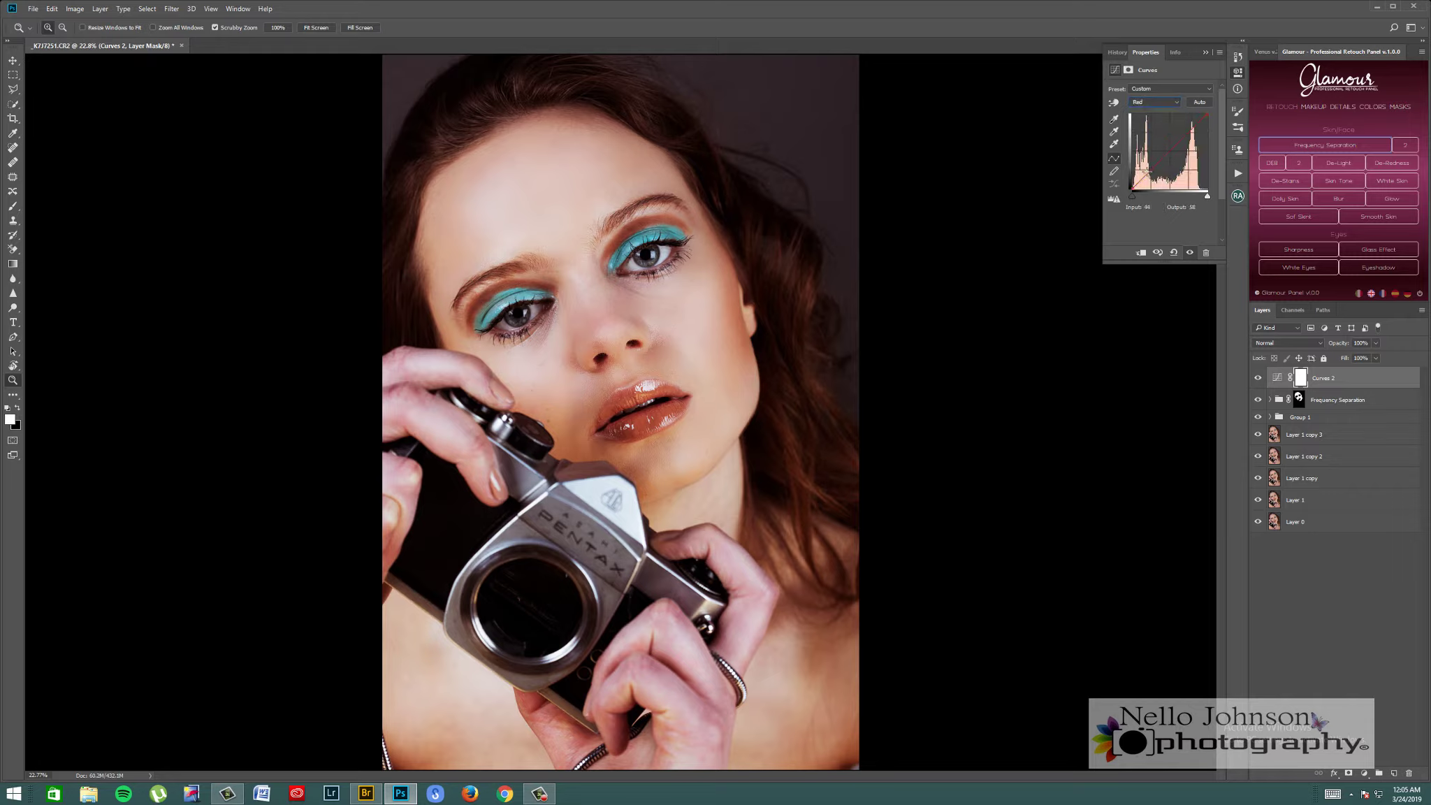
click(1151, 172)
click(1190, 130)
drag(1149, 173, 1150, 171)
drag(1187, 130, 1186, 131)
drag(1152, 174, 1151, 172)
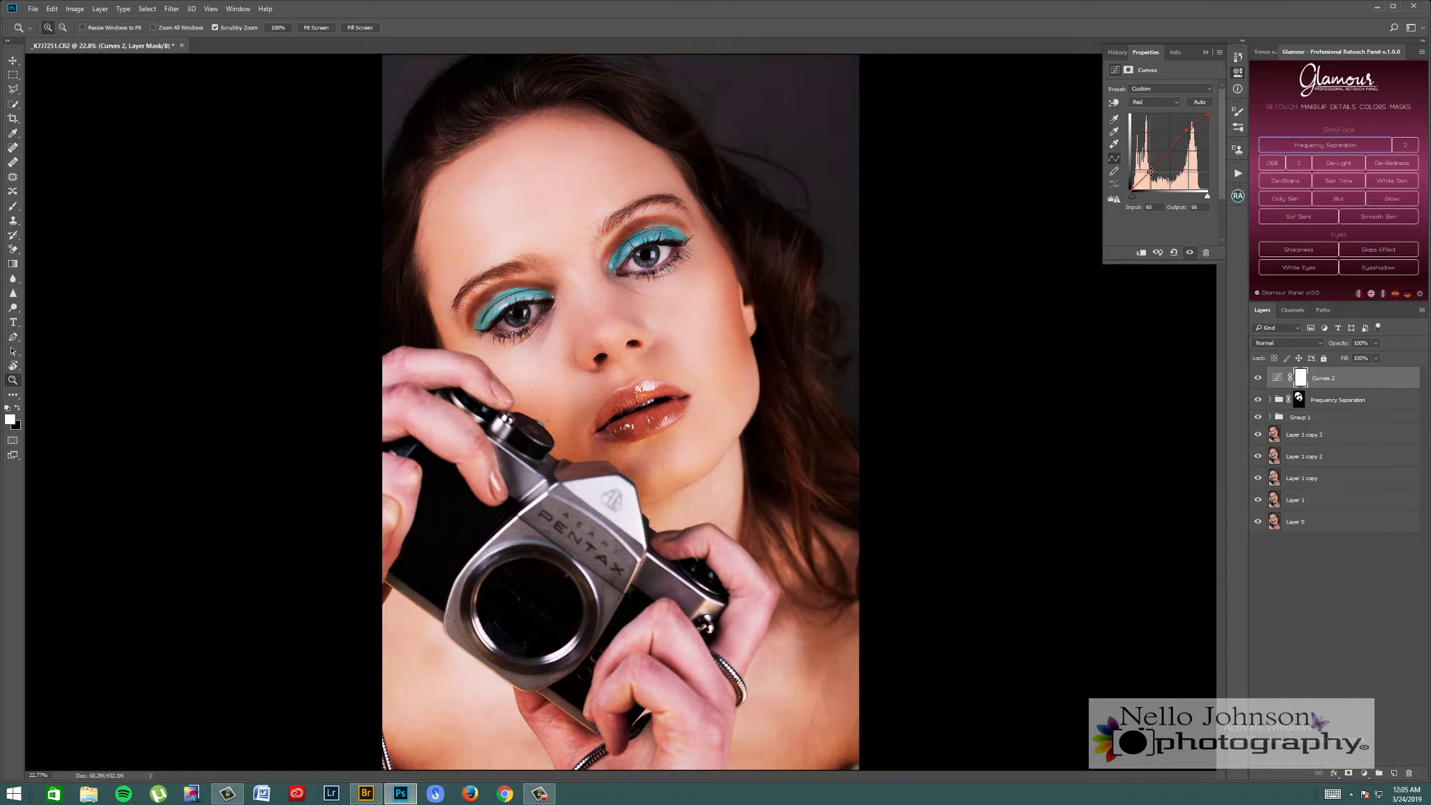
- Check the Curves adjustment against the unadjusted image and reset all its channels to default
click(1188, 253)
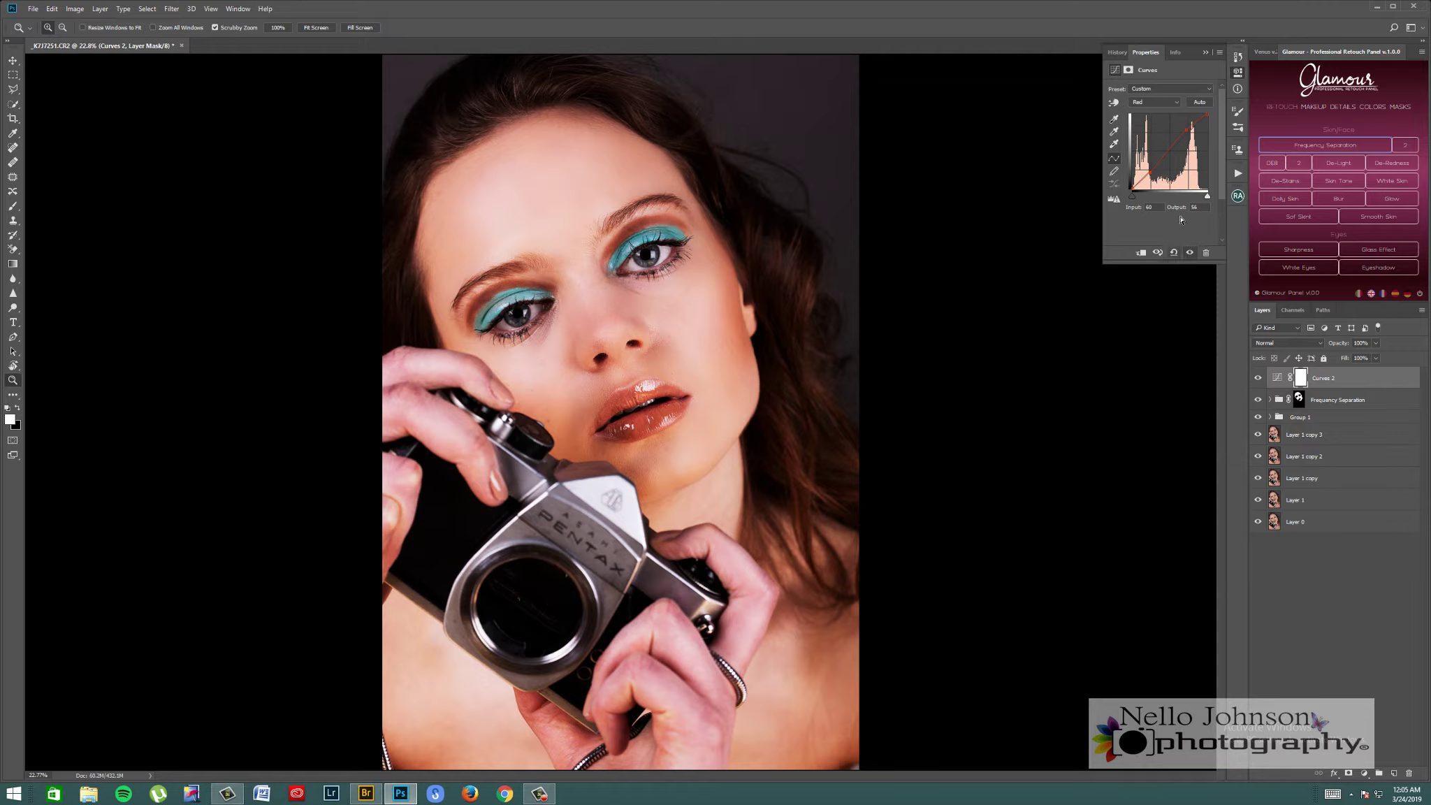
click(1175, 252)
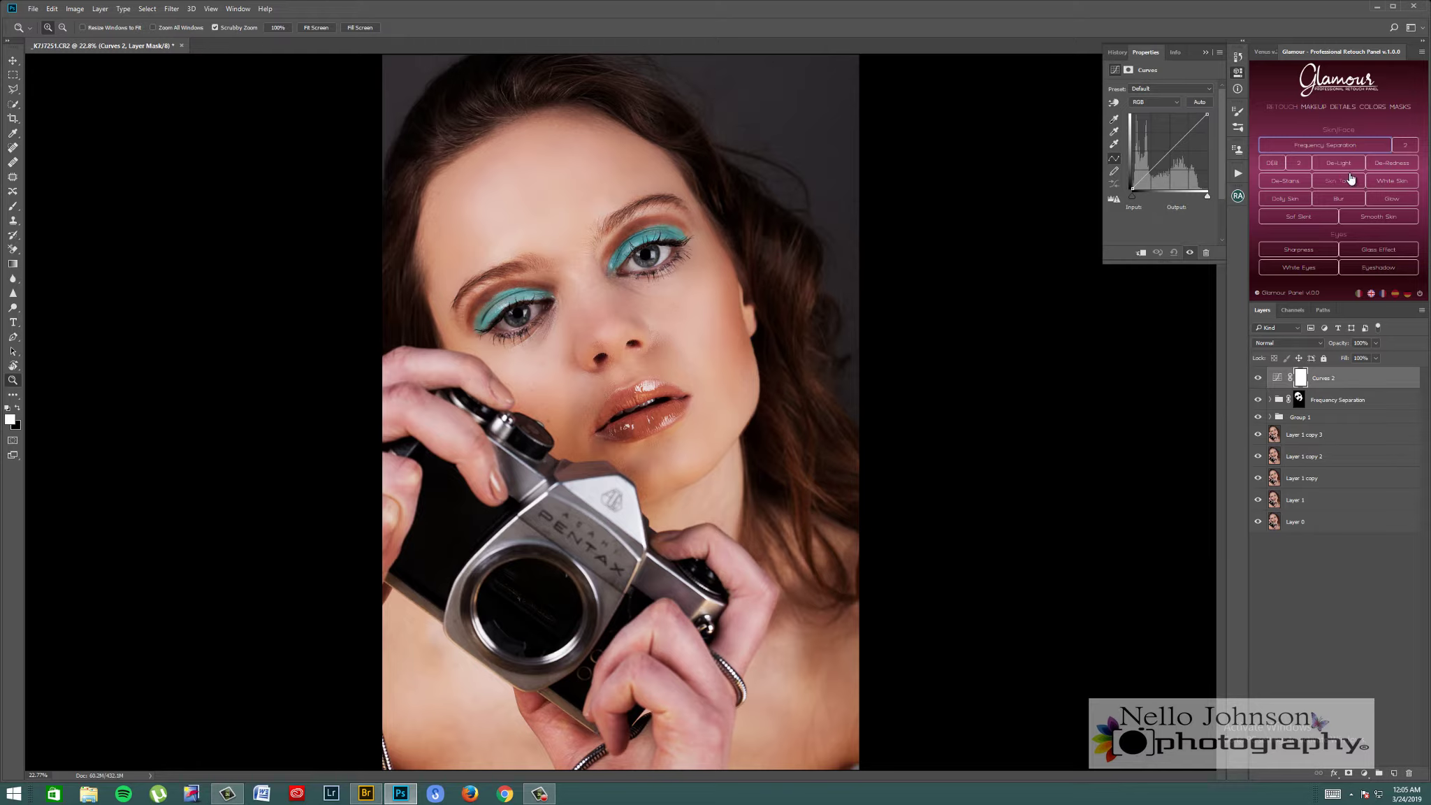
- Apply the Warm to Cold tone effect from the Glamour color presets and compare the portrait with and without it
click(1374, 107)
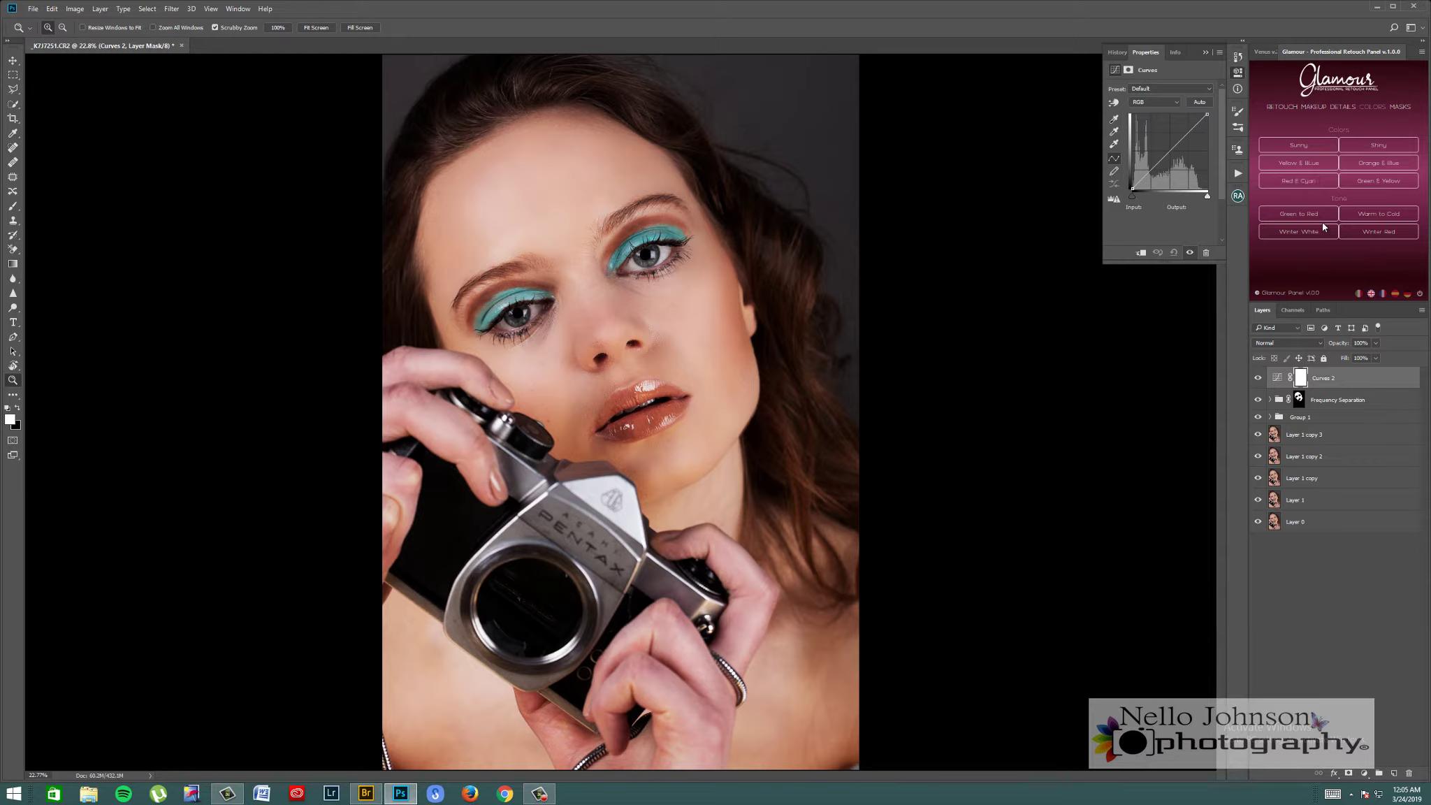
click(1383, 220)
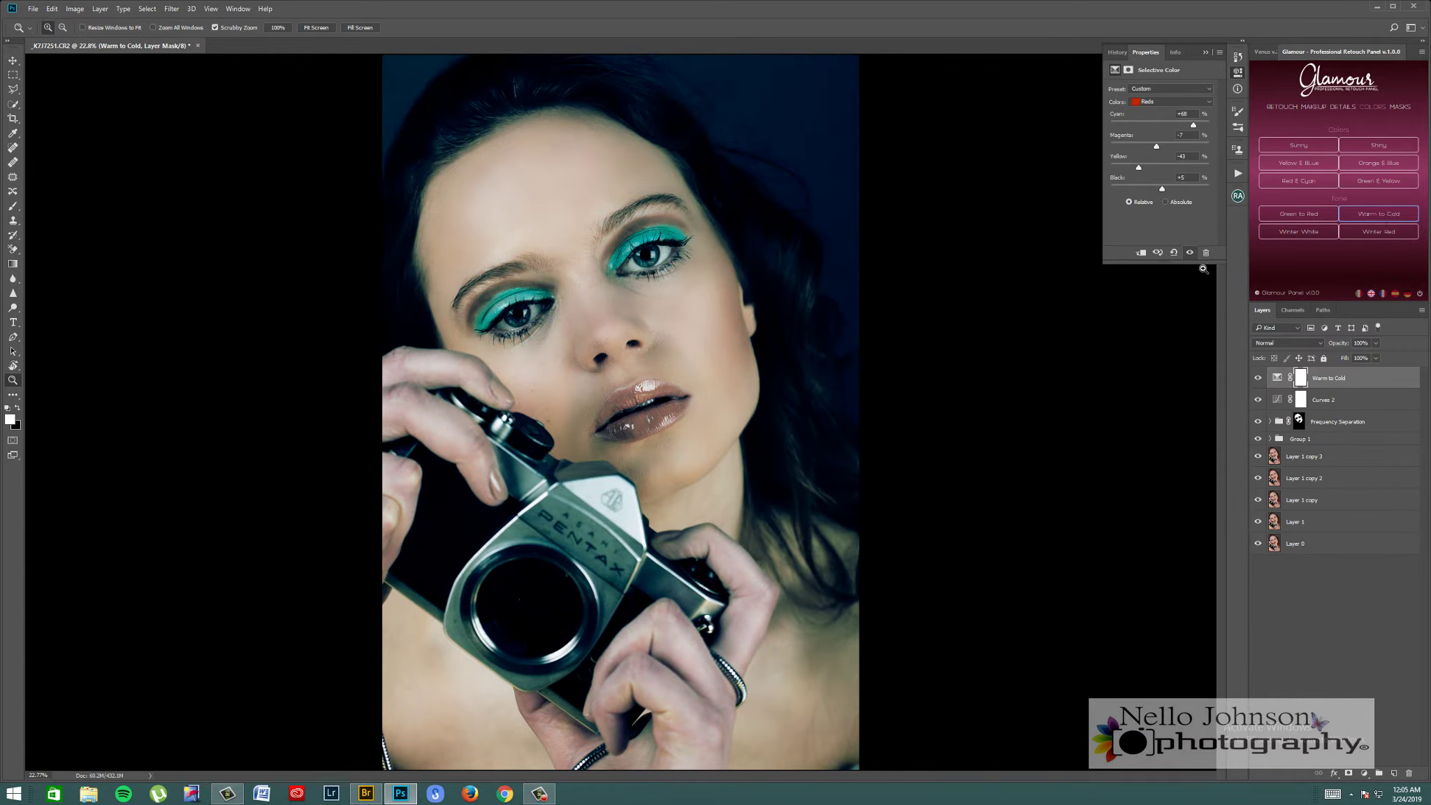
click(1259, 379)
click(1258, 378)
click(1259, 378)
click(1259, 378)
- Lower the Warm to Cold layer's opacity to 80%
drag(1375, 354, 1366, 361)
mouse_move(1362, 358)
mouse_down()
mouse_move(1349, 357)
mouse_move(1365, 357)
mouse_up()
drag(620, 265, 634, 229)
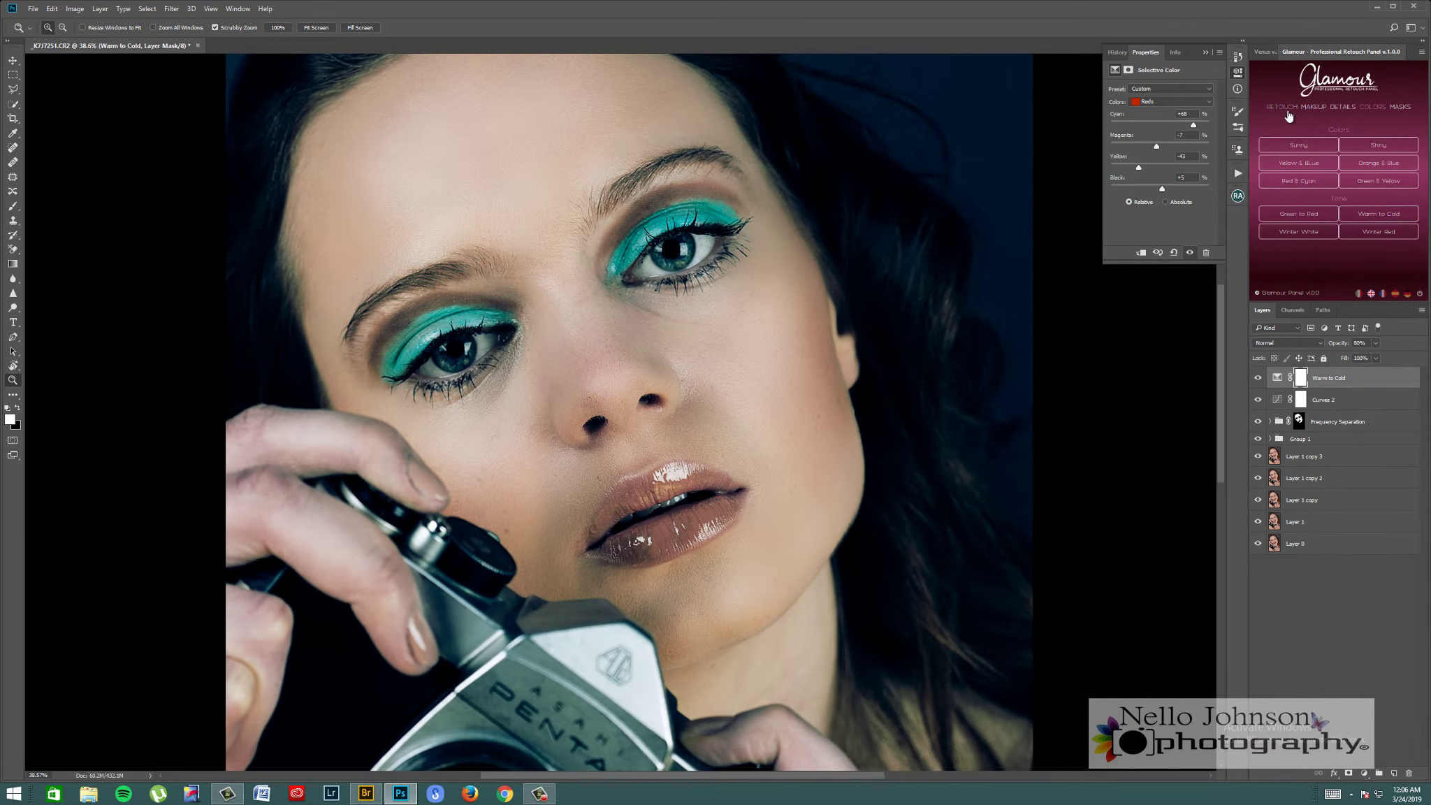
click(1287, 110)
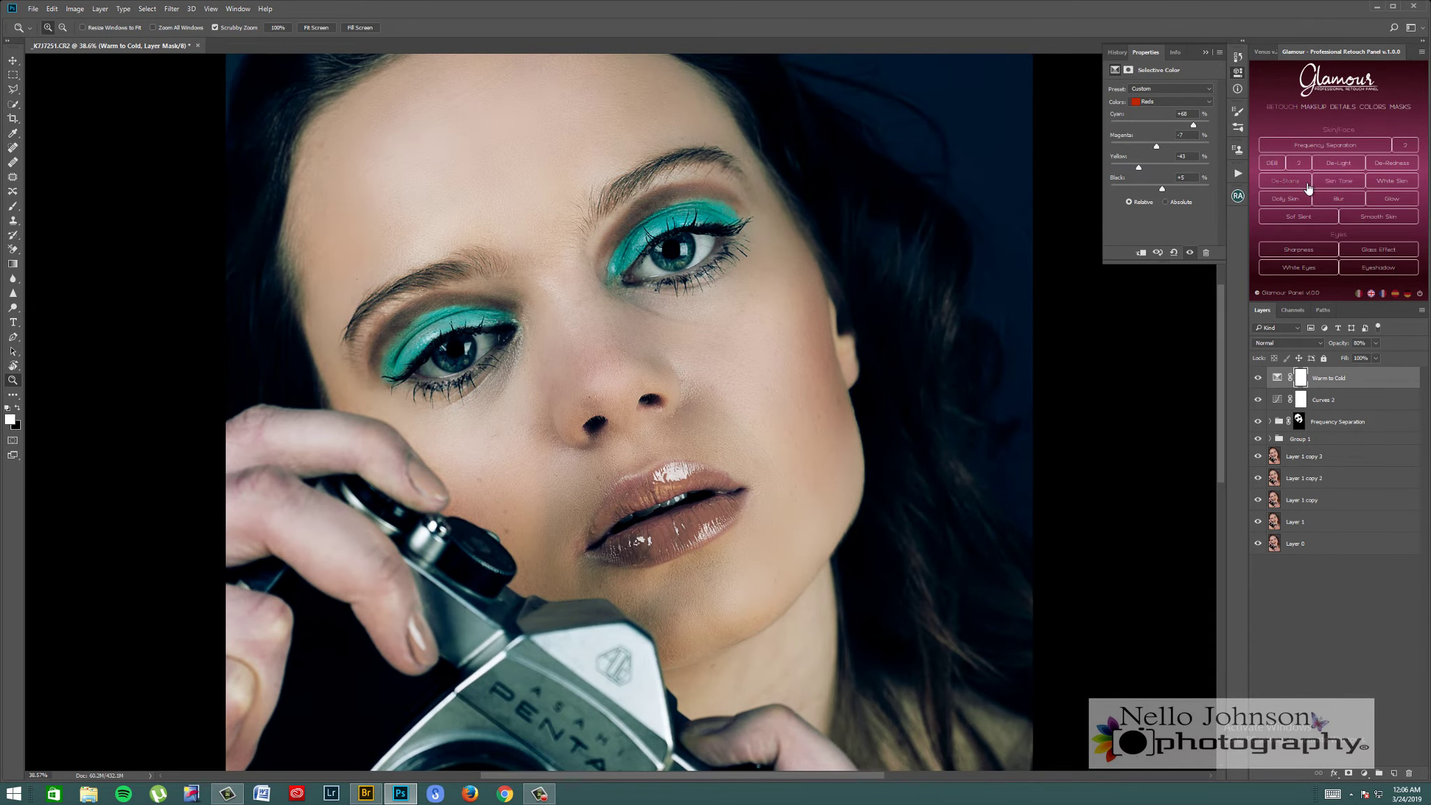
click(1317, 110)
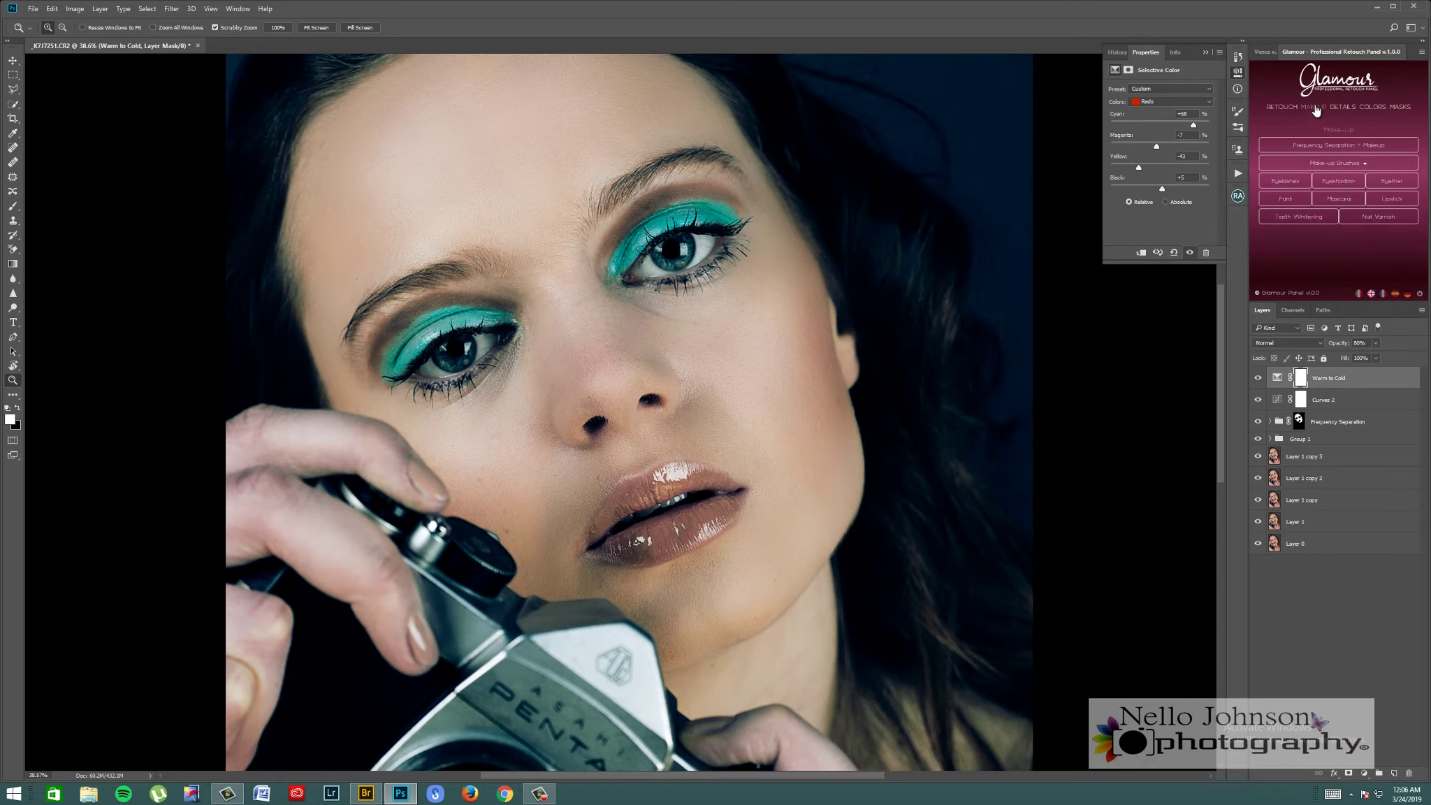
click(1288, 110)
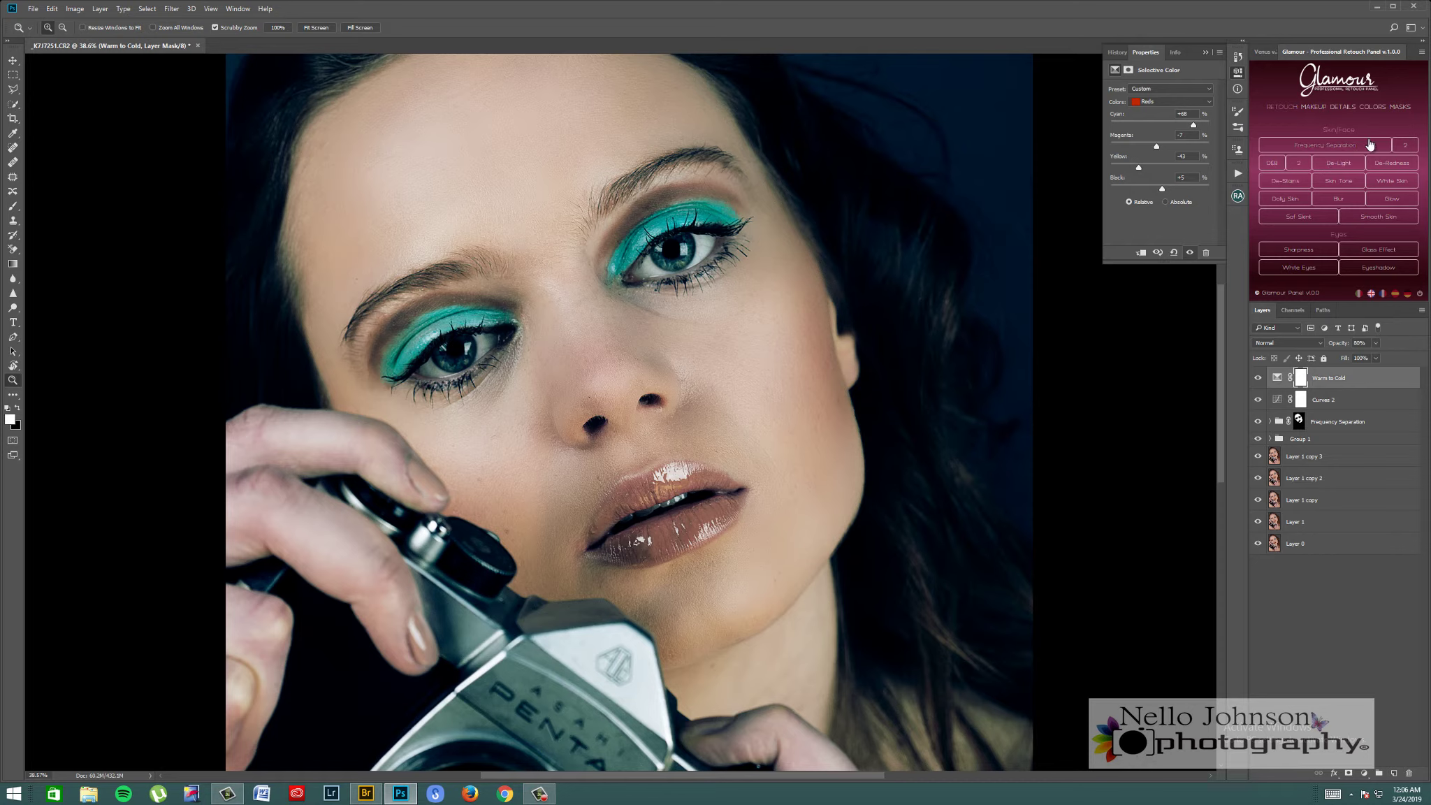
click(1309, 106)
click(1287, 107)
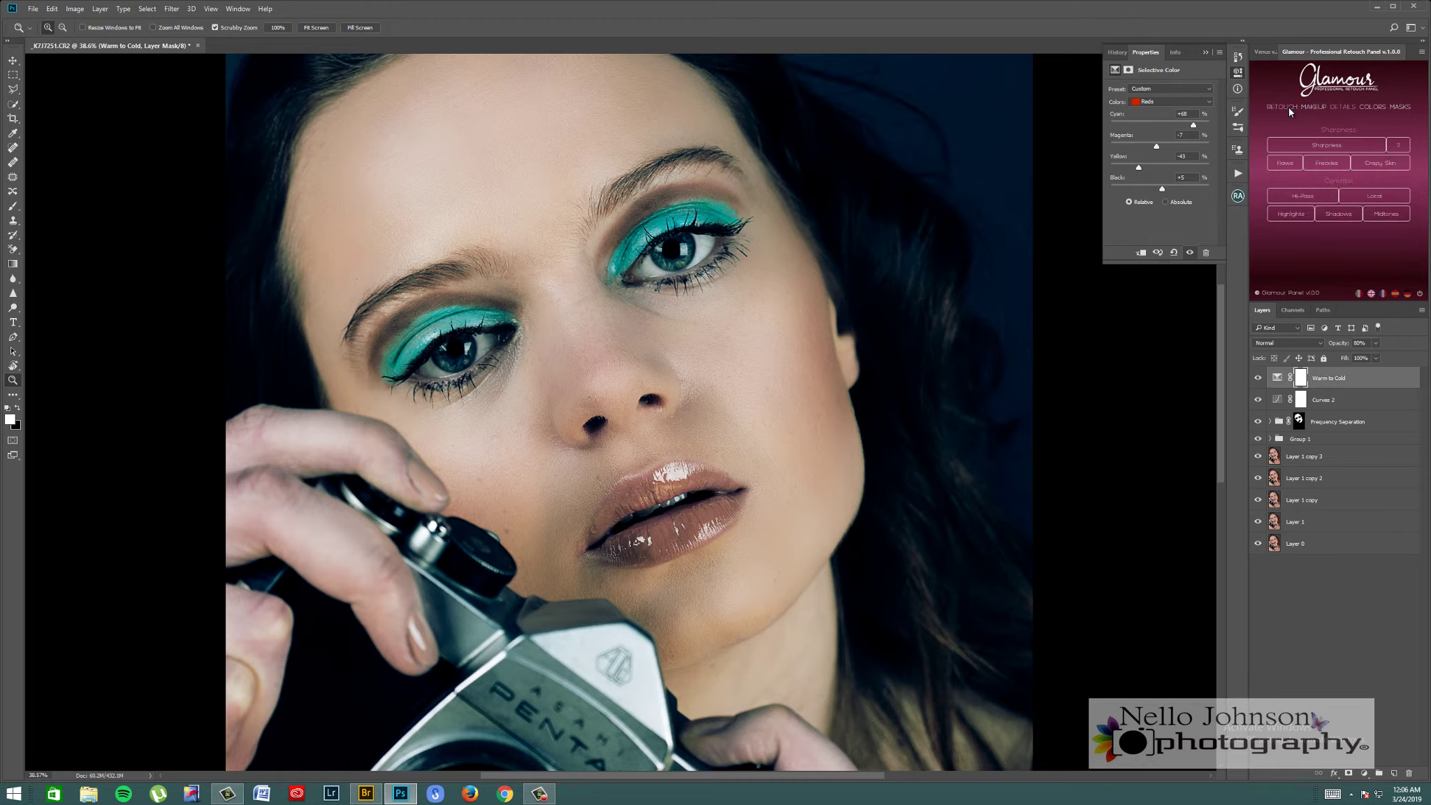